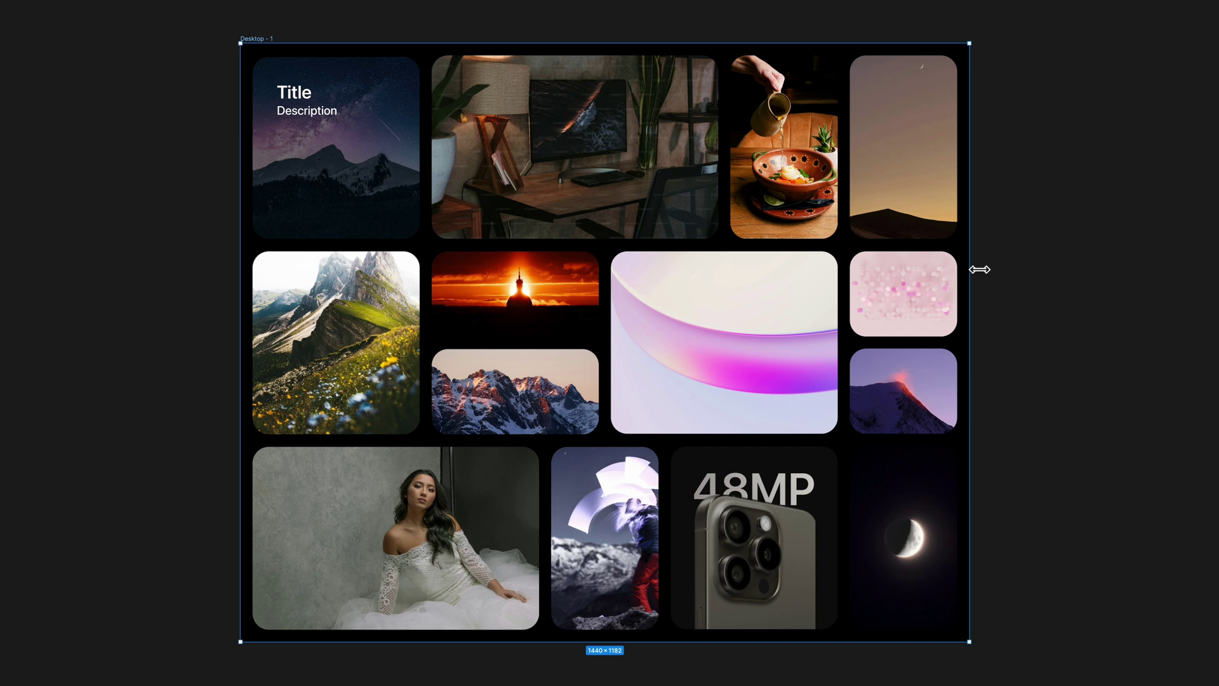
left_click_drag(980, 269, 1014, 272)
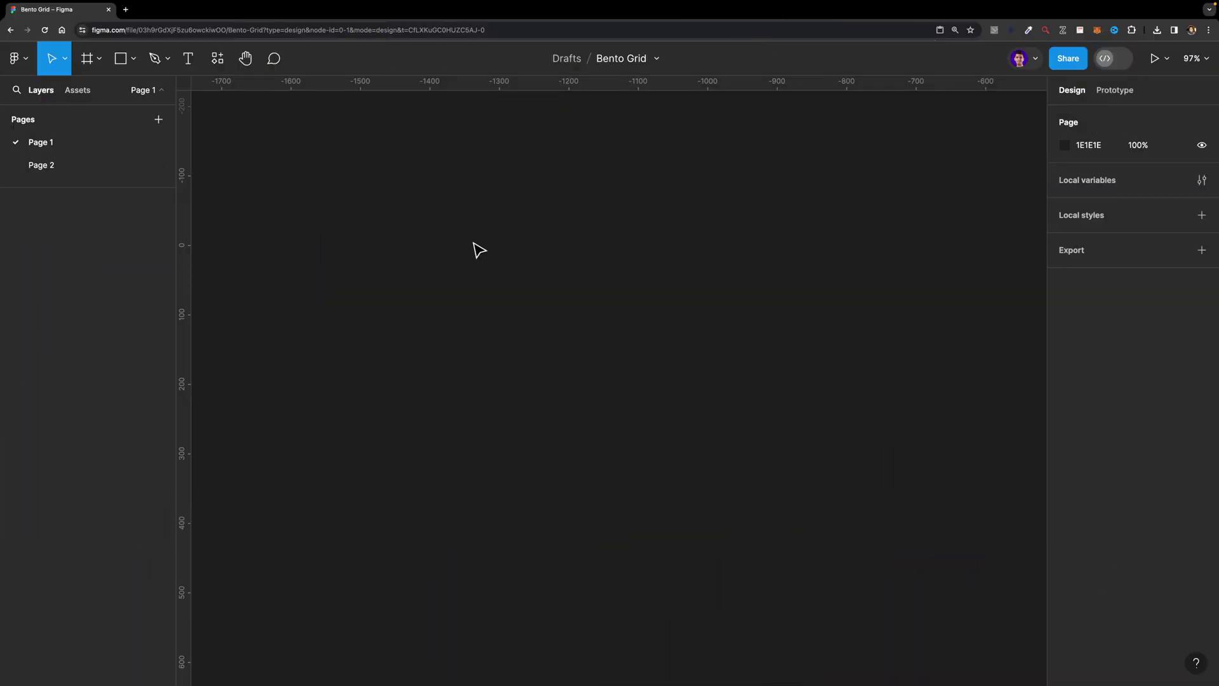
Step: Create a 1440 × 1024 Desktop frame and give it a column layout grid with 12 columns
key("f")
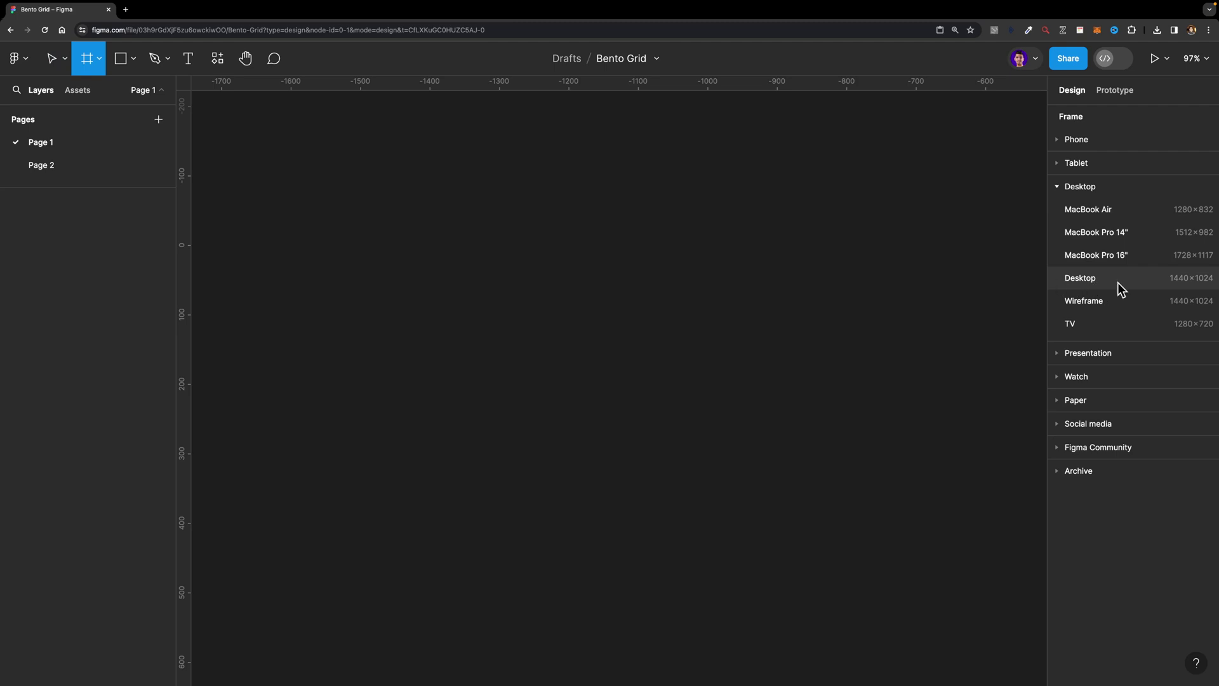
left_click(1100, 280)
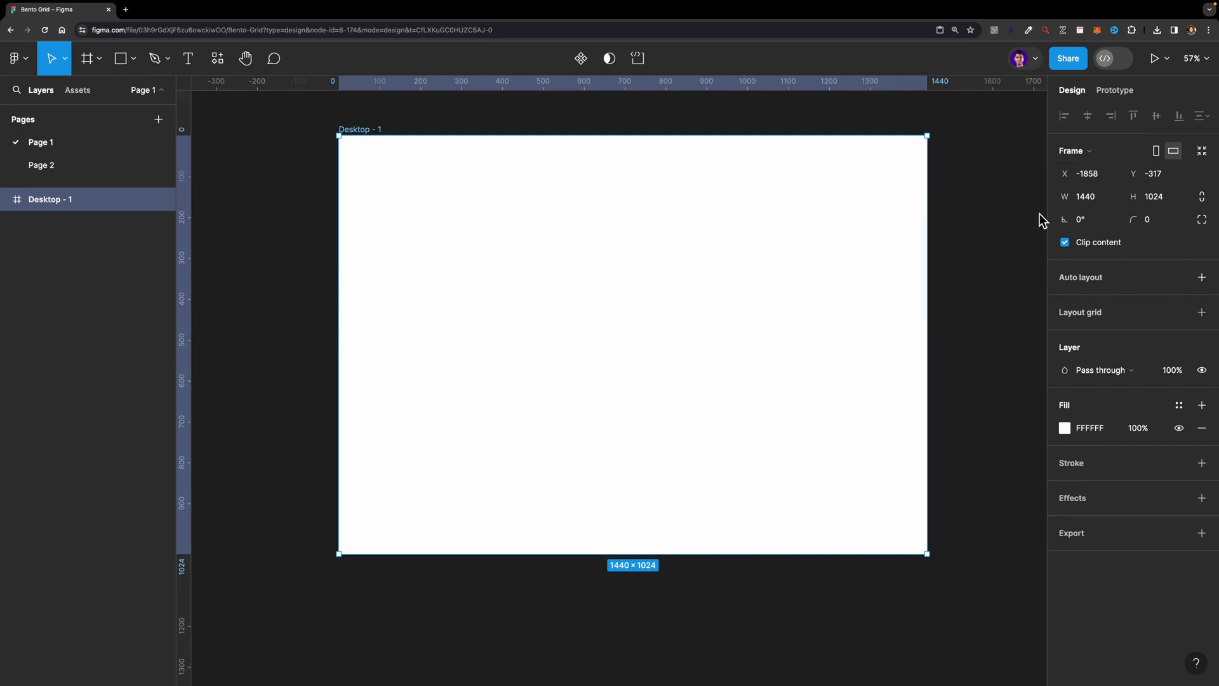
left_click(1202, 312)
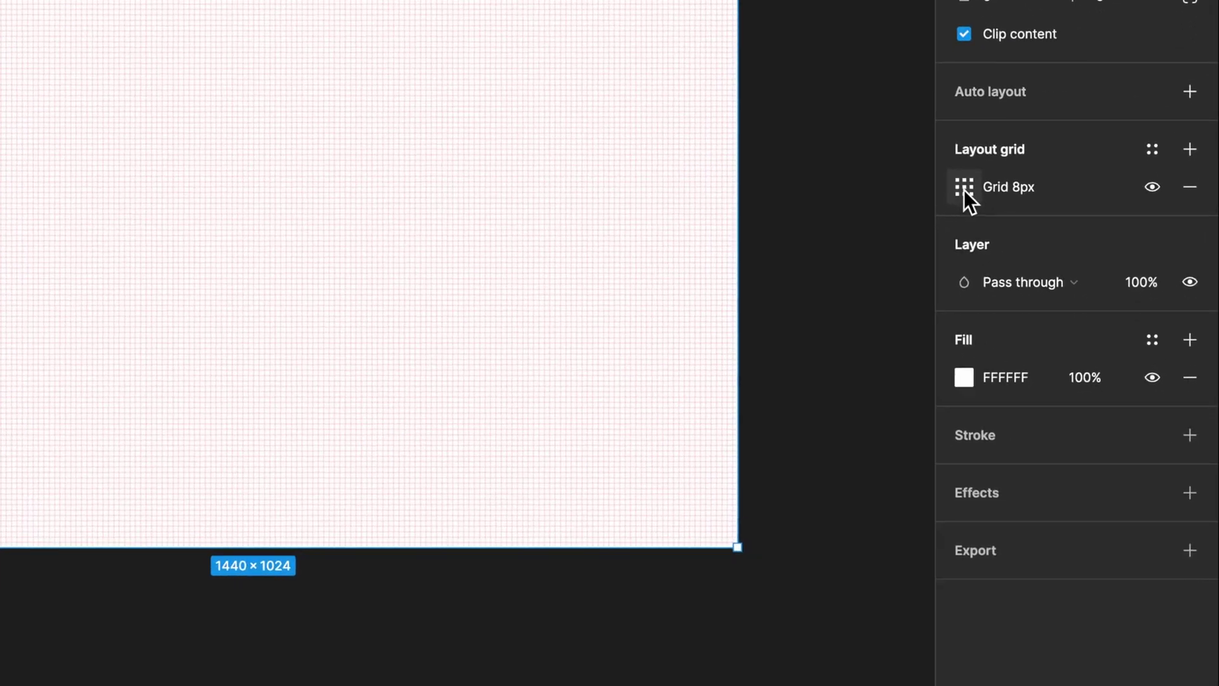
left_click(1066, 334)
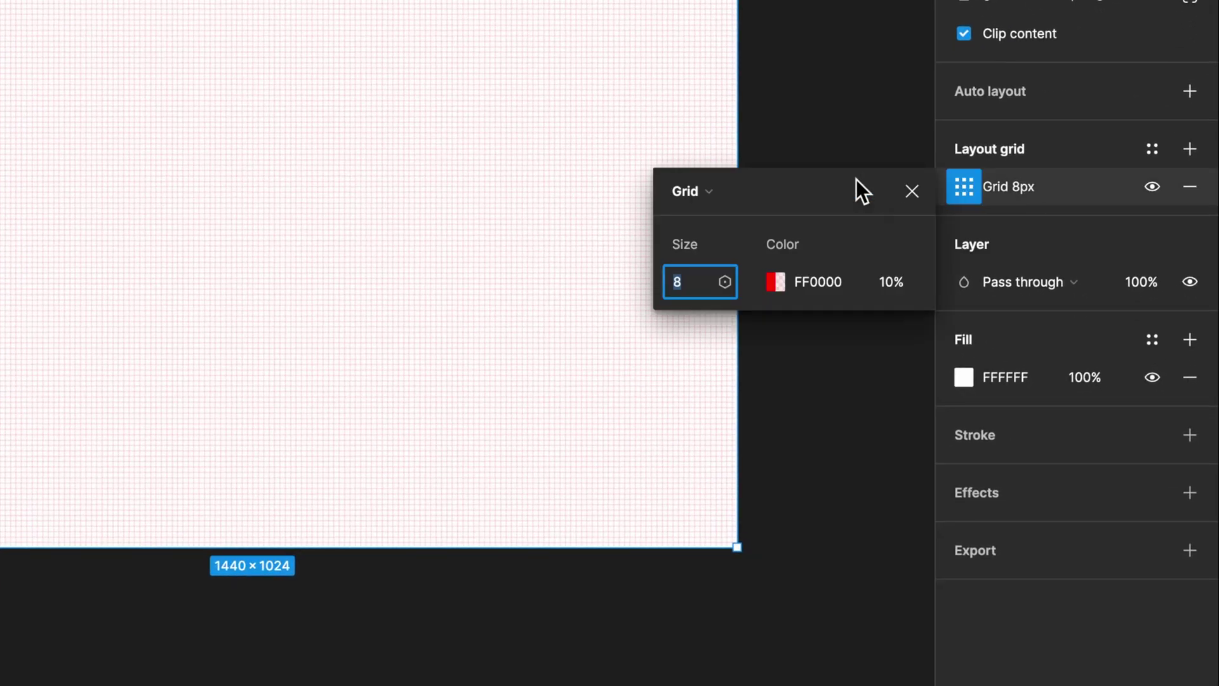
left_click(729, 193)
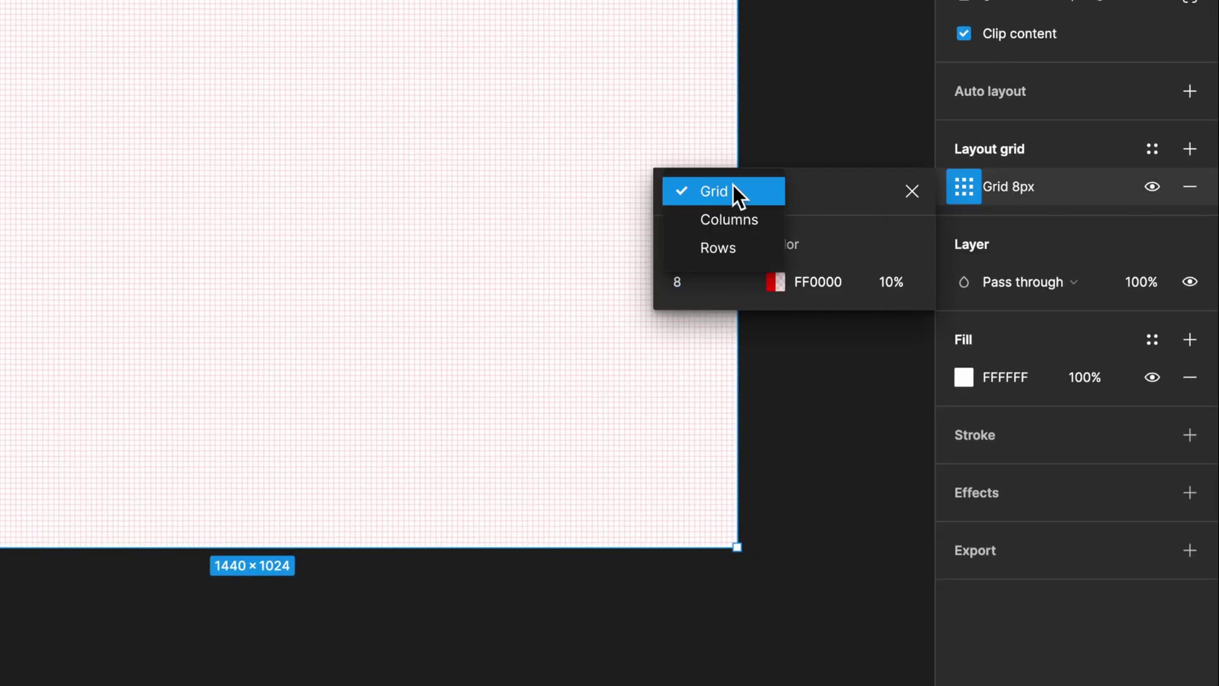
left_click(744, 219)
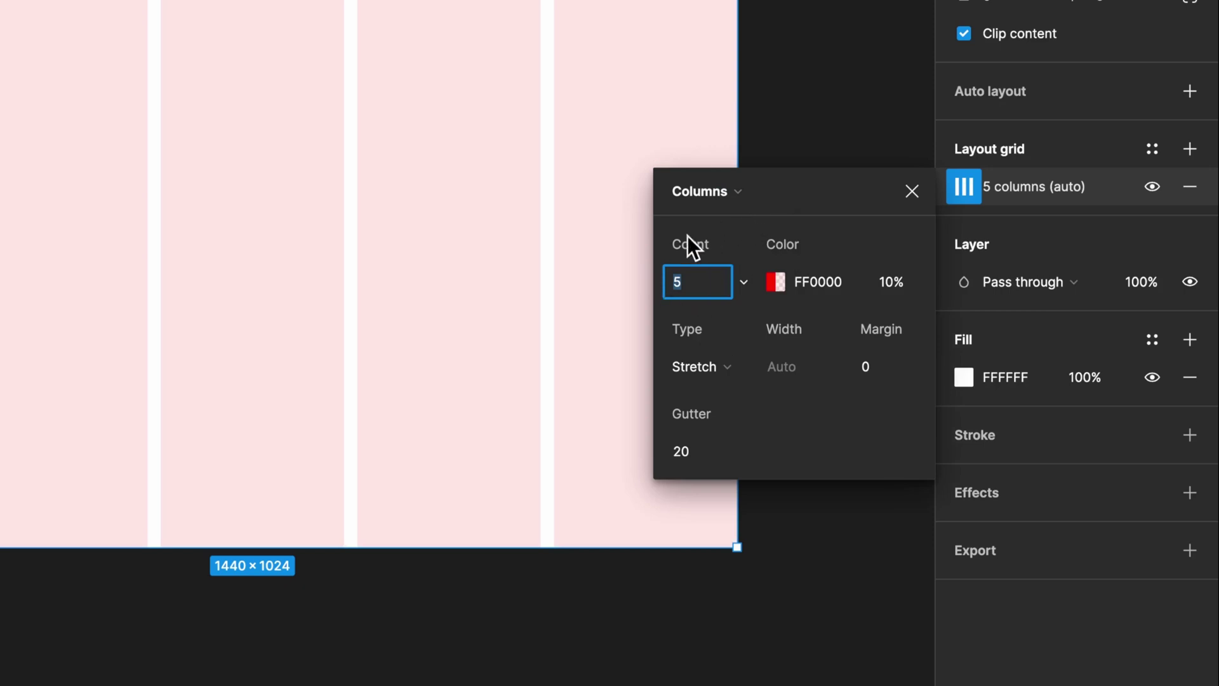
type("12")
key("Return")
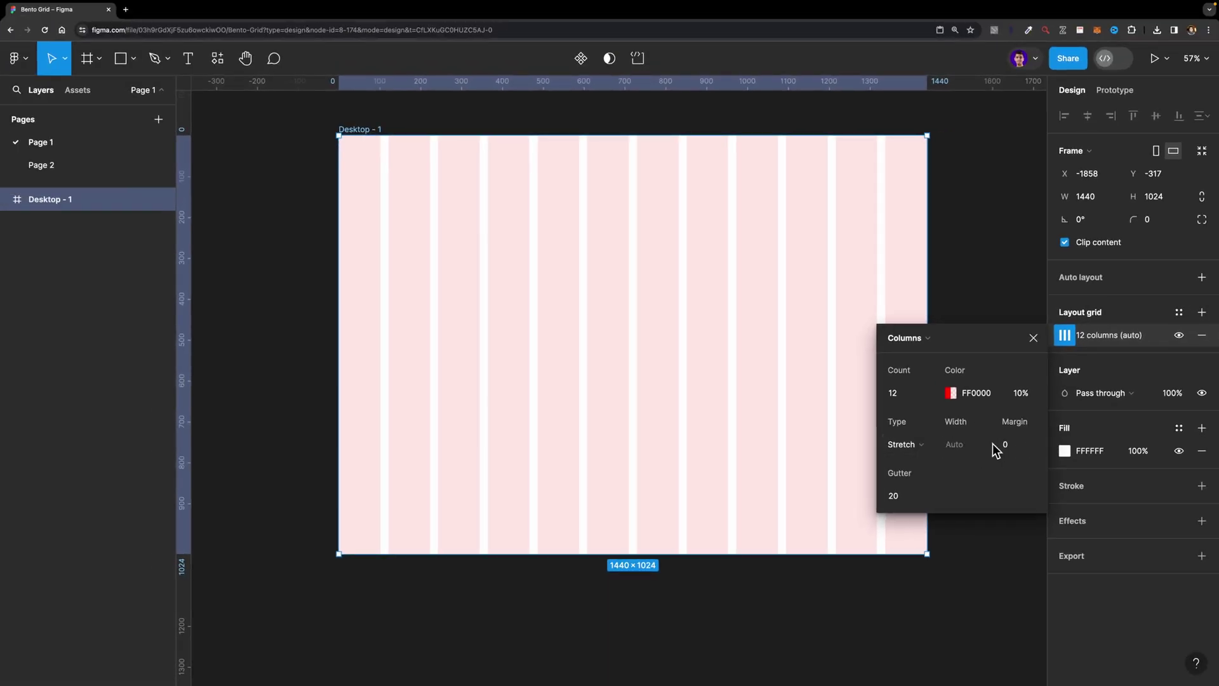
Step: Set both the margin and the gutter of the column grid to 24
left_click(1009, 445)
type("24")
key("Tab")
key("BackSpace")
type("24")
key("Return")
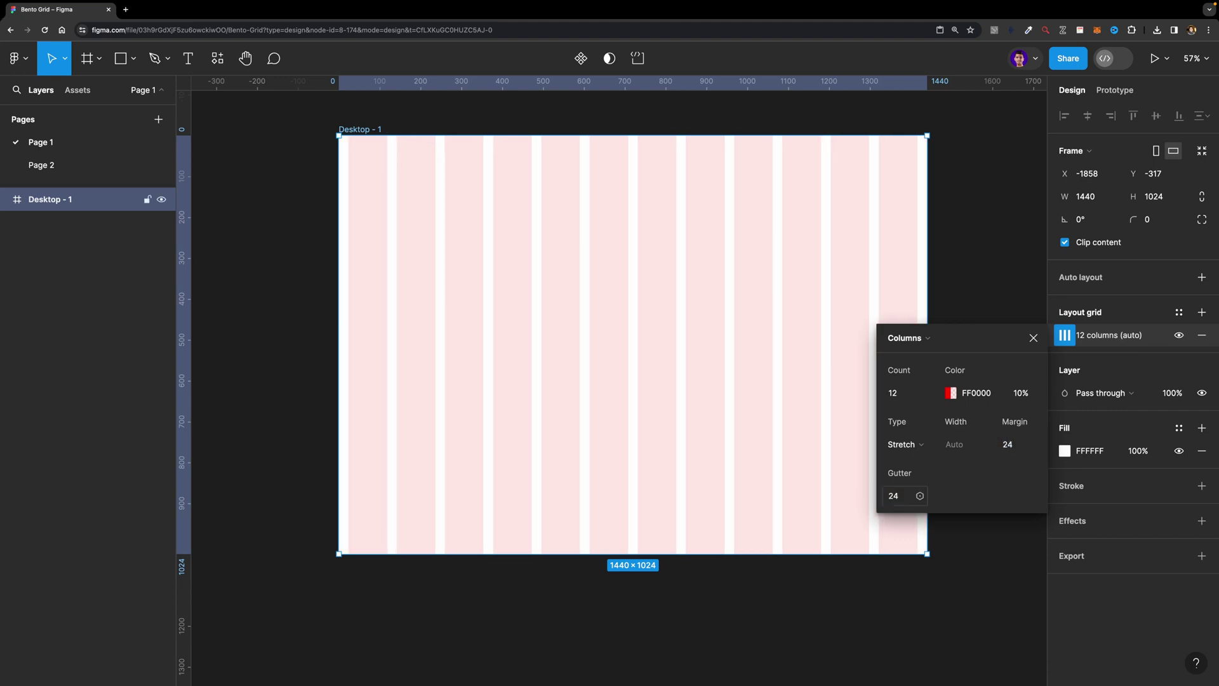
left_click(1034, 339)
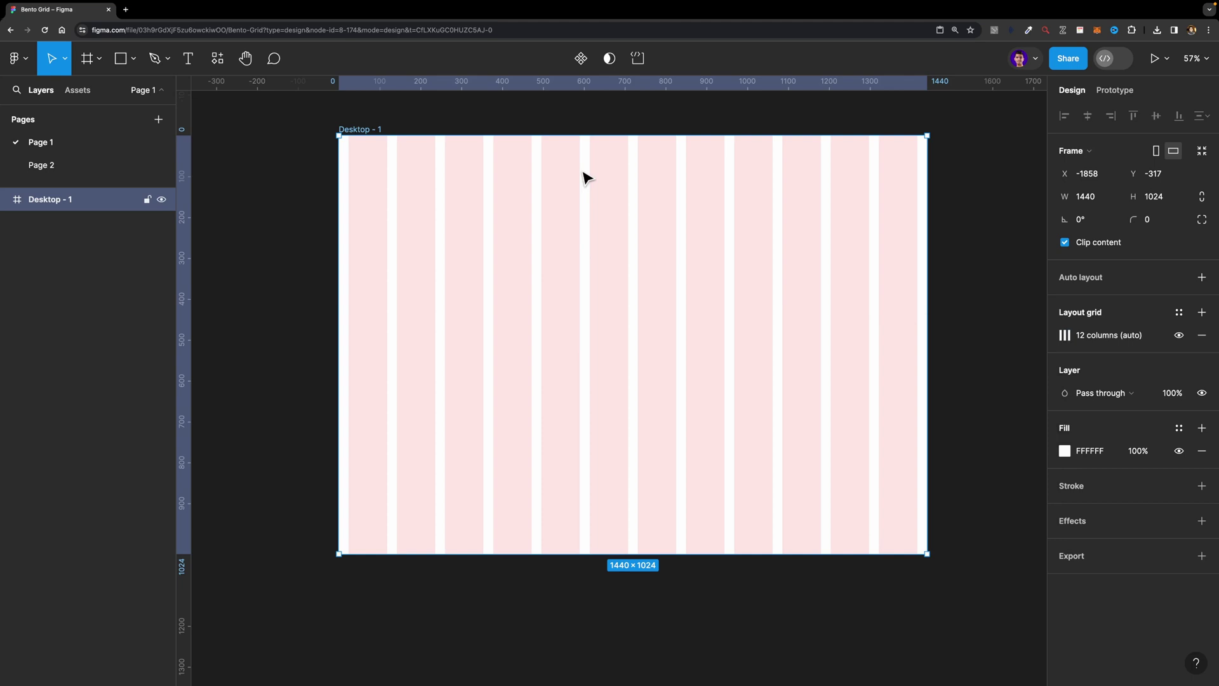
Step: Add a second layout grid to the desktop frame as rows, with a count of 6
left_click(1202, 313)
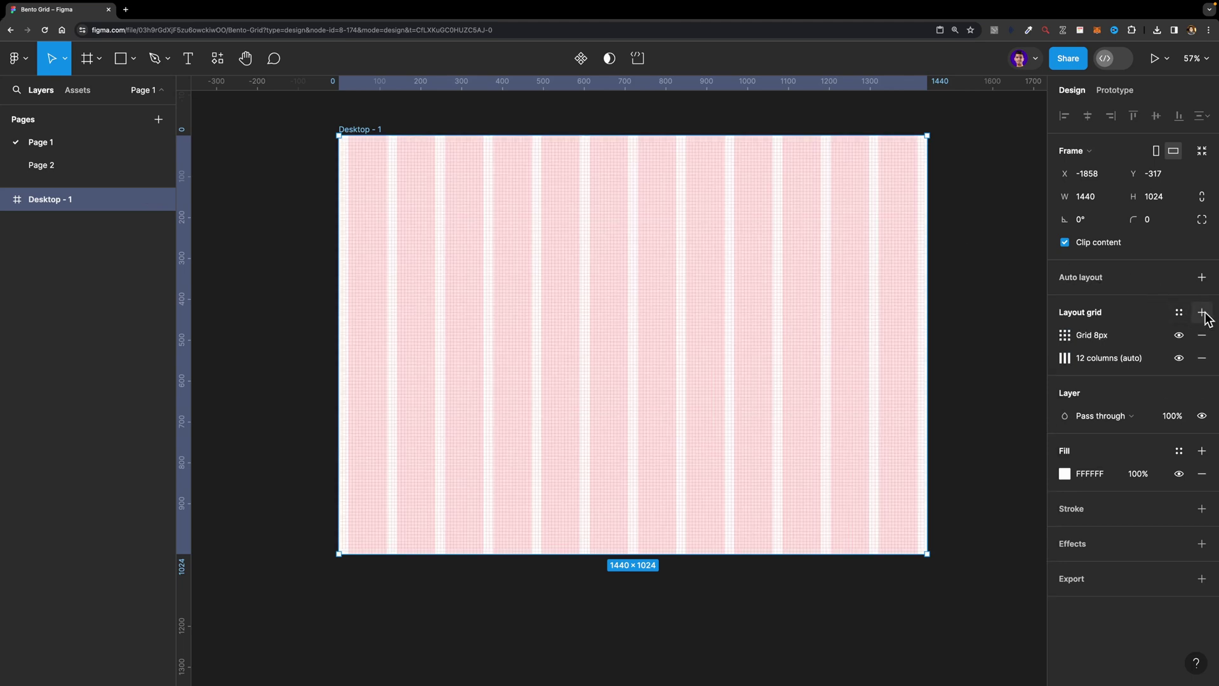
left_click(1065, 335)
left_click(890, 338)
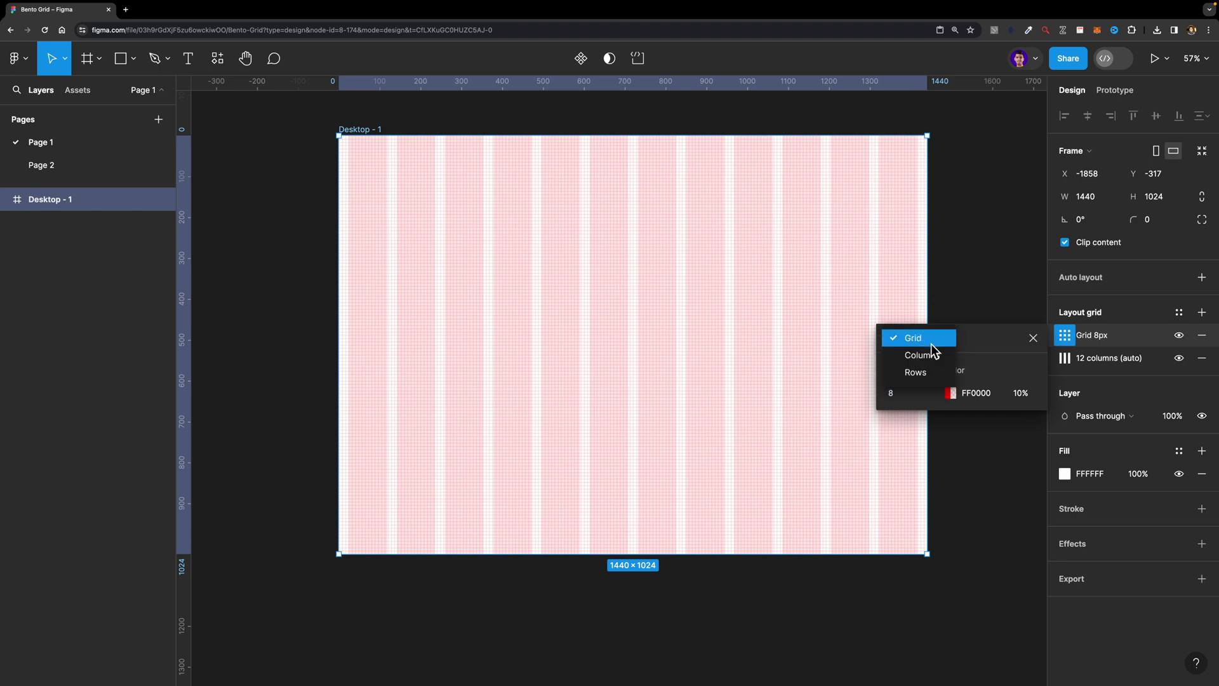
left_click(915, 373)
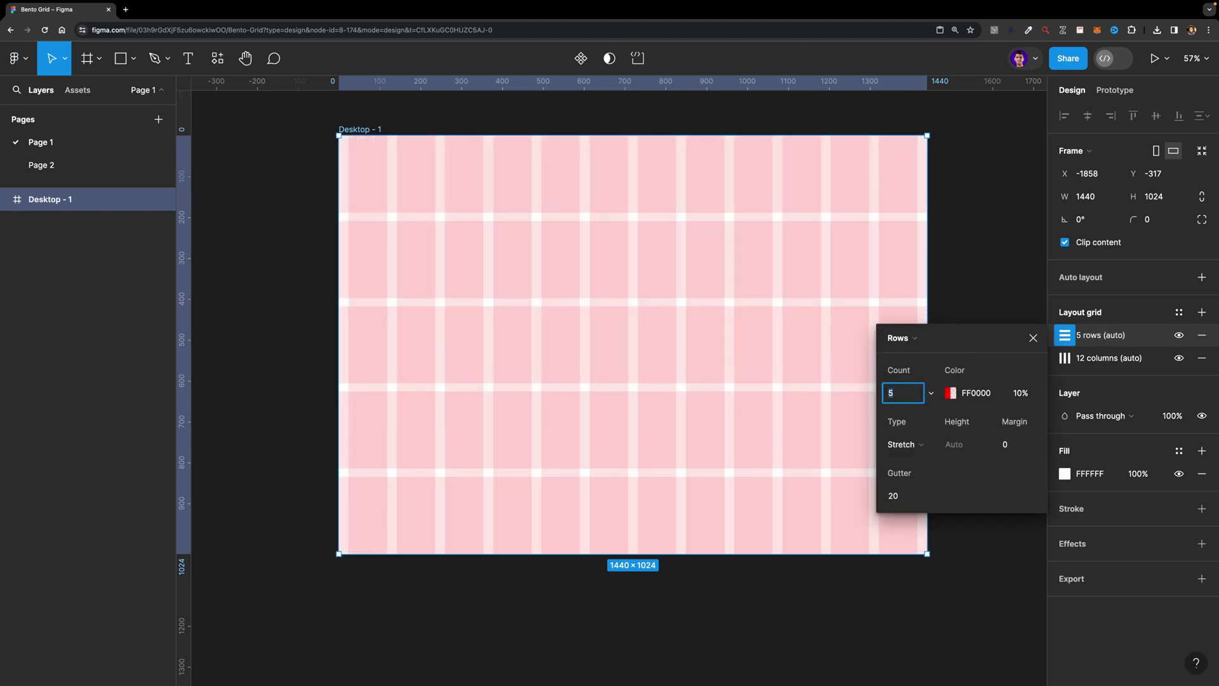
key("Return")
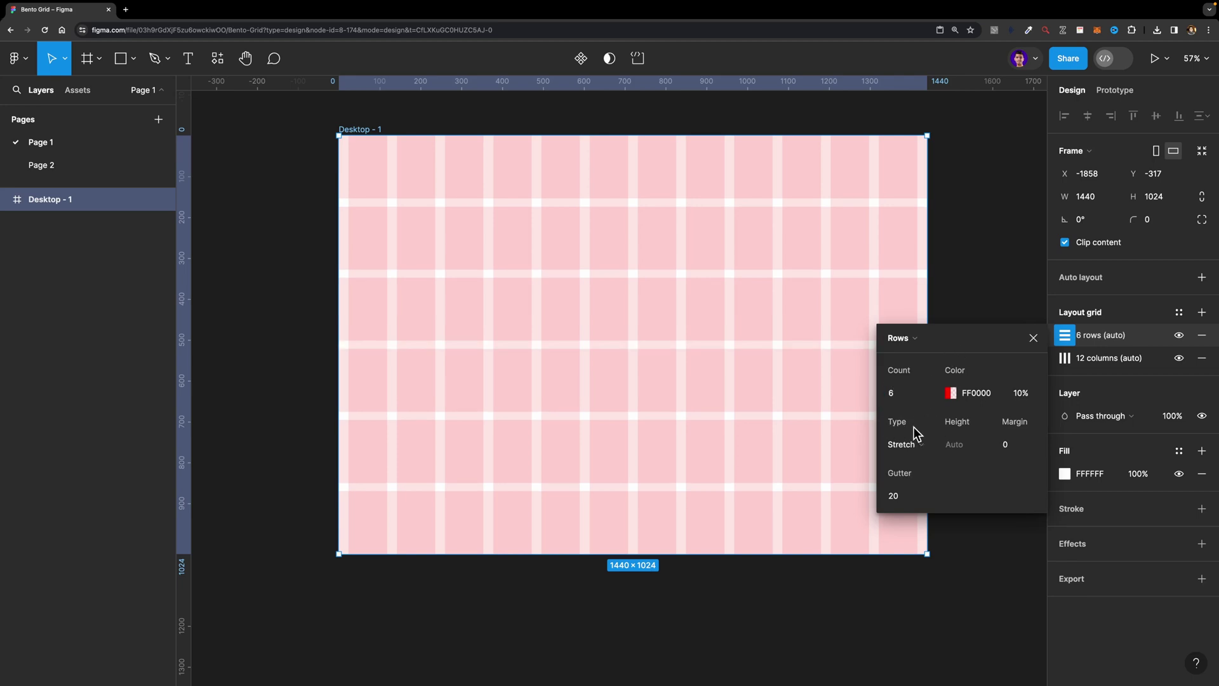
Step: Set both the margin and the gutter of the row grid to 24
left_click(1019, 446)
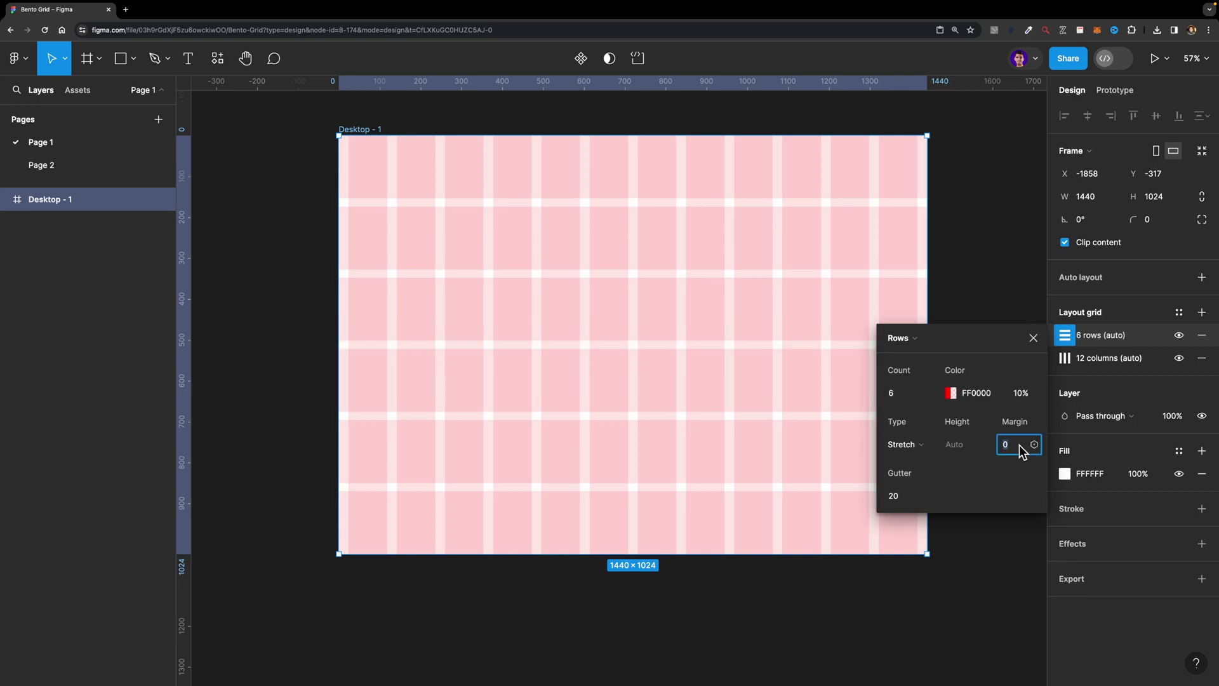
left_click(907, 498)
type("24")
key("Return")
scroll(724, 351, "up", 1)
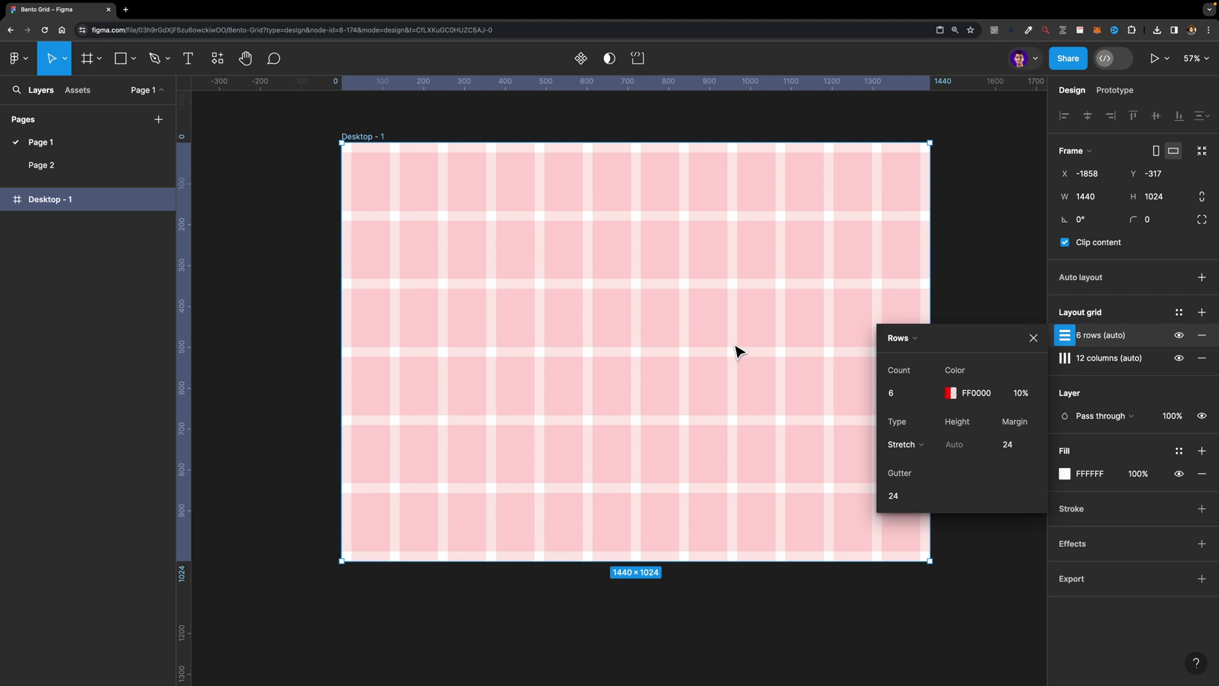
left_click(1041, 334)
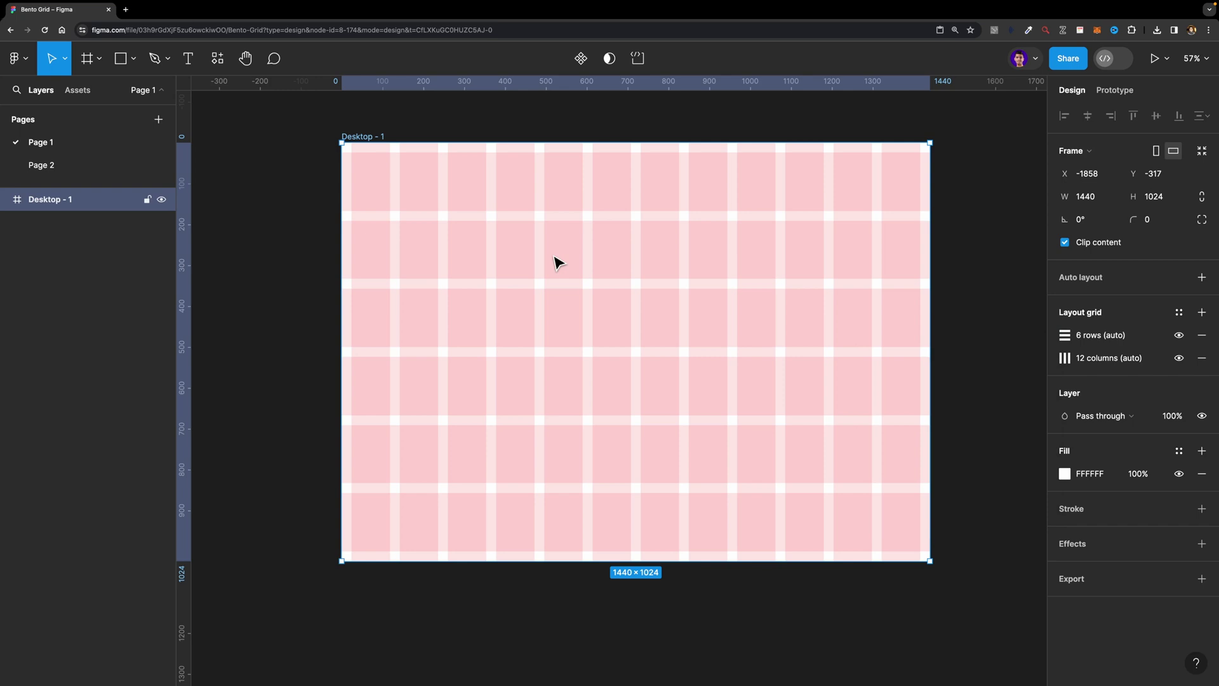
Step: Draw a 212 × 309 frame over the first two columns and rows of the grid and name it Card
scroll(558, 262, "up", 2)
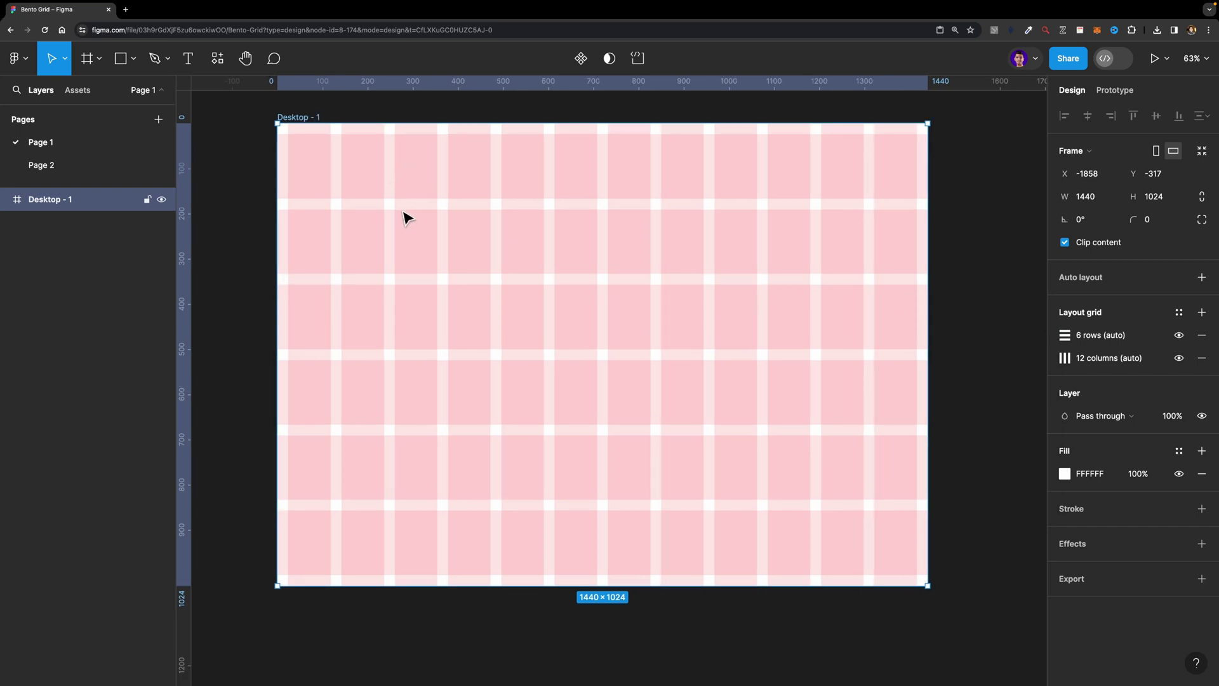
key("f")
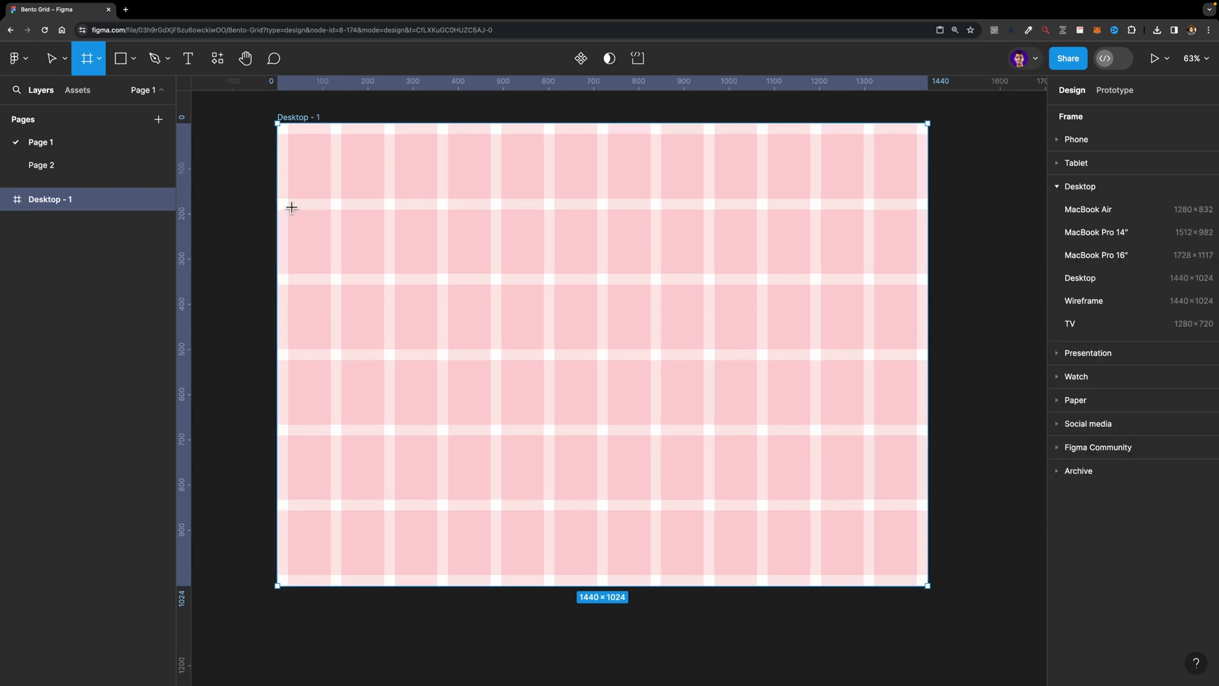
left_click_drag(288, 134, 384, 272)
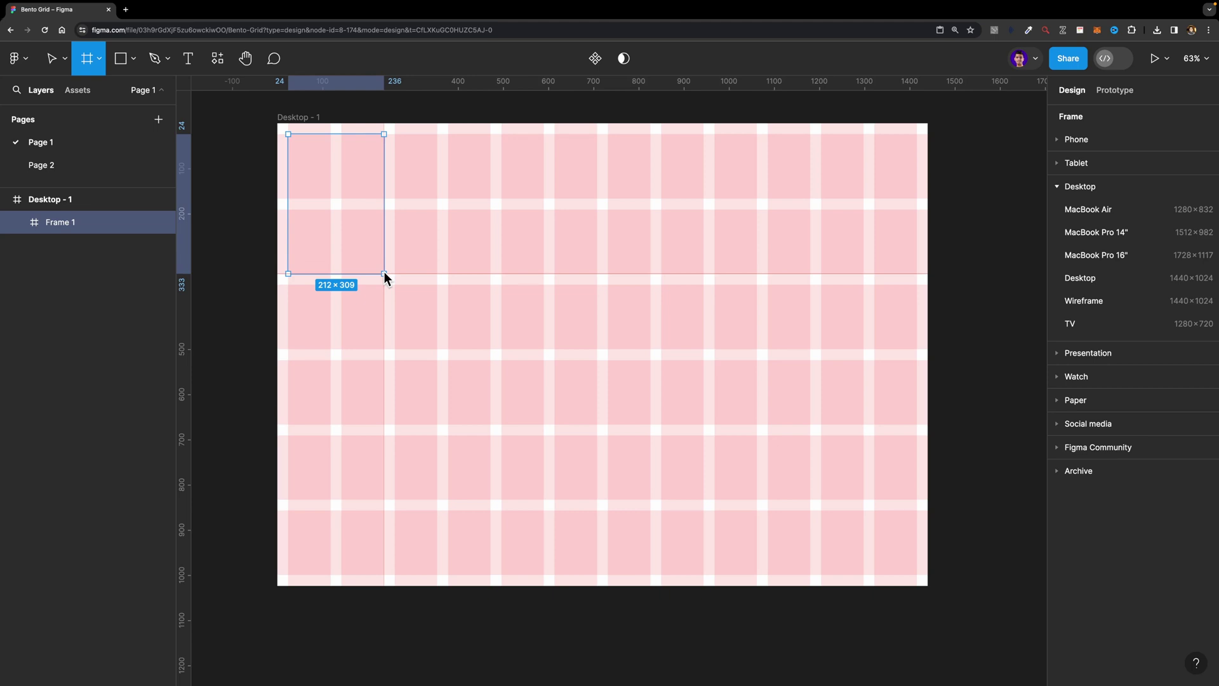
left_click_drag(383, 272, 383, 272)
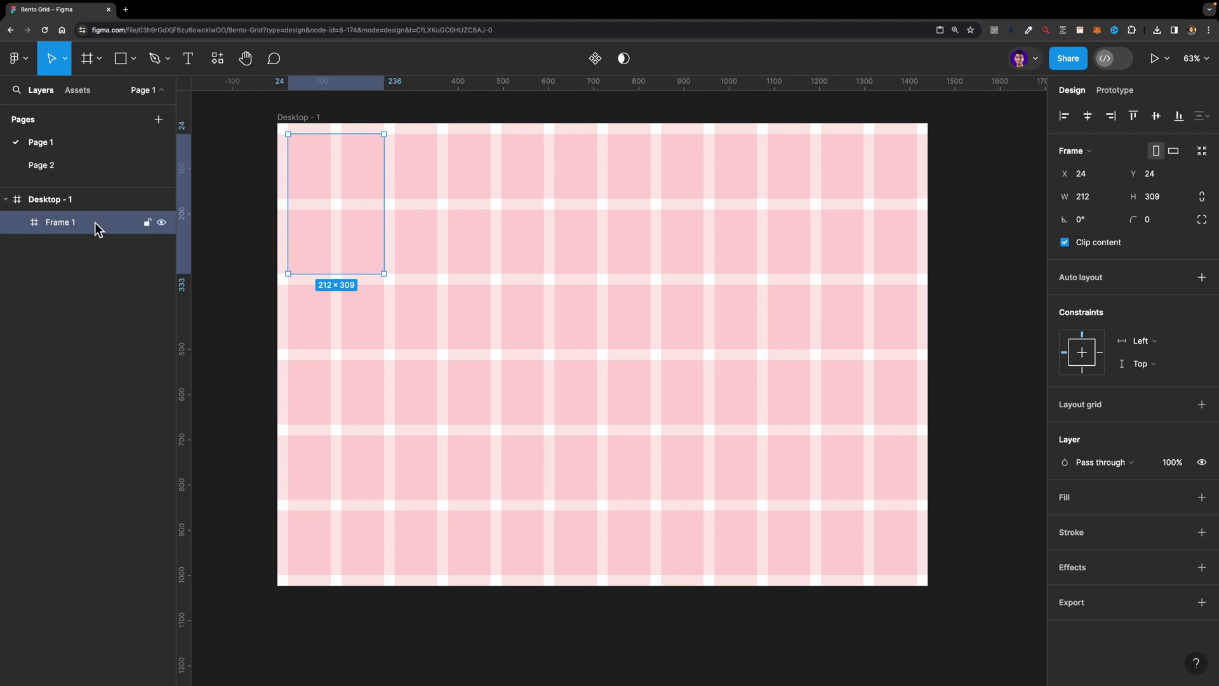
double_click(50, 227)
type("Card")
key("Return")
Step: Give the card a solid blue fill, 406AFF
left_click(1202, 497)
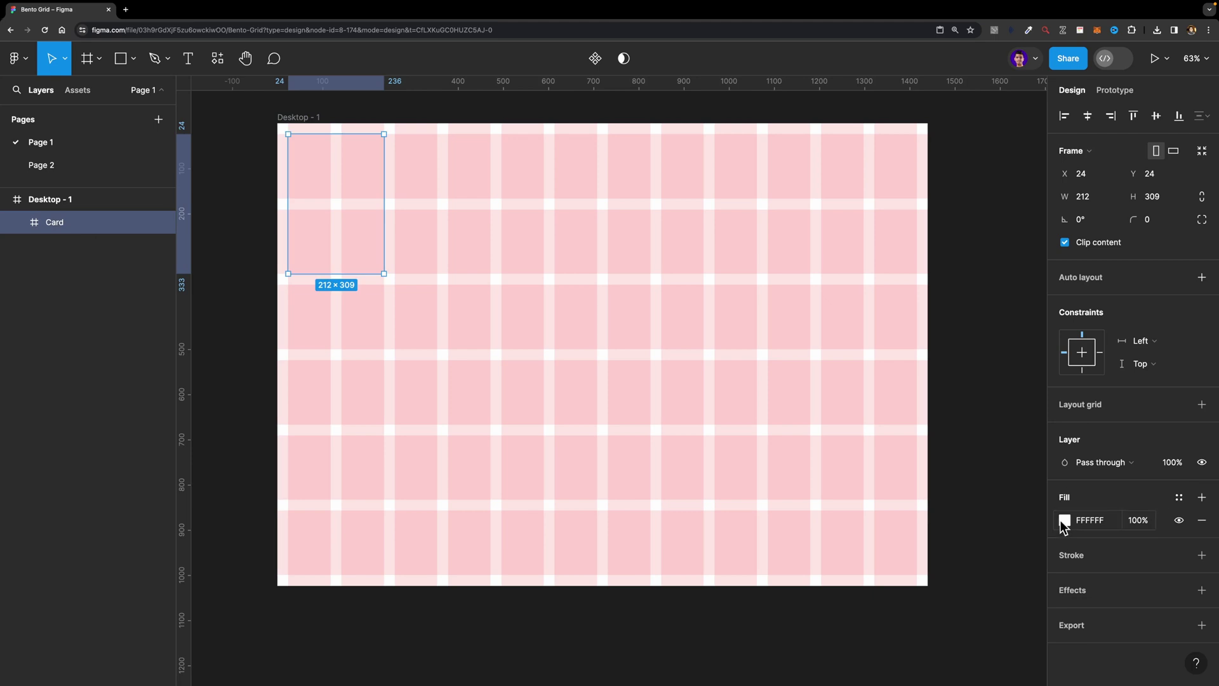
left_click(1065, 520)
left_click_drag(984, 501, 994, 505)
left_click_drag(987, 427, 967, 316)
left_click_drag(993, 505, 991, 505)
left_click_drag(967, 316, 1007, 318)
left_click(1034, 273)
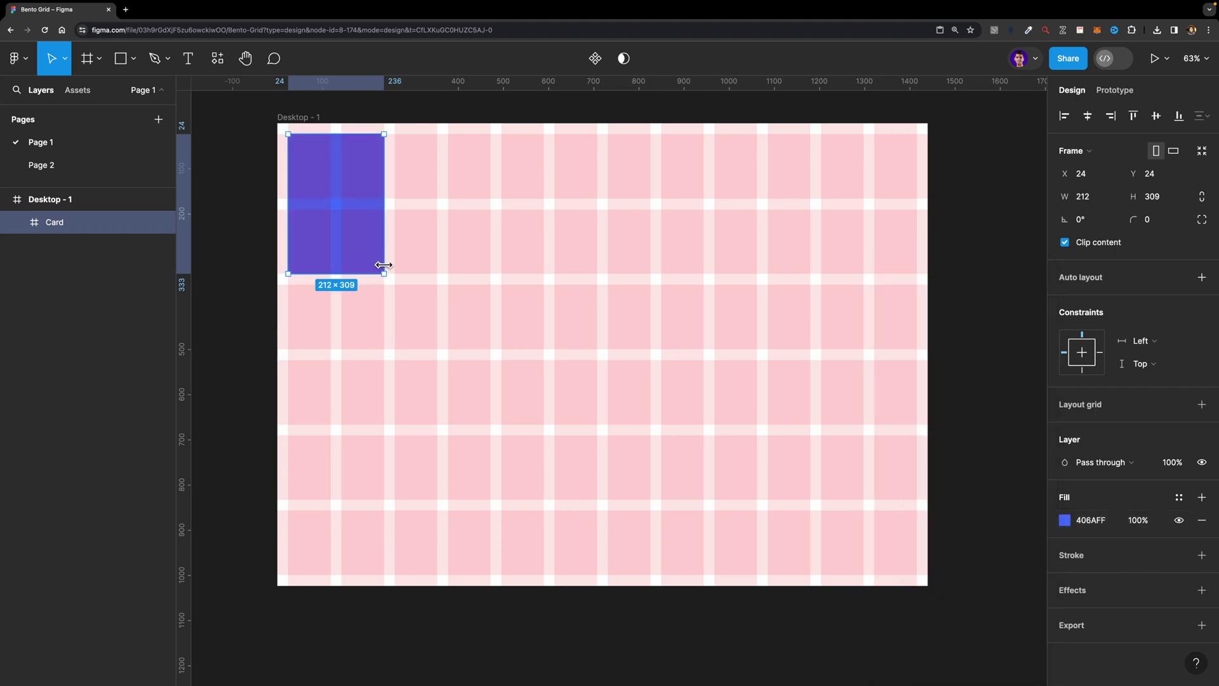
Step: Widen the card to 330 across three columns and place a duplicate below it at Y 358
left_click_drag(382, 266, 438, 266)
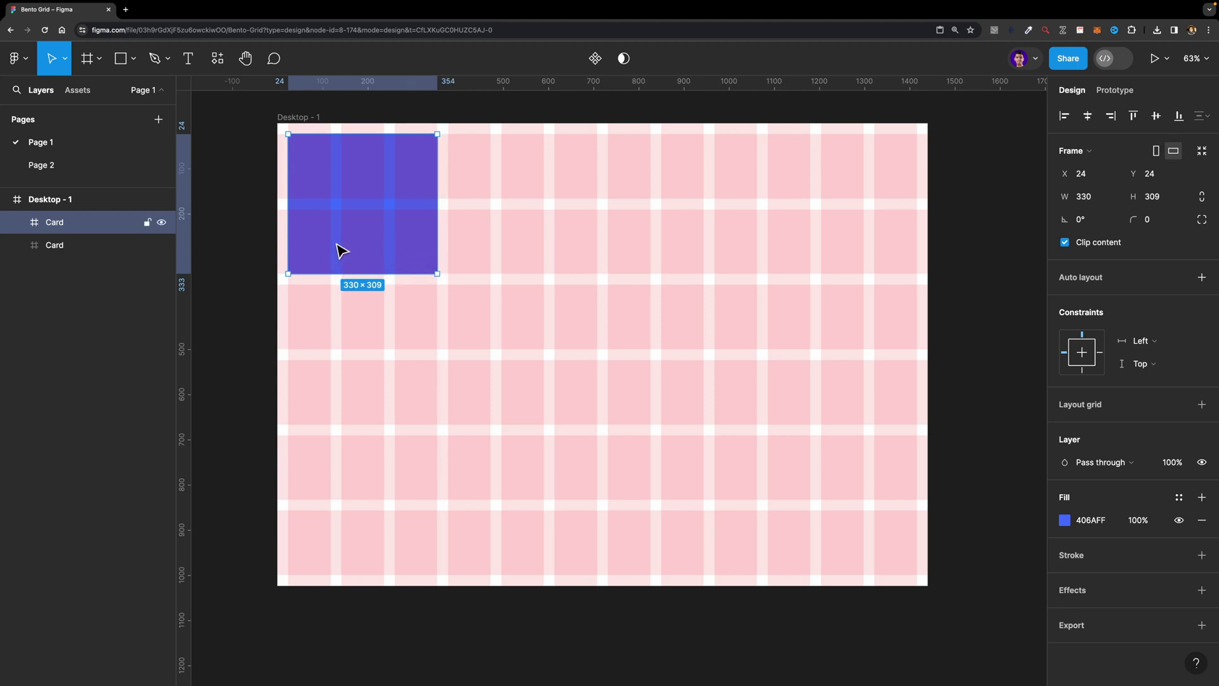
left_click_drag(364, 227, 360, 379)
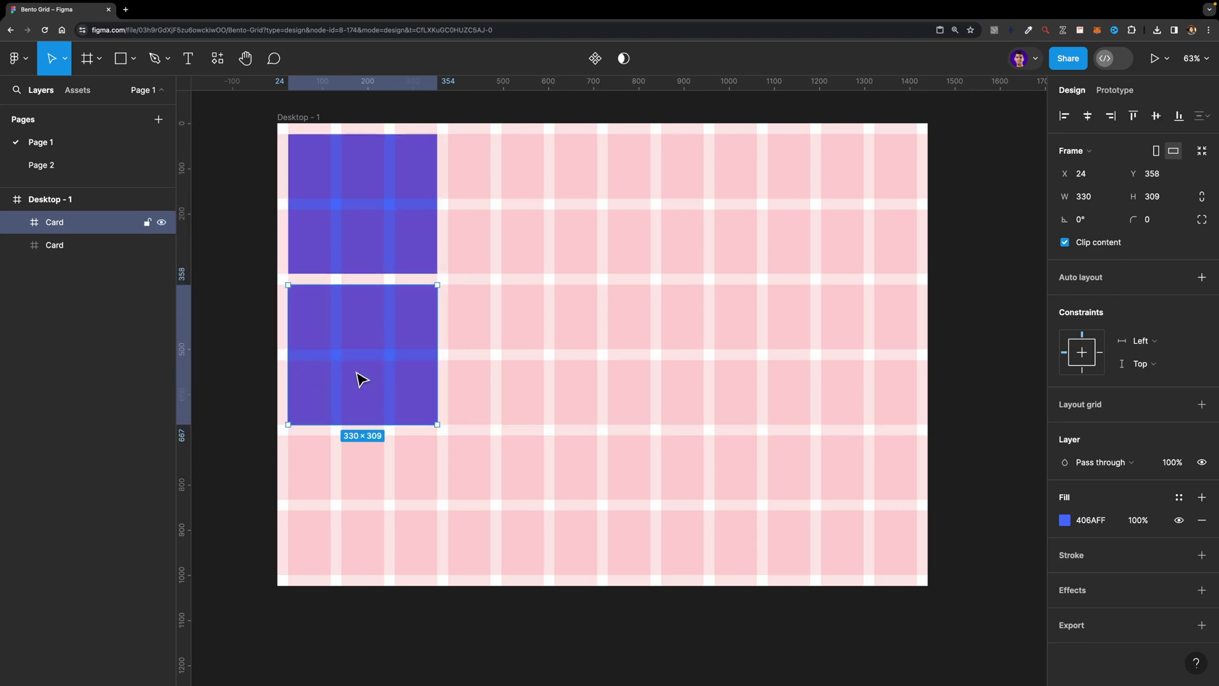
Step: Fill the rest of the top card row with duplicates 566, 212 and 212 wide, following the column grid
key("ctrl+d")
left_click_drag(373, 455, 698, 172)
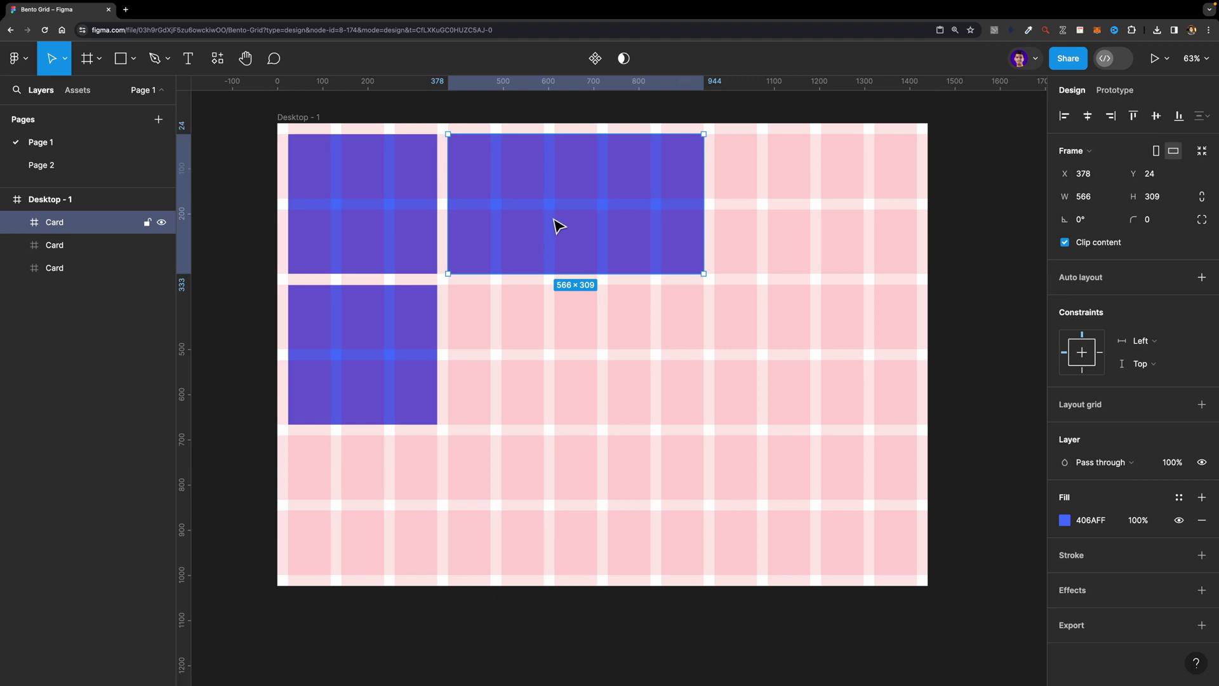
key("ctrl+v")
left_click_drag(688, 190, 795, 340)
left_click_drag(973, 303, 811, 303)
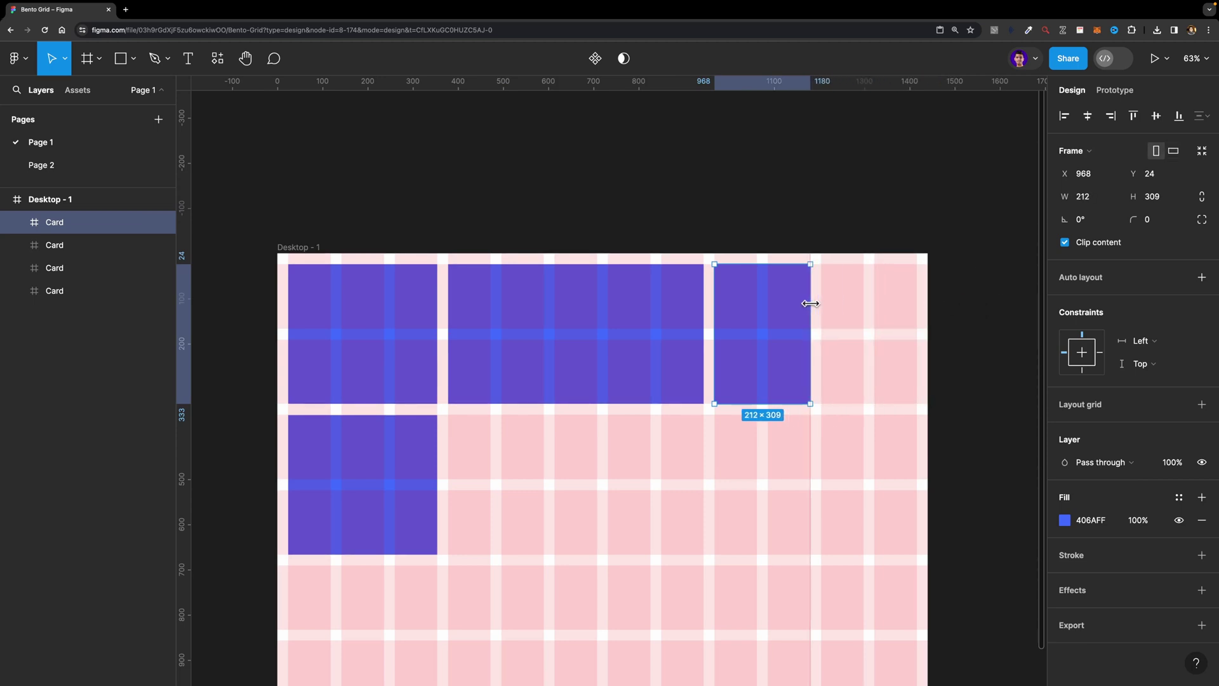
key("ctrl+d")
left_click_drag(926, 335, 764, 335)
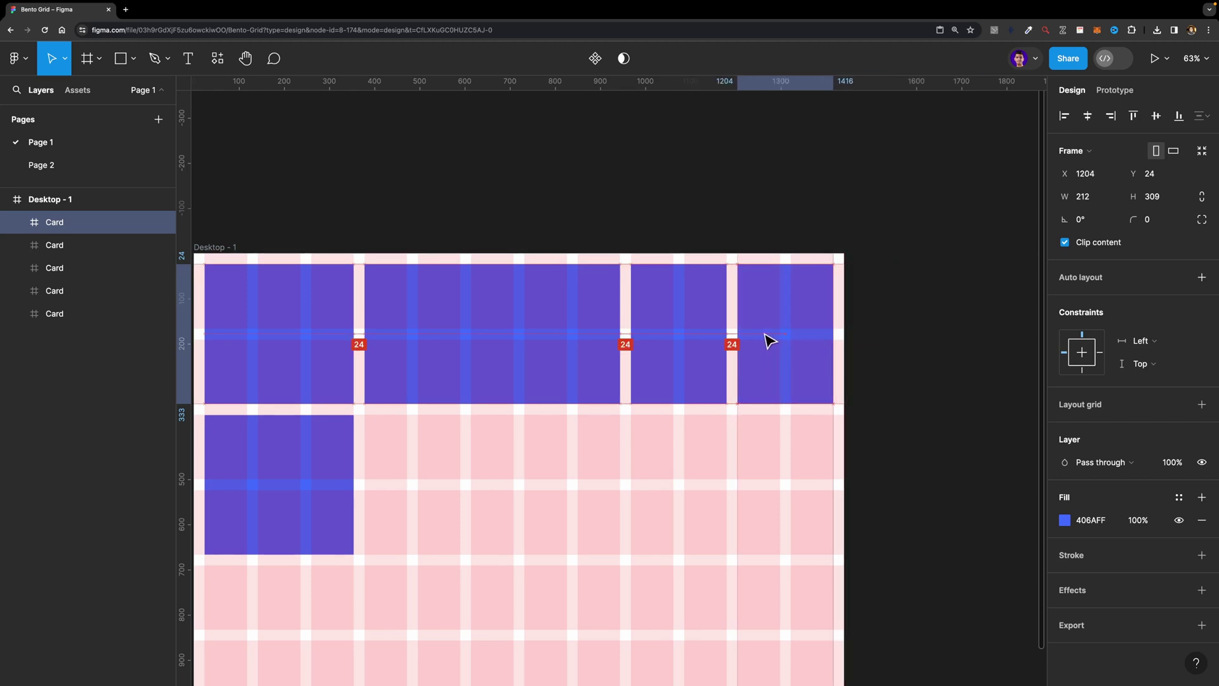
Step: Beside the second-row card, place a duplicate resized to 448 × 142 and stack a copy of it beneath, one gutter apart
scroll(948, 305, "down", 5)
scroll(948, 304, "left", 3)
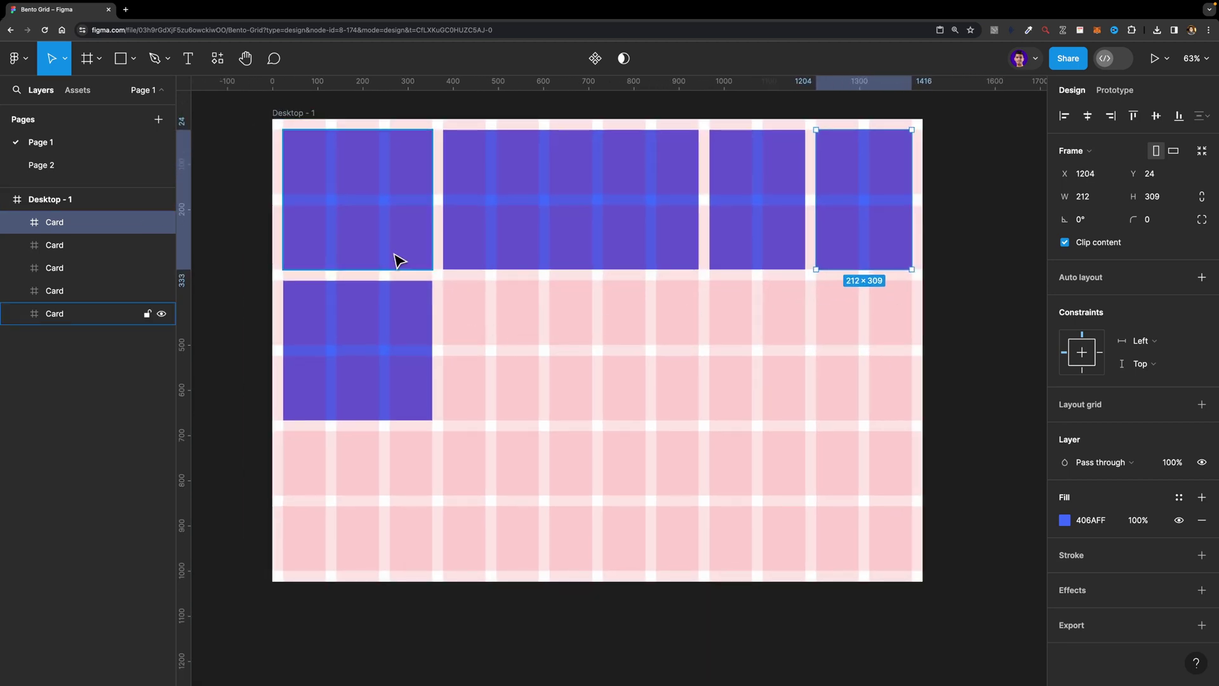
left_click(406, 313)
left_click_drag(364, 334, 644, 321)
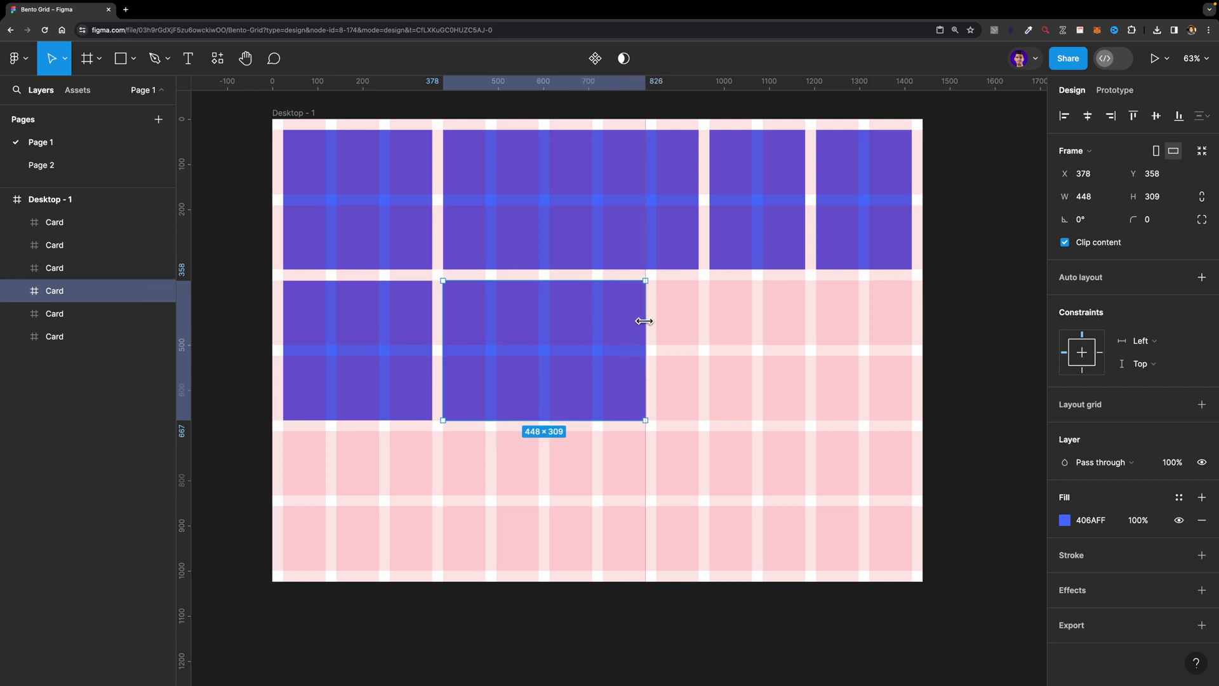
left_click_drag(563, 414, 576, 343)
key("super+d")
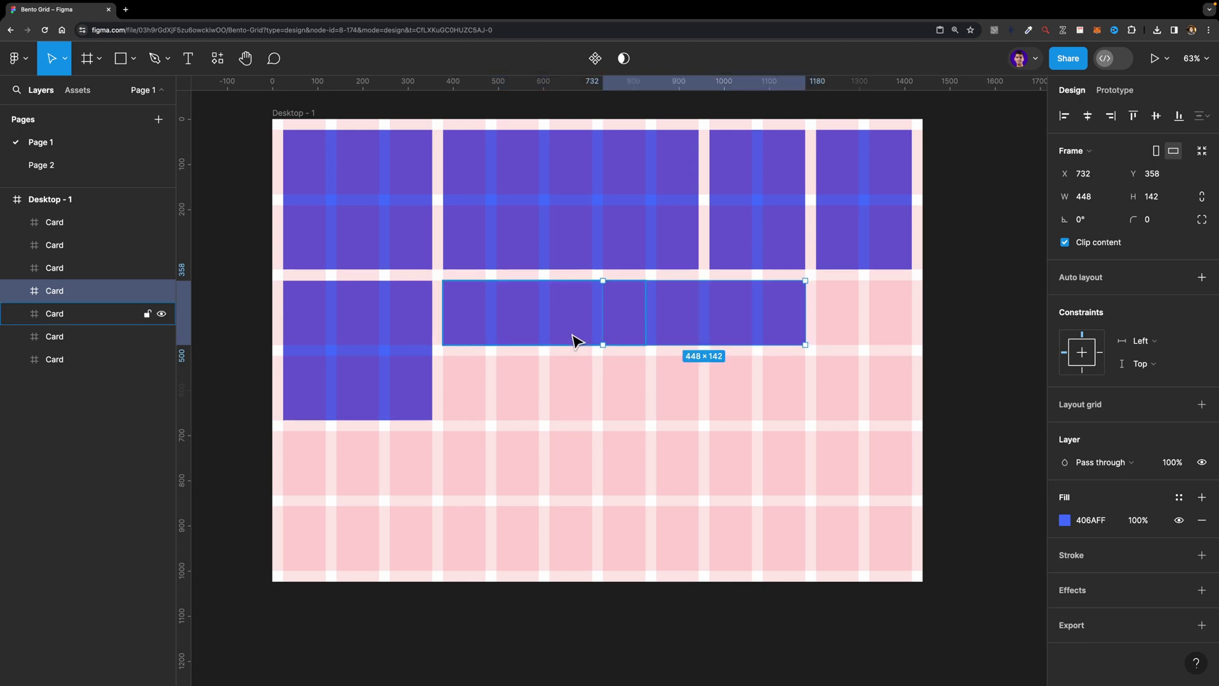
left_click_drag(705, 329, 539, 402)
Step: Duplicate the lower 448-wide card into the bottom row at X 24, Y 692 and resize it to 566 × 308
key("super+d")
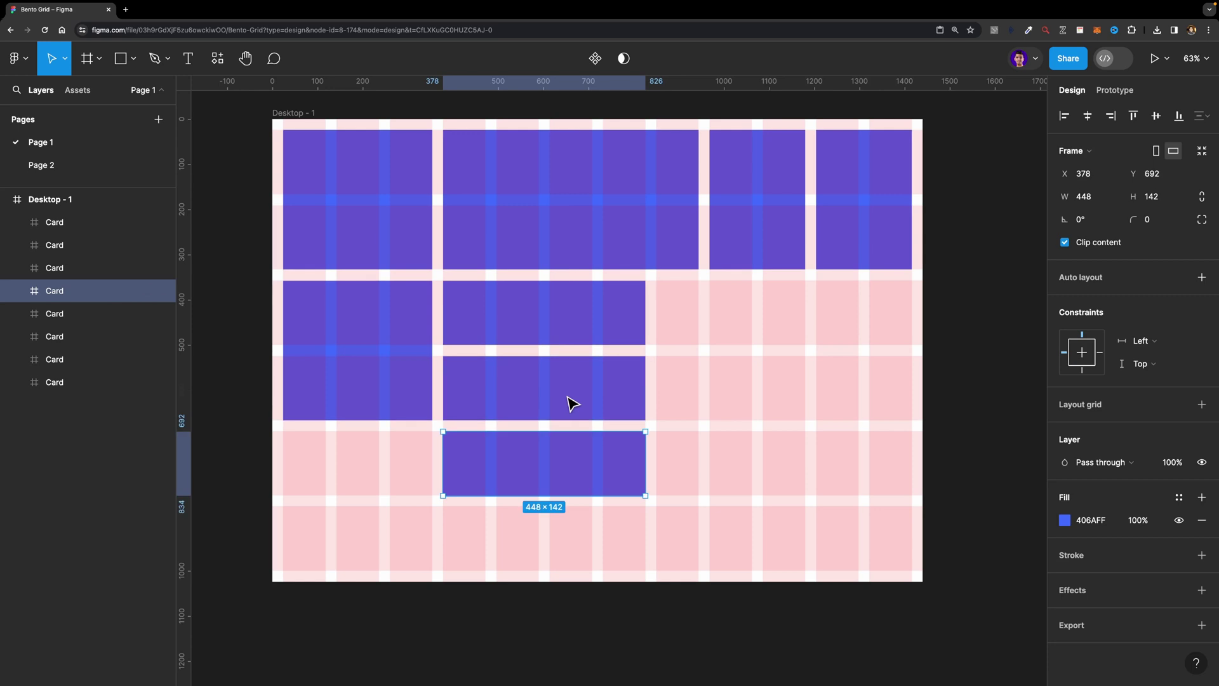
left_click_drag(561, 497, 428, 607)
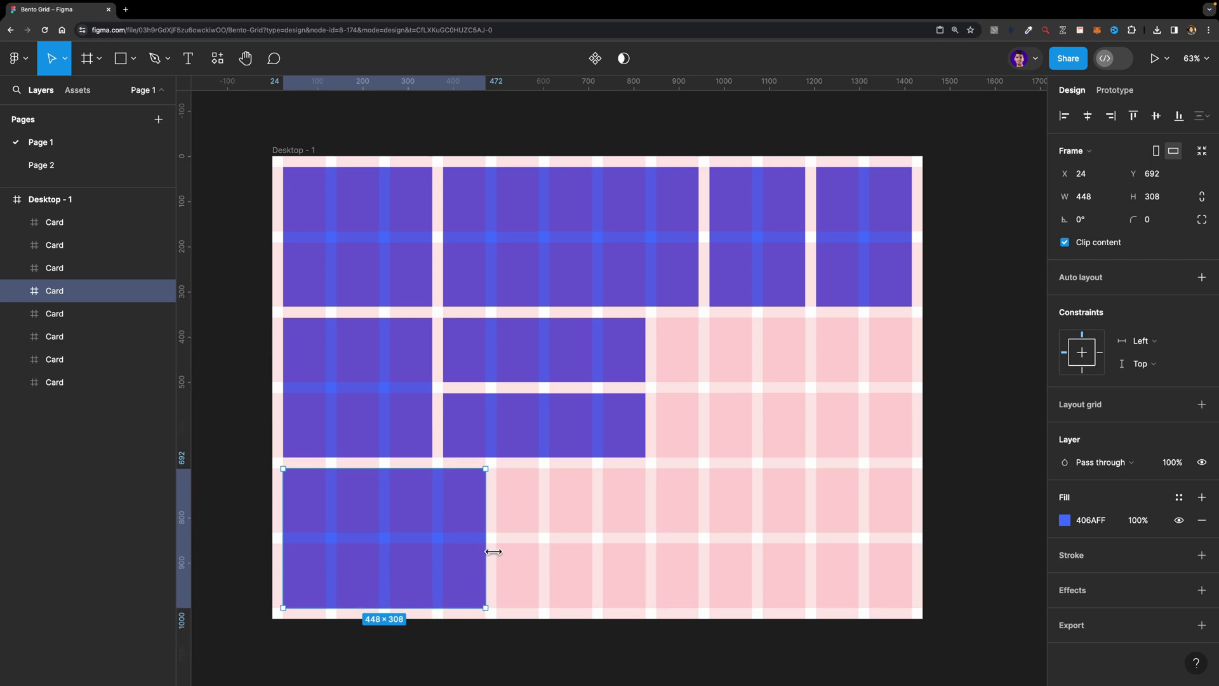
left_click_drag(485, 529, 538, 525)
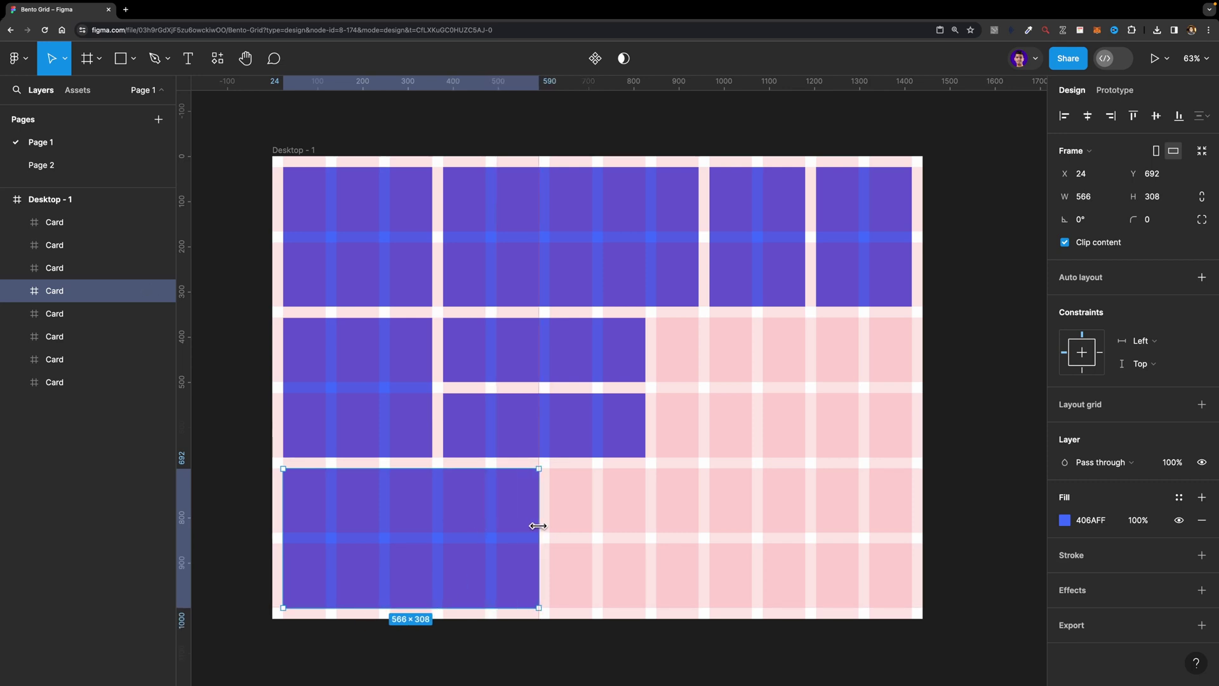
Step: Duplicate the 566-wide bottom-row card and place the copy one gutter beside it at X 614, Y 692, resized to 212 × 308
key("ctrl+d")
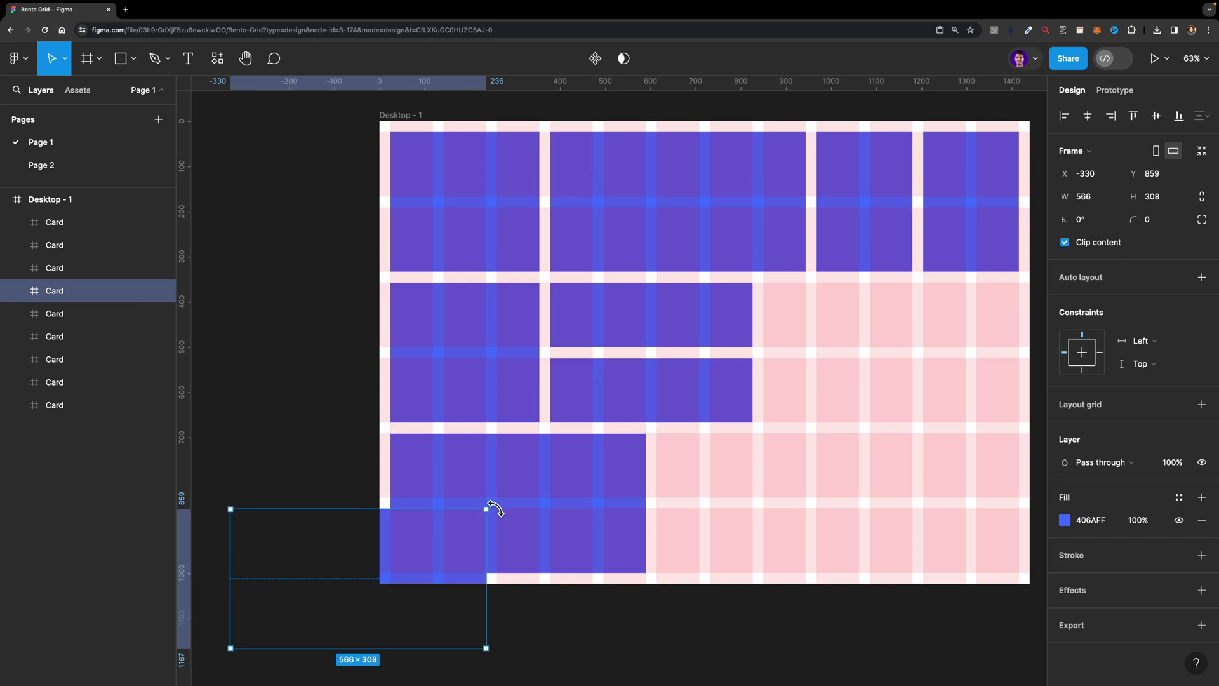
left_click_drag(421, 540, 830, 470)
left_click_drag(912, 463, 751, 462)
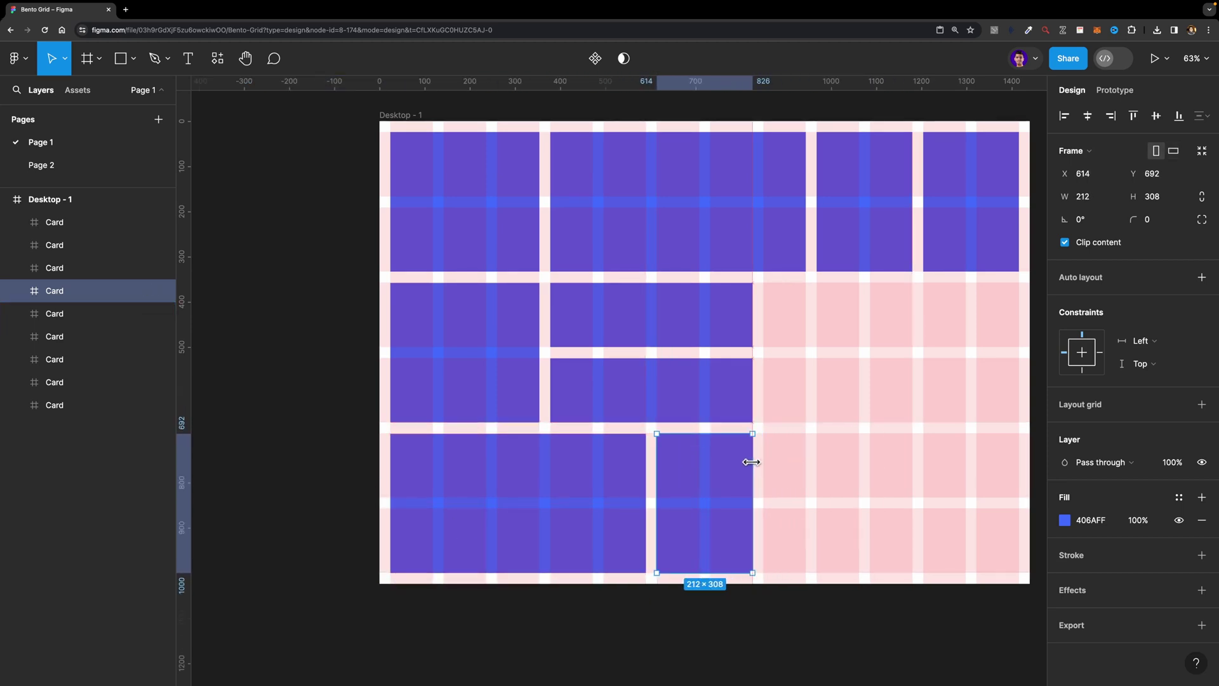
Step: Fill the rest of the grid with card duplicates: a three-column card and two stacked two-column cards mid-row, three- and two-column cards in the bottom row
scroll(697, 492, "right", 3)
scroll(696, 493, "up", 2)
left_click_drag(696, 493, 710, 406)
left_click_drag(762, 378, 817, 449)
left_click_drag(877, 489, 656, 438)
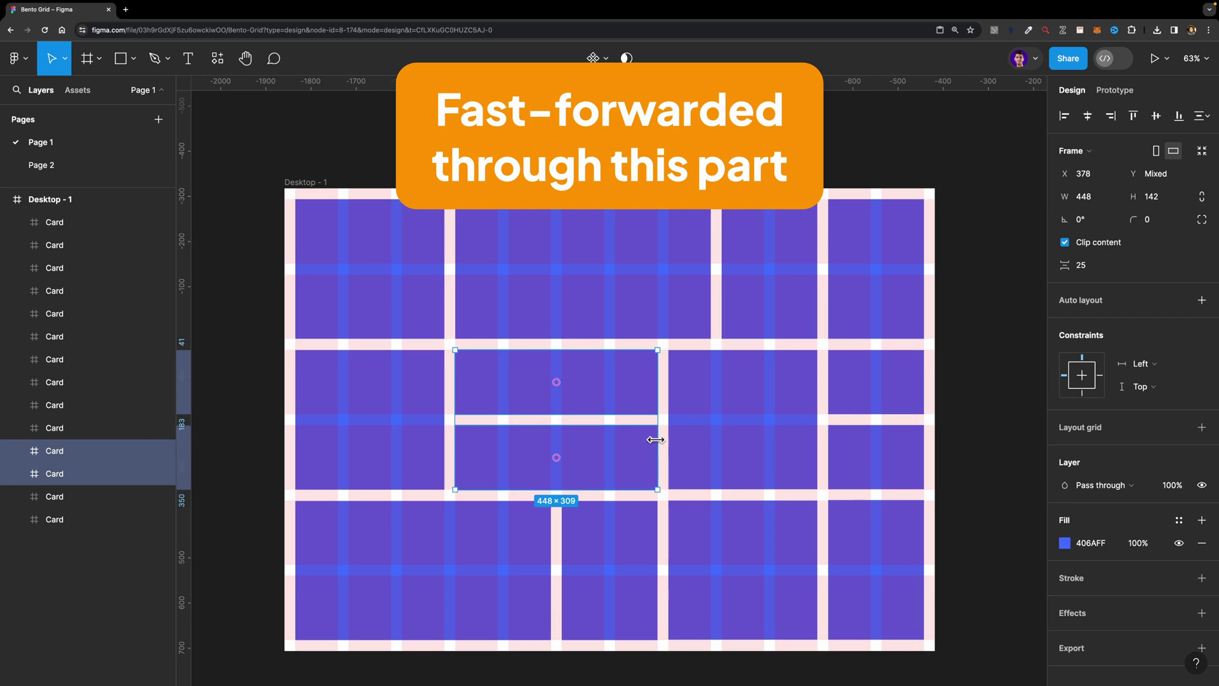
Step: Narrow the two stacked 448-wide cards to three columns and widen the neighbouring middle-row card to four columns
left_click_drag(669, 389, 616, 390)
key("Escape")
scroll(879, 362, "down", 1)
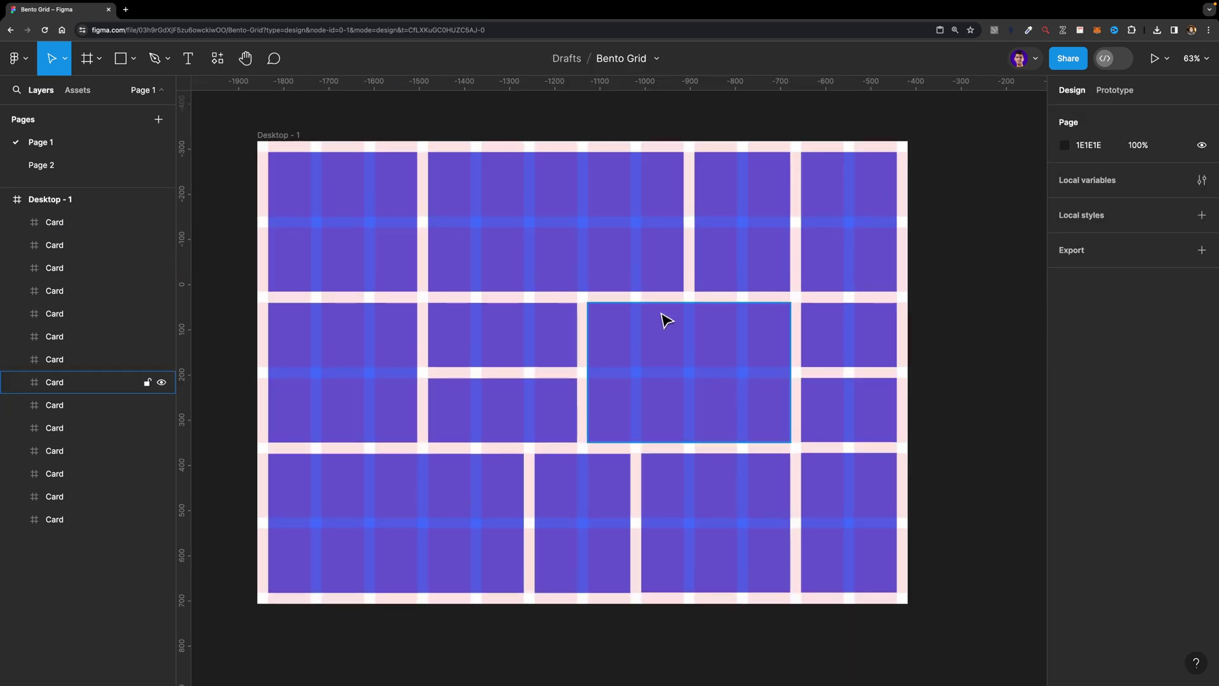
Step: Round the corners of all cards in the Desktop - 1 frame to a radius of 32
left_click(63, 198)
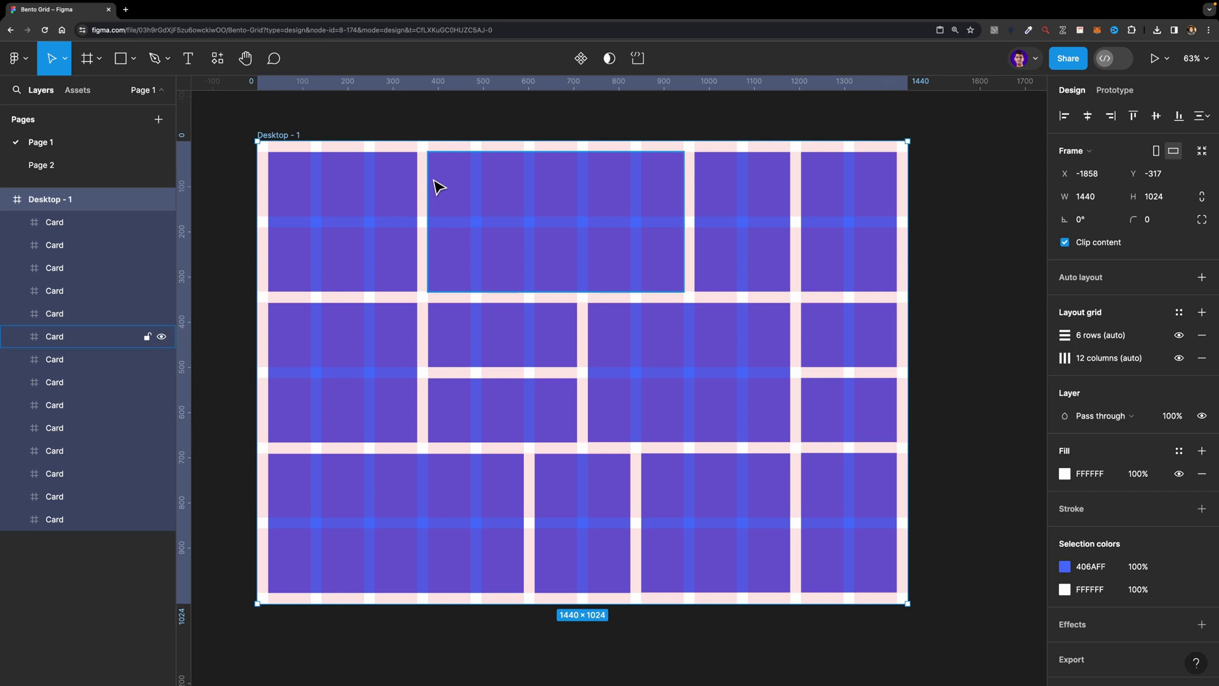
key("Return")
left_click_drag(1125, 222, 1187, 221)
left_click_drag(97, 224, 275, 232)
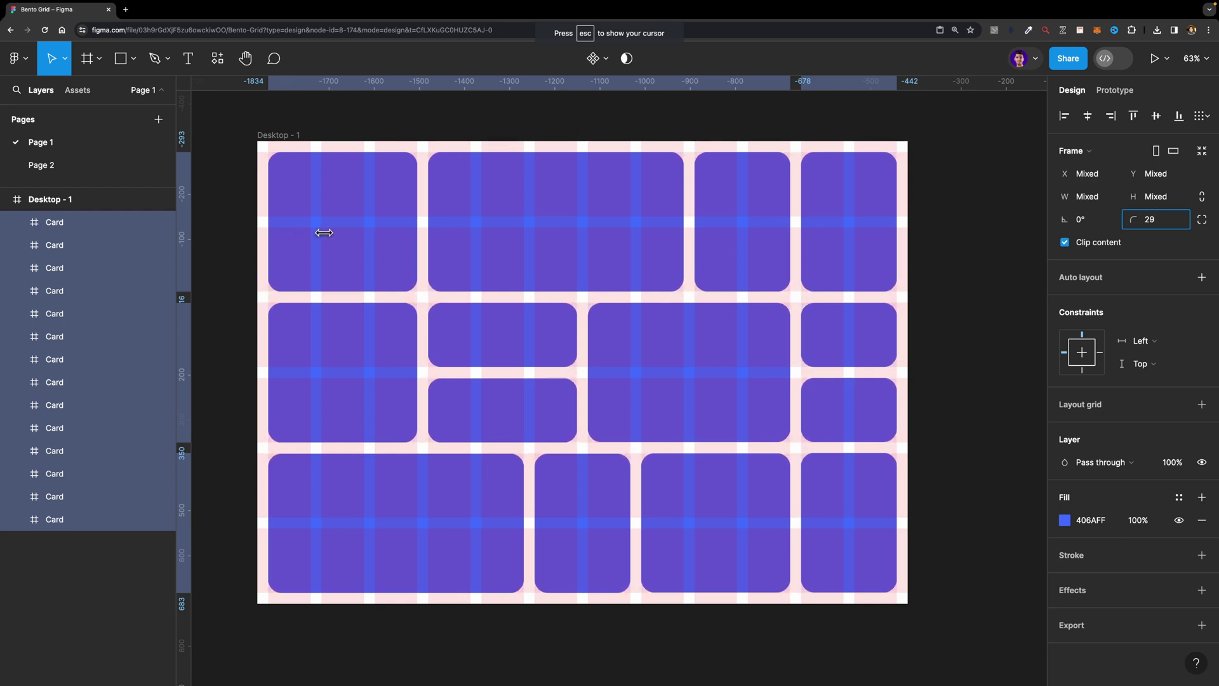
left_click_drag(355, 233, 365, 233)
left_click(1153, 219)
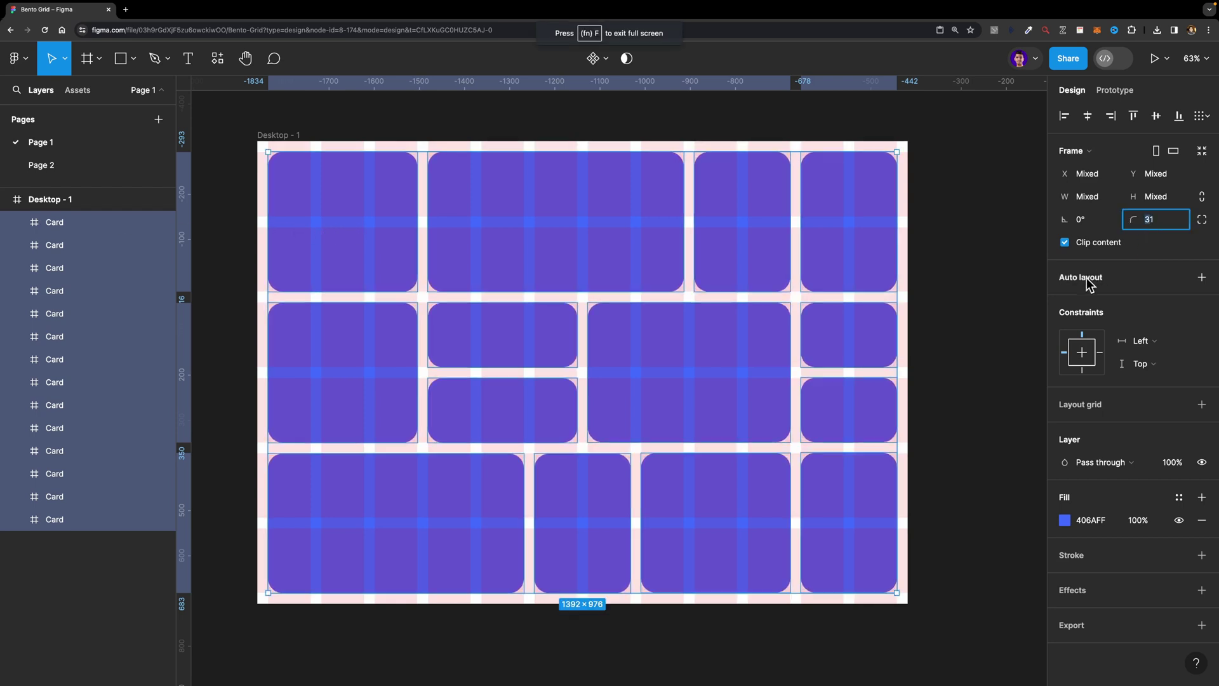
left_click(451, 114)
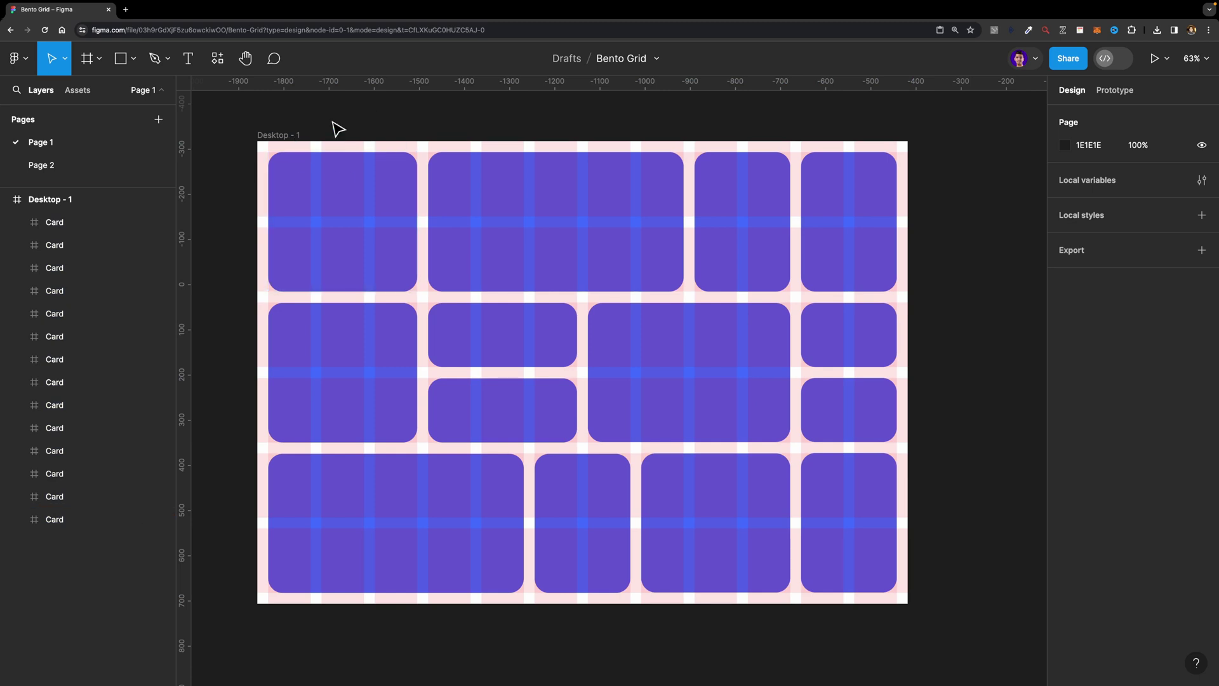
Step: Hide both the 6-row and 12-column layout grids of the Desktop - 1 frame
left_click(292, 136)
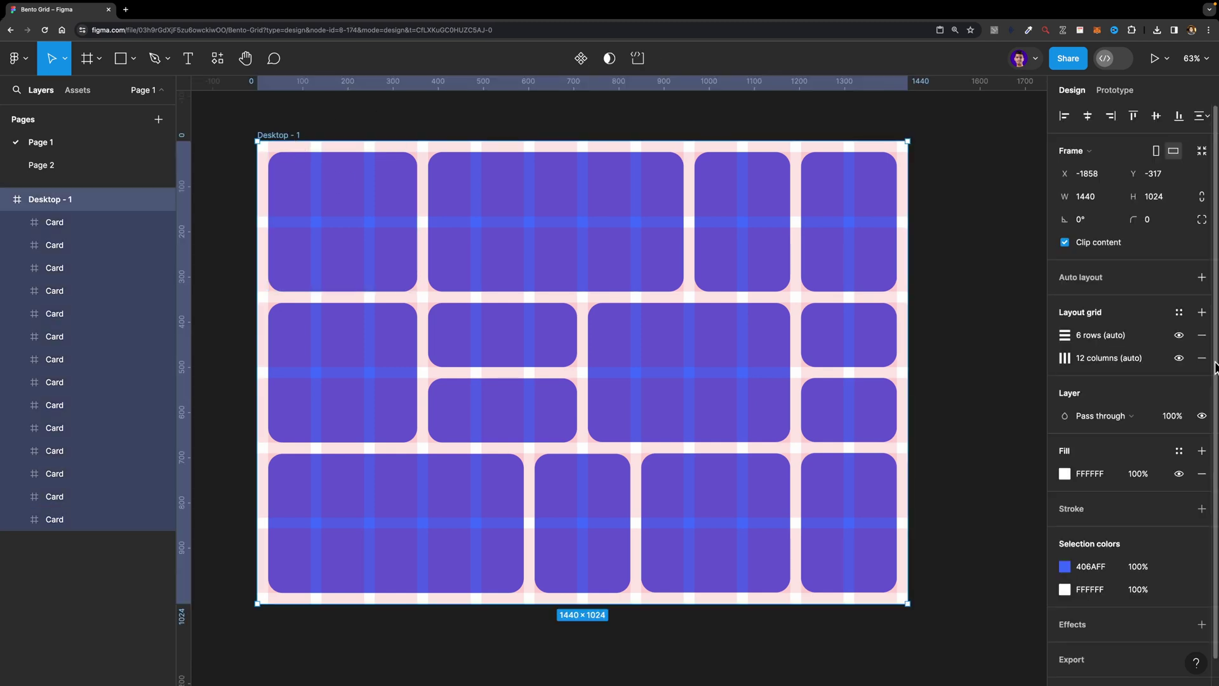
left_click(1179, 335)
left_click(1179, 358)
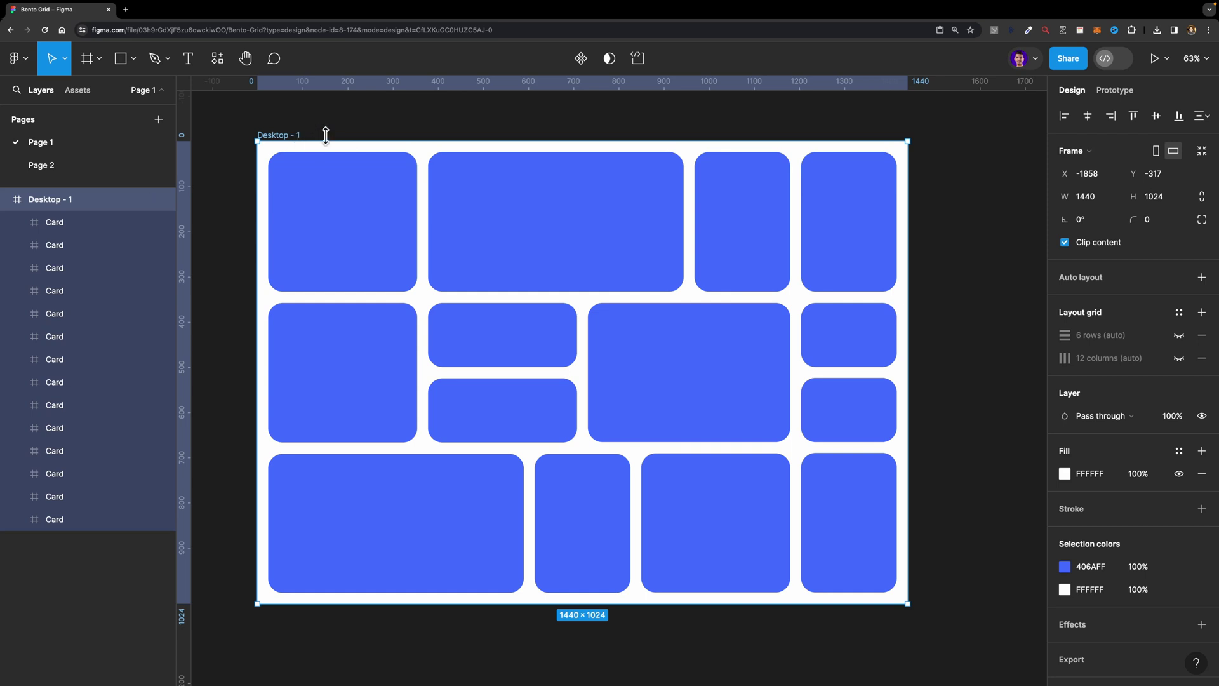
scroll(911, 235, "down", 2)
scroll(911, 235, "down", 1)
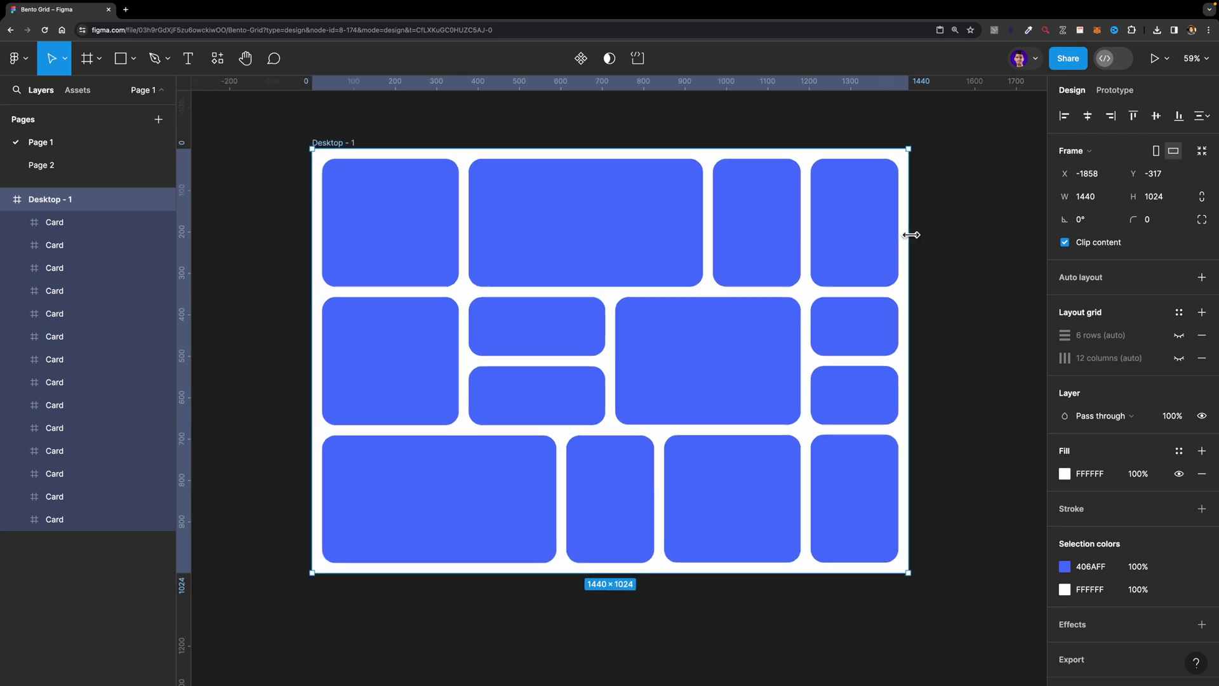
scroll(913, 236, "right", 2)
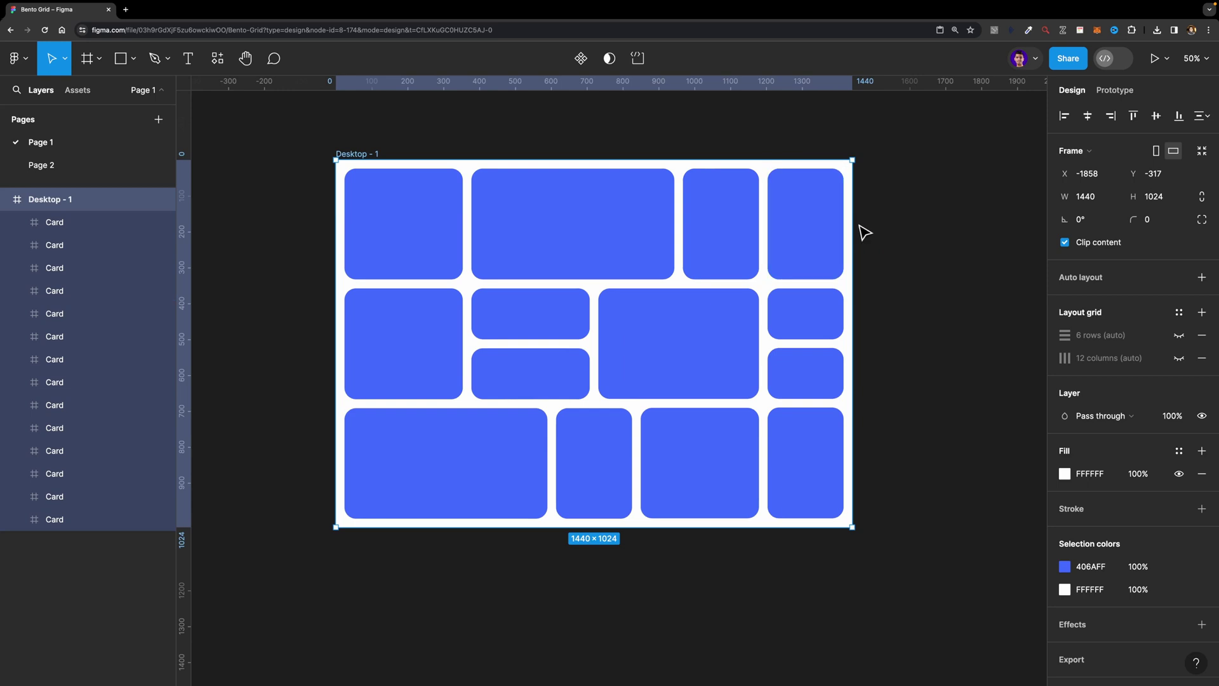
left_click_drag(921, 221, 853, 222)
Step: Set the constraints of all cards to Left and right horizontally and Top and bottom vertically
key("Return")
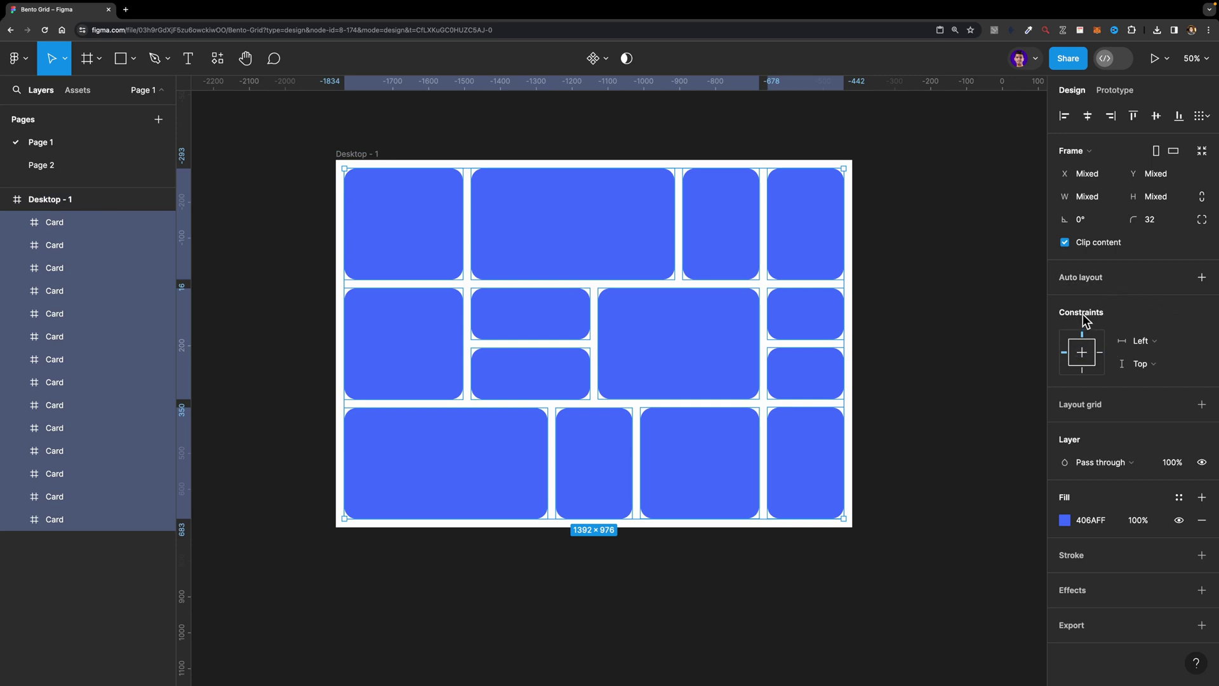
left_click(1153, 343)
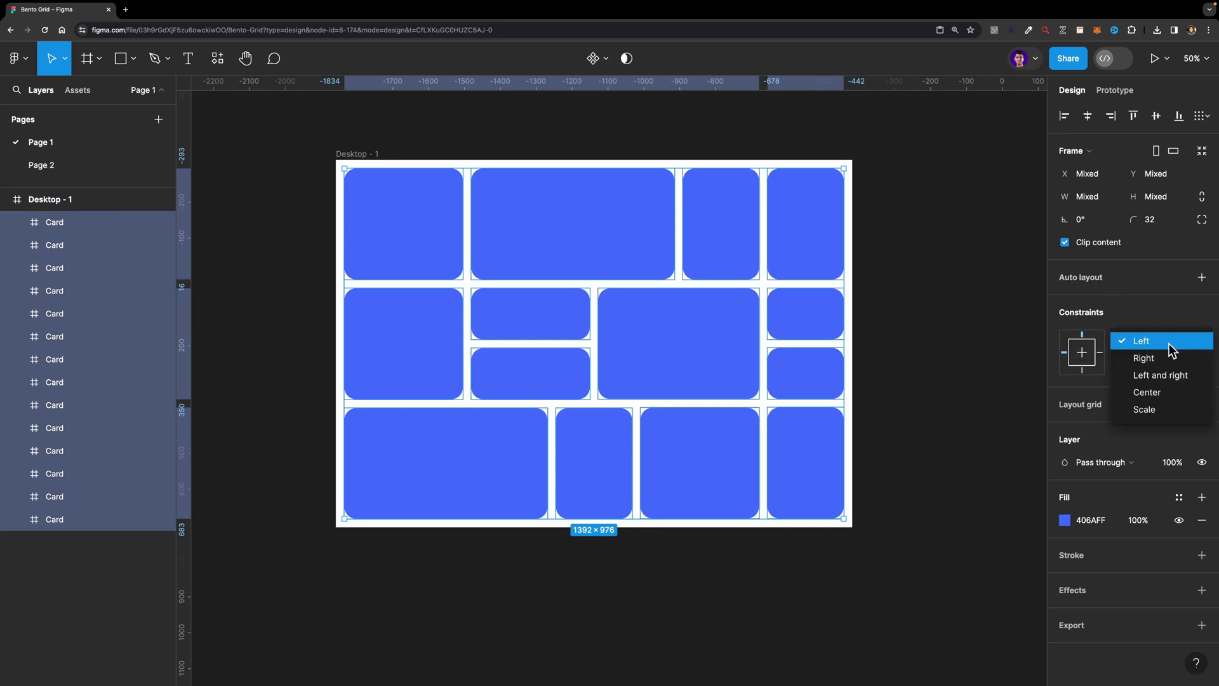
left_click(1156, 376)
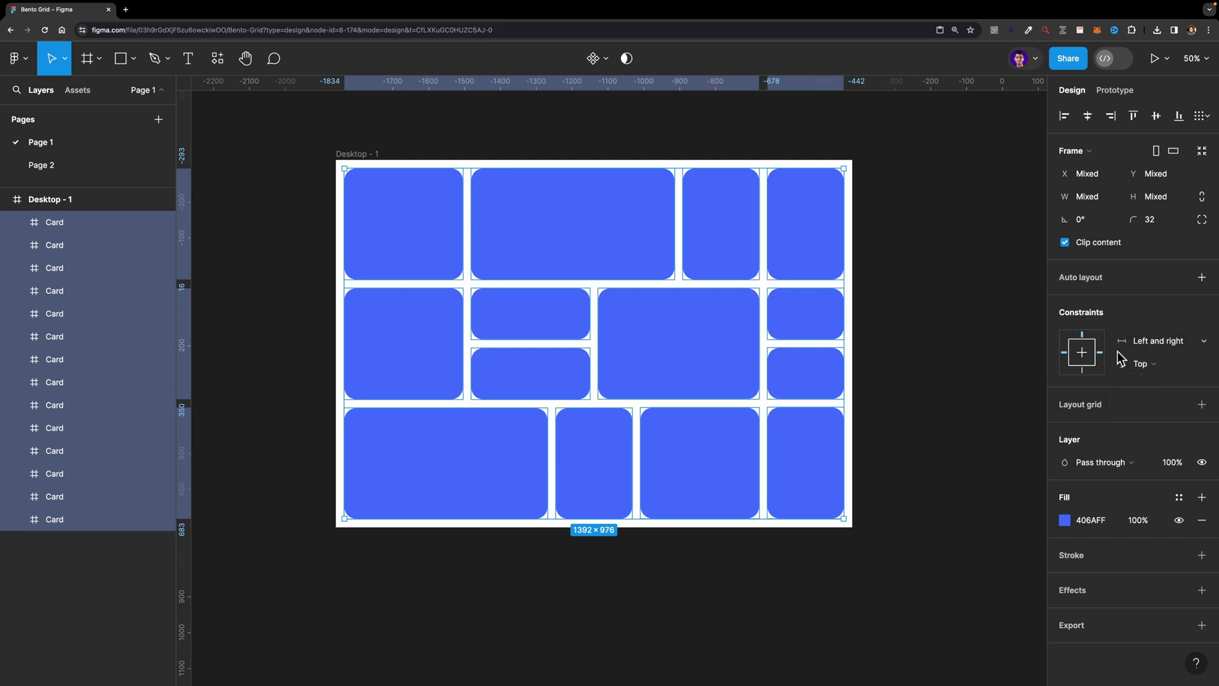
left_click(1147, 370)
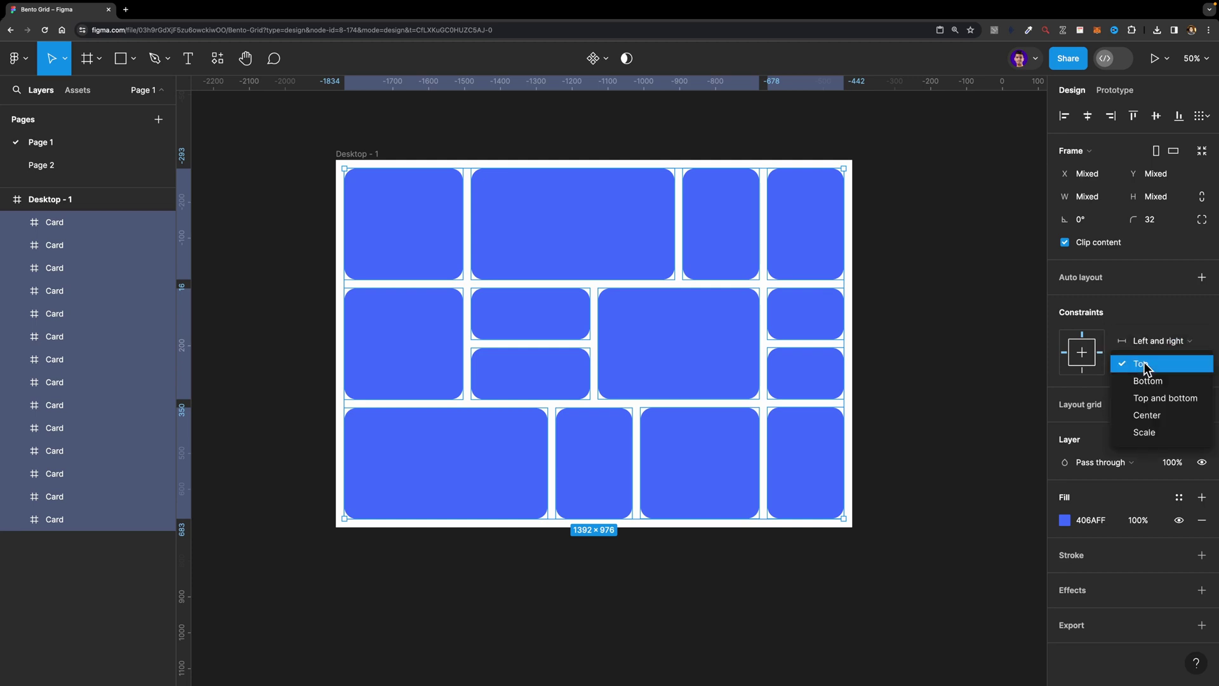
left_click(1163, 397)
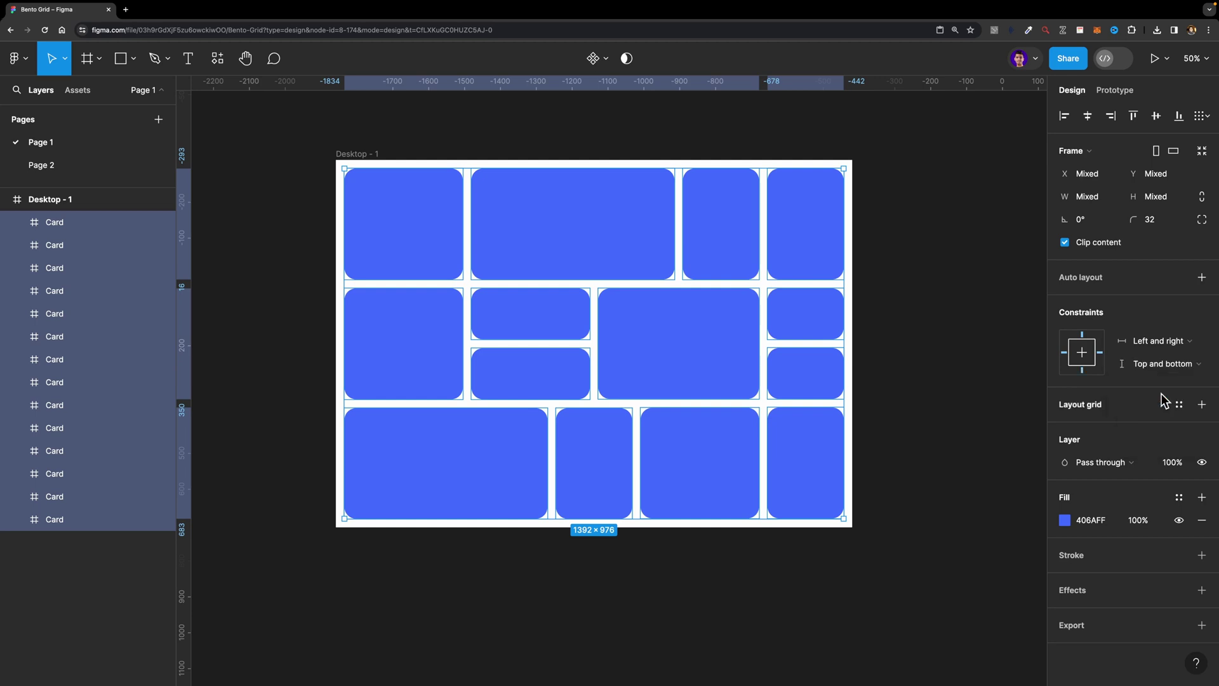
Step: Test the card constraints by resizing the Desktop - 1 frame to 1426 × 1024
left_click(366, 154)
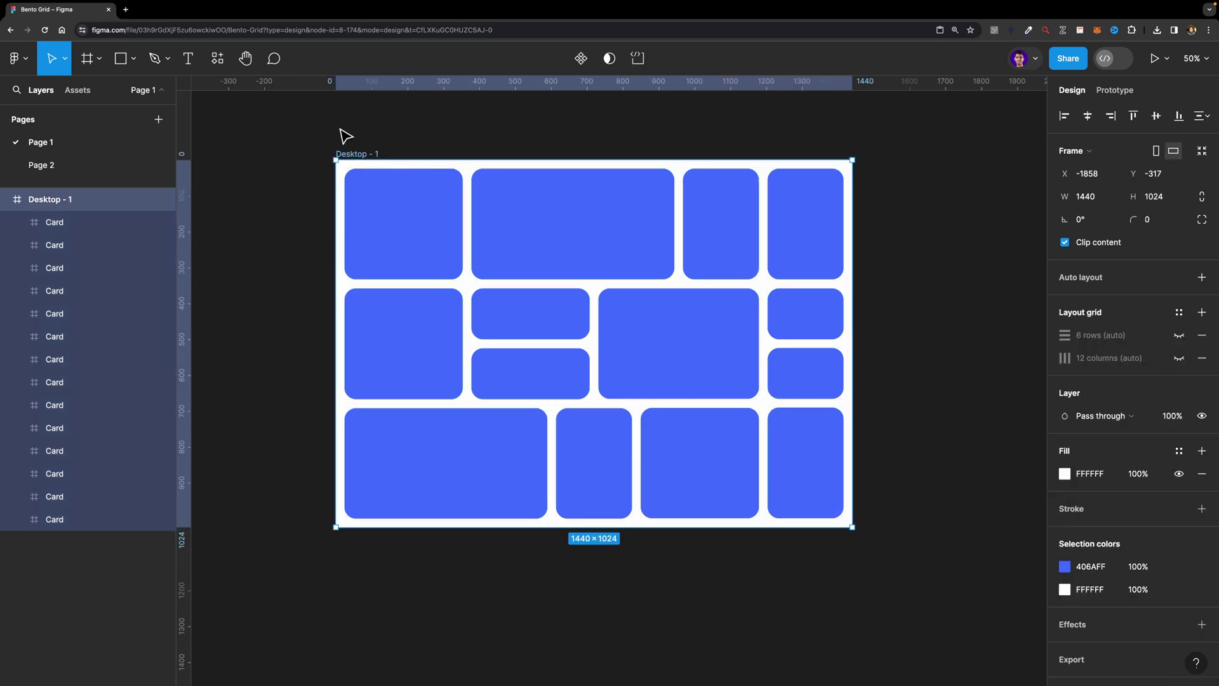
mouse_move(852, 271)
left_mouse_down()
mouse_move(958, 271)
mouse_move(718, 264)
mouse_move(852, 271)
left_mouse_up()
left_click_drag(791, 530, 793, 537)
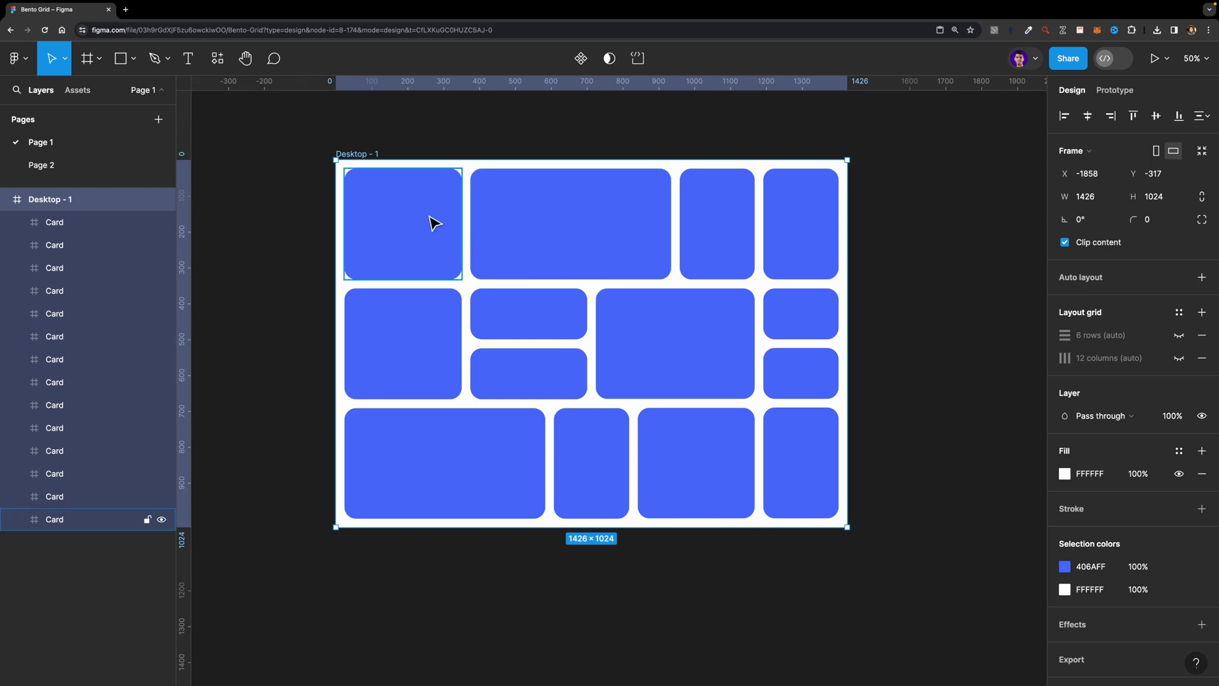
Step: Fill all cards in the frame with random images from the Presets of the Unsplash plugin
key("Return")
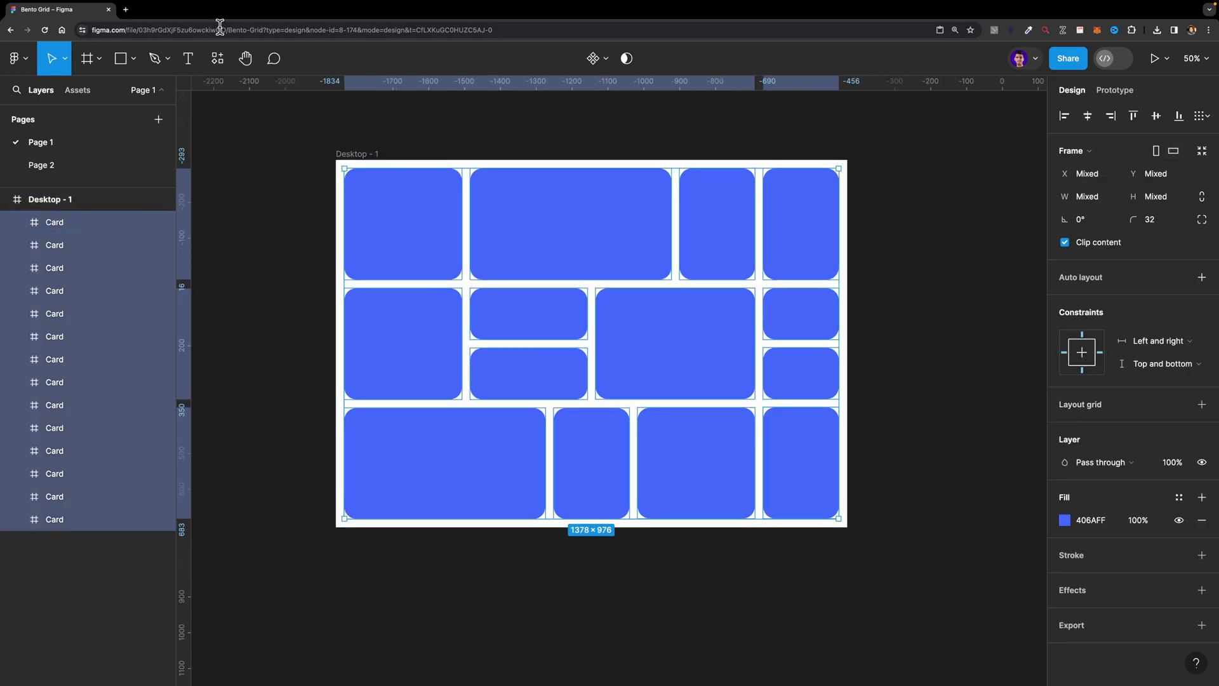
left_click(222, 58)
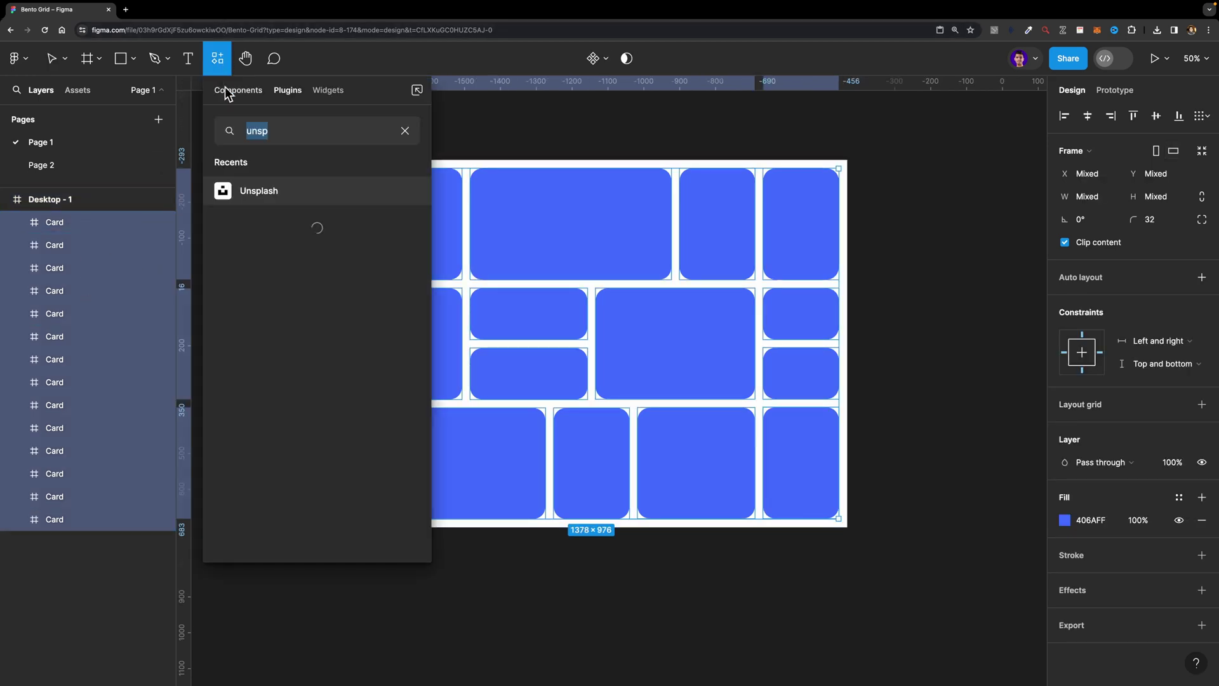
left_click(329, 196)
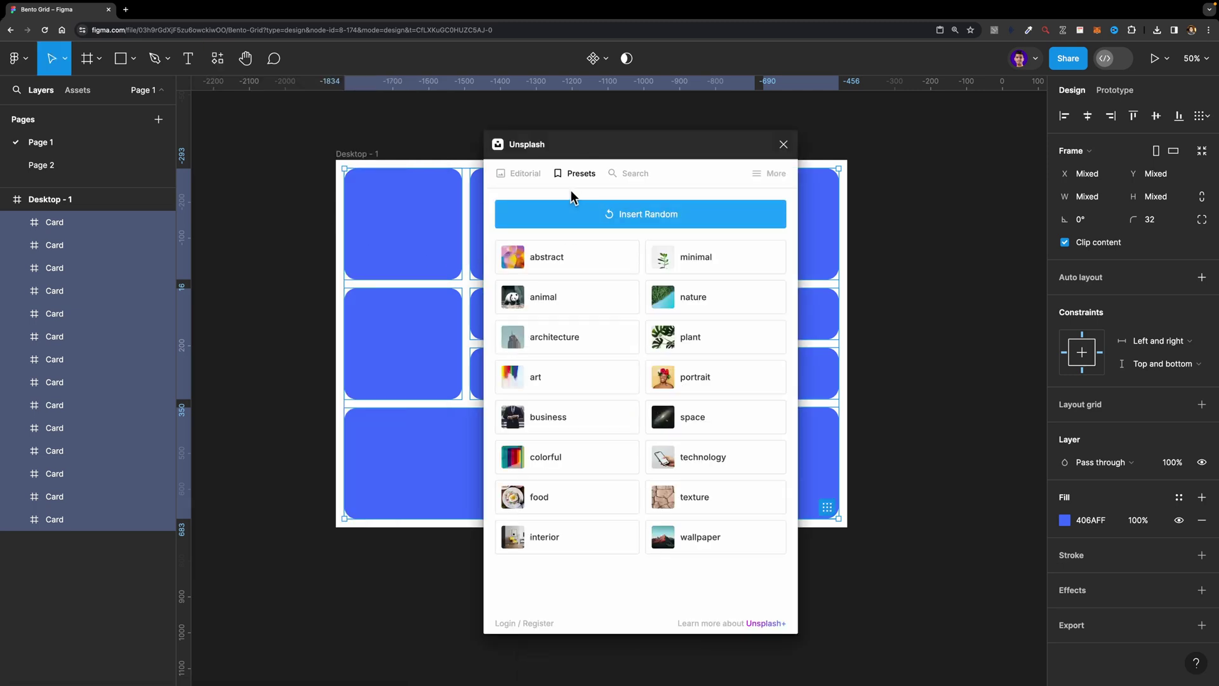
left_click(621, 217)
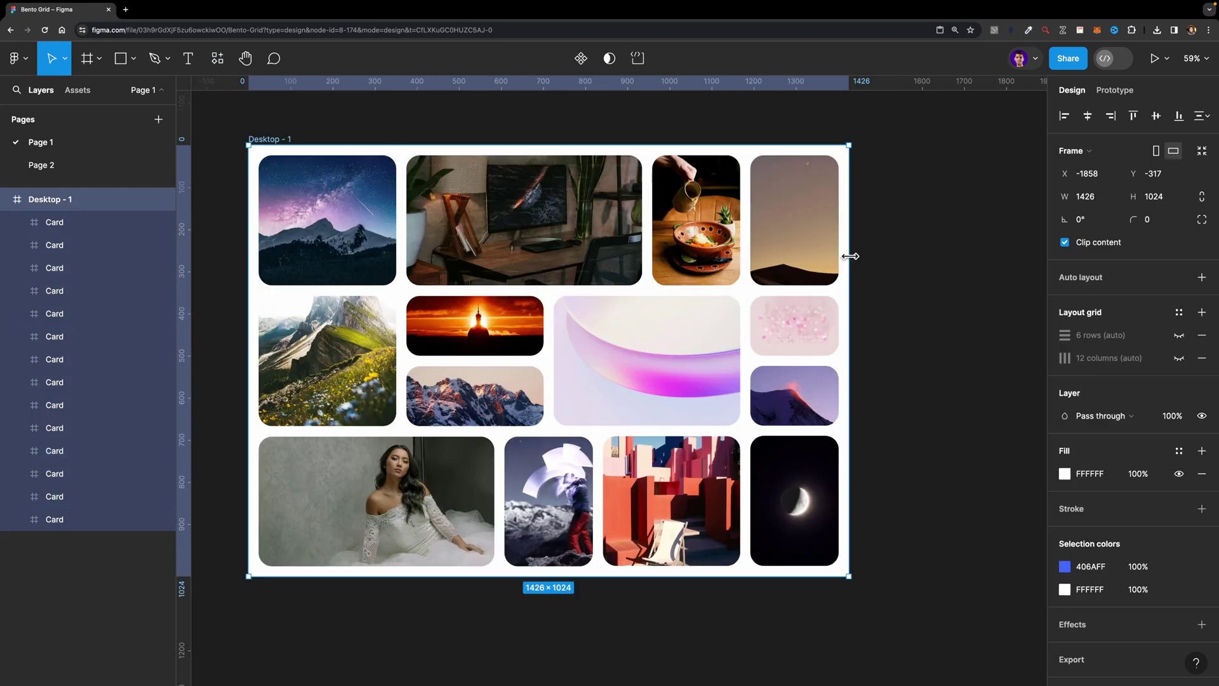
Step: Inspect the image fill settings of the first card in the top row
left_click(324, 199)
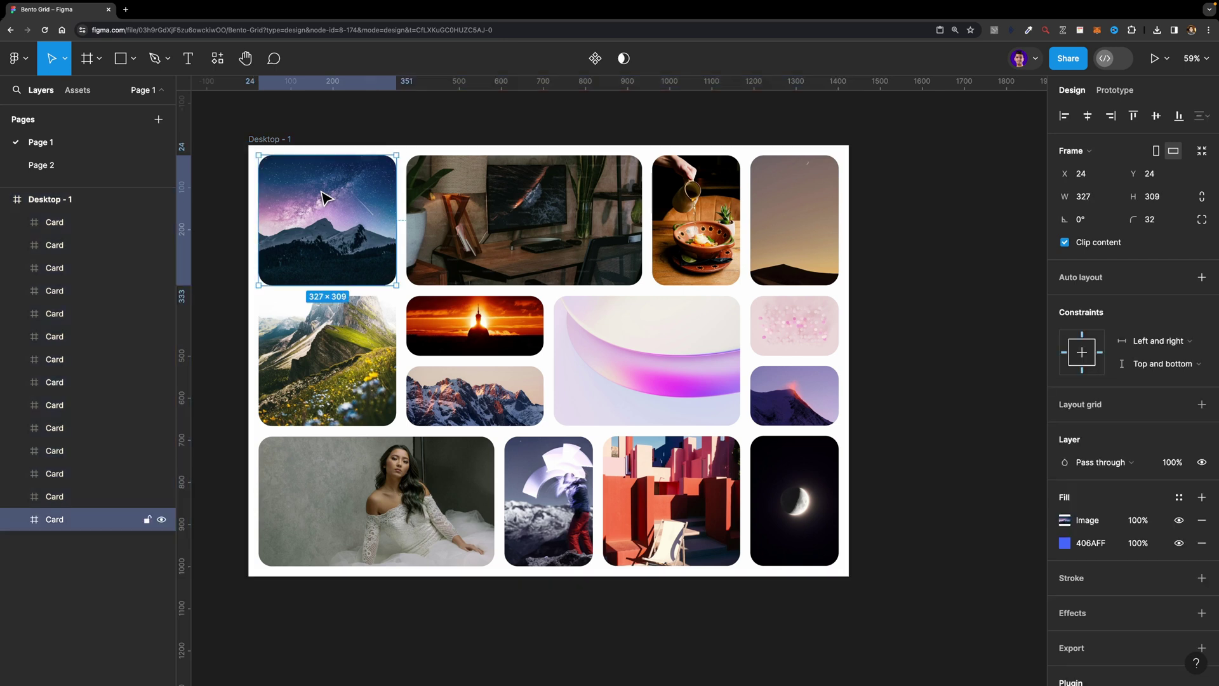
left_click(1065, 520)
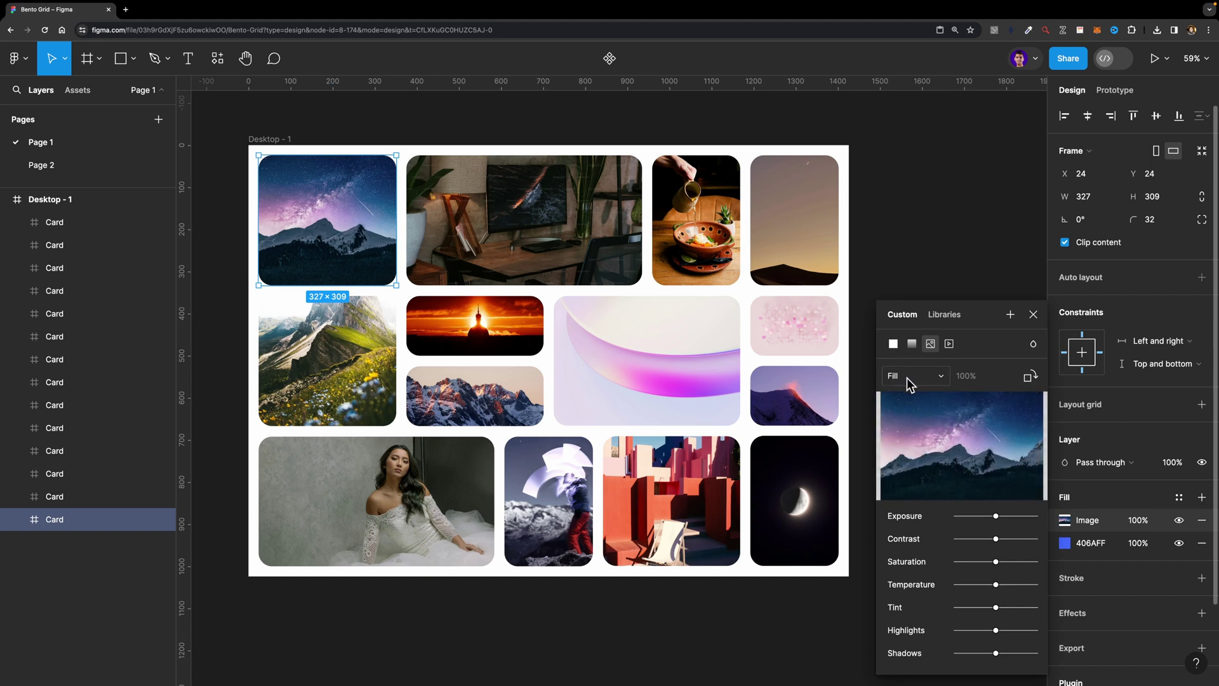
left_click(1034, 314)
Step: Widen the Desktop - 1 frame to 1619 × 1024
left_click(380, 150)
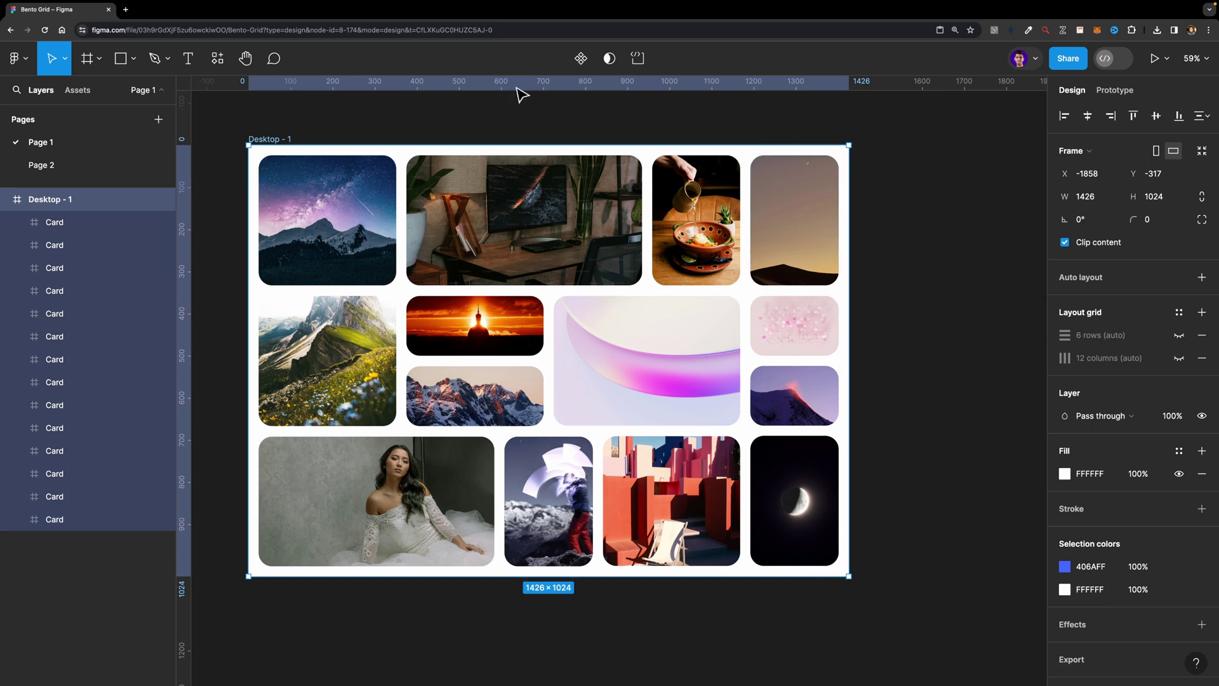
left_click_drag(853, 263, 933, 263)
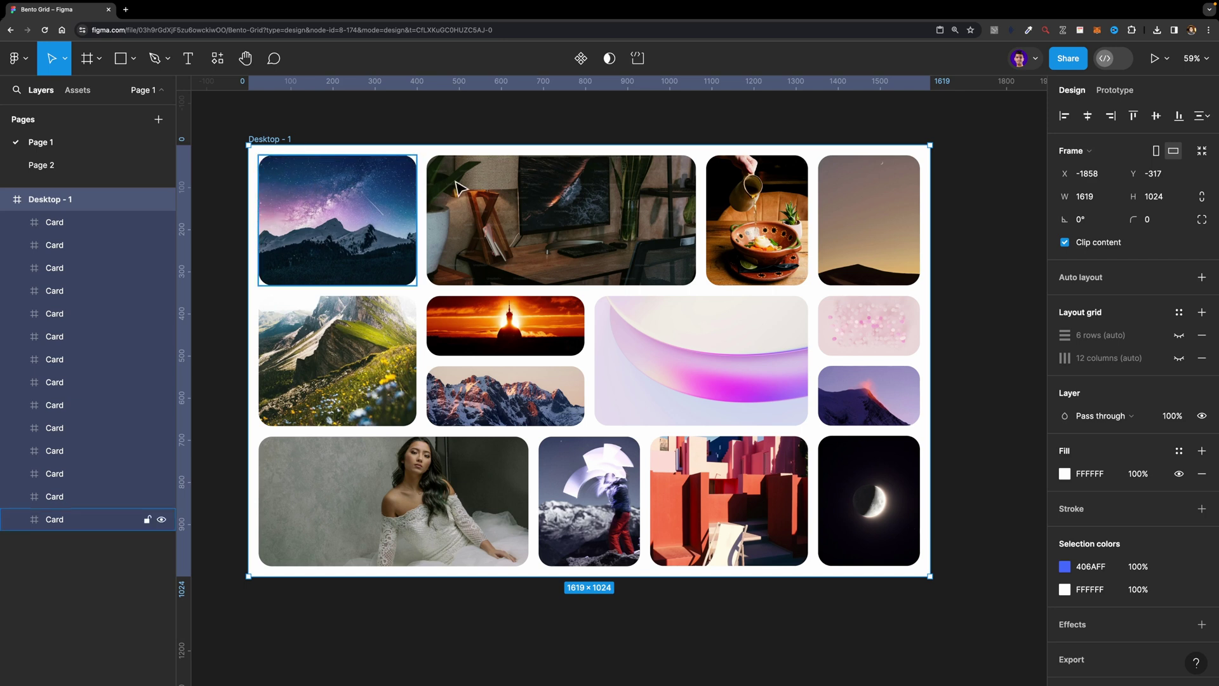
Step: Add the text "Title" at size 36 to the first top-row card and position it at X 48, Y 46
scroll(270, 193, "up", 2)
scroll(270, 194, "up", 5)
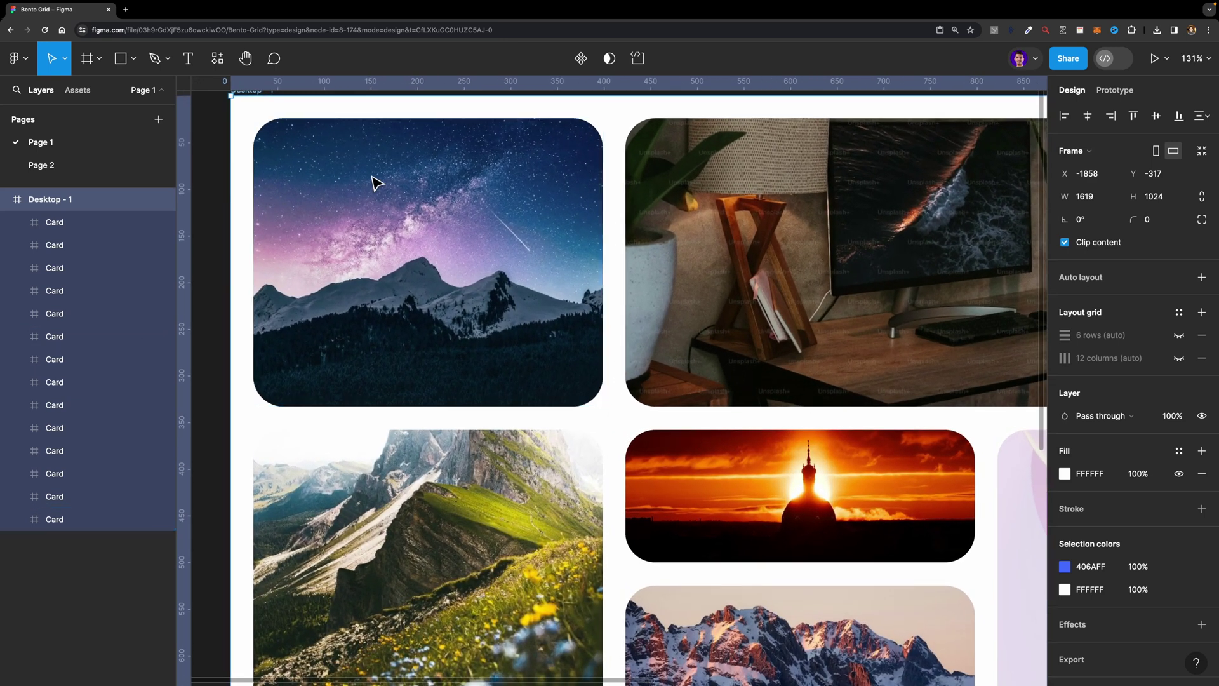
left_click(373, 182)
key("t")
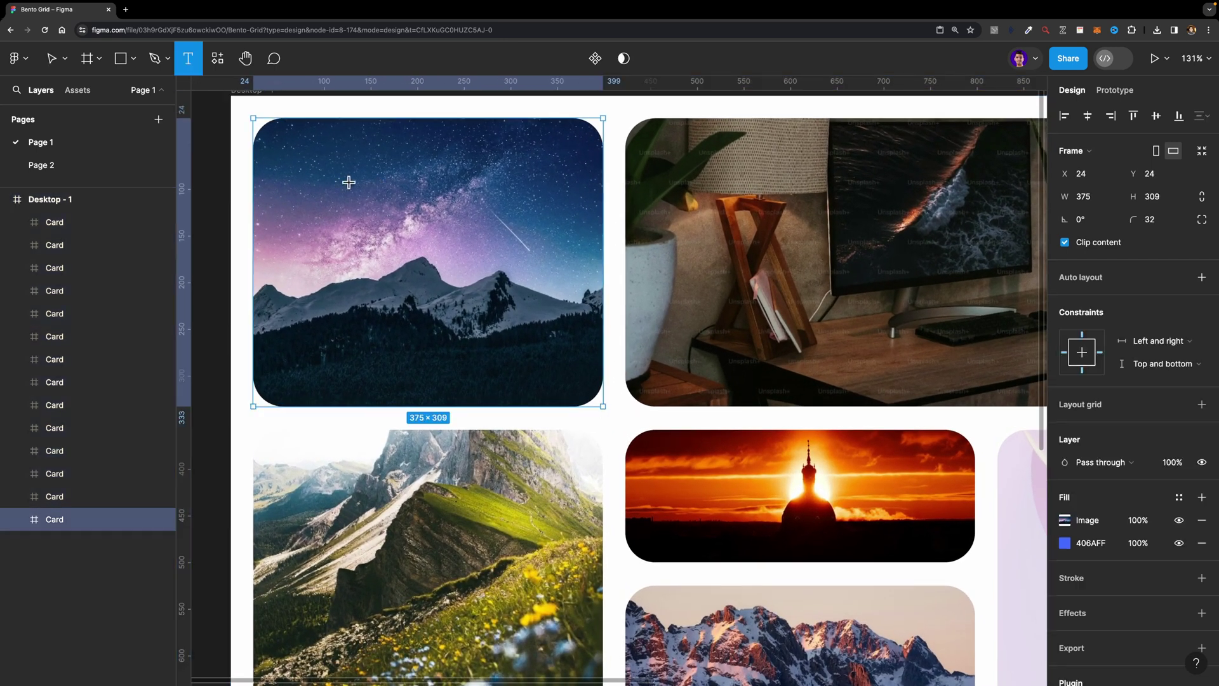
left_click(324, 157)
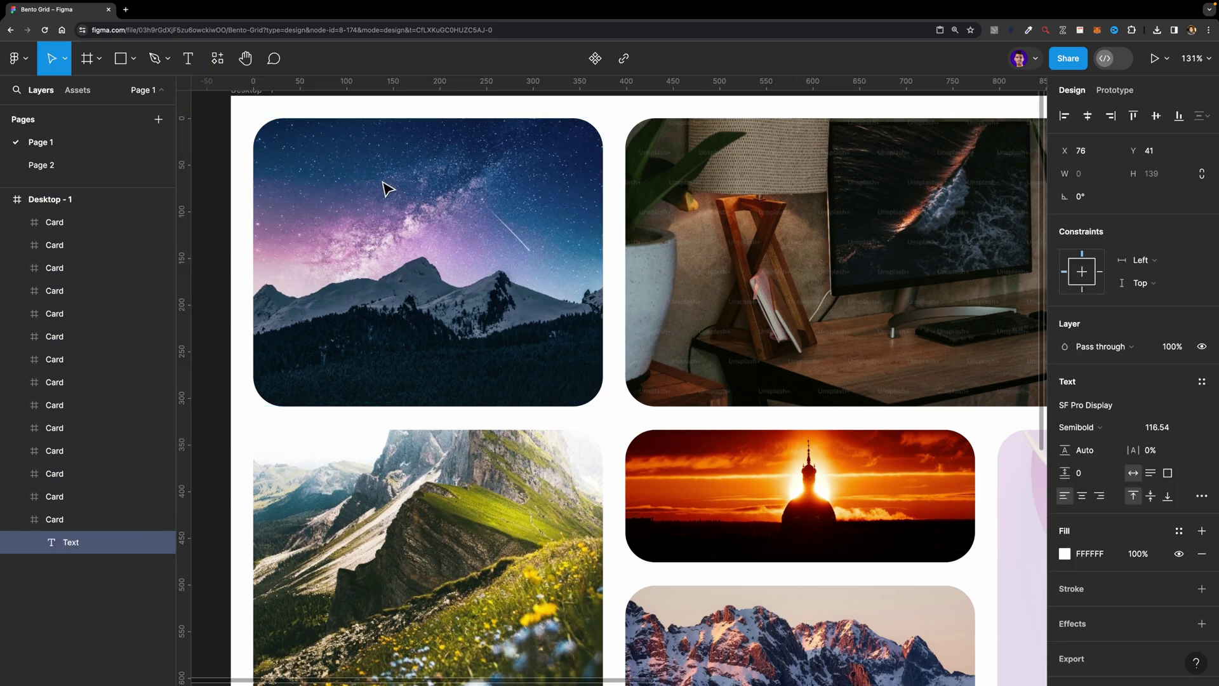
left_click(1167, 427)
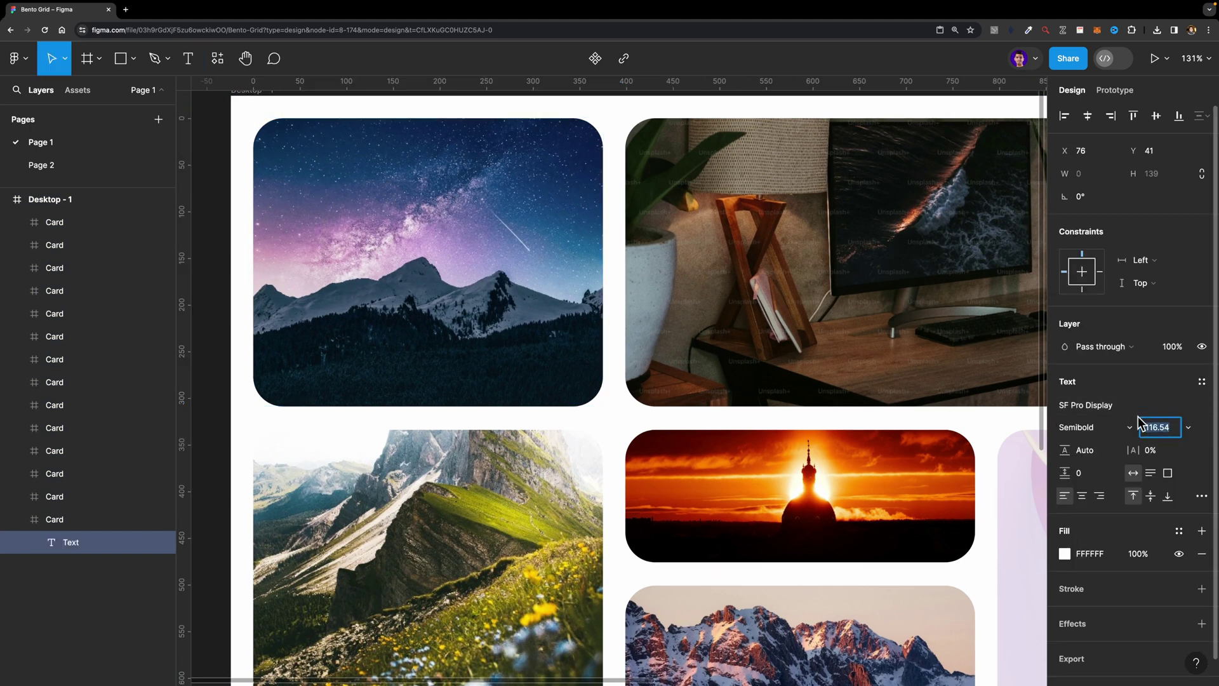
type("36")
key("Return")
type("Title")
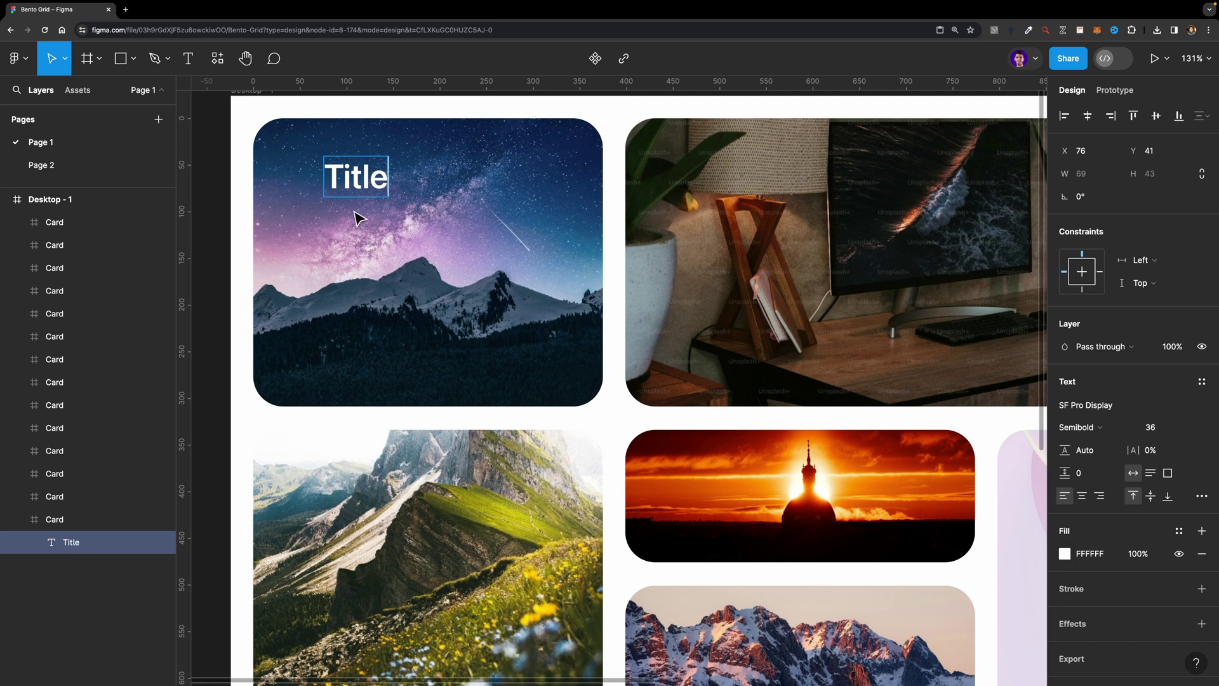
key("Escape")
left_click_drag(378, 197, 356, 202)
Step: Duplicate the title text, place the copy directly beneath at Y 89 and change its wording to "Description"
key("super+d")
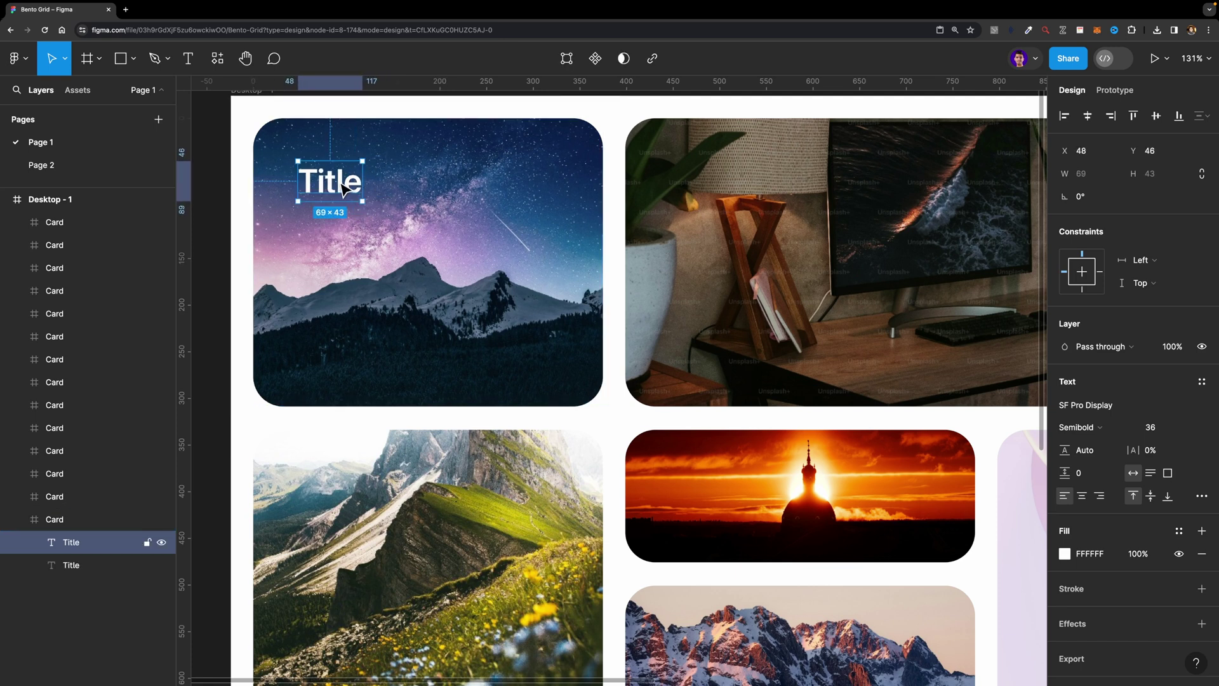
left_click_drag(343, 184, 343, 224)
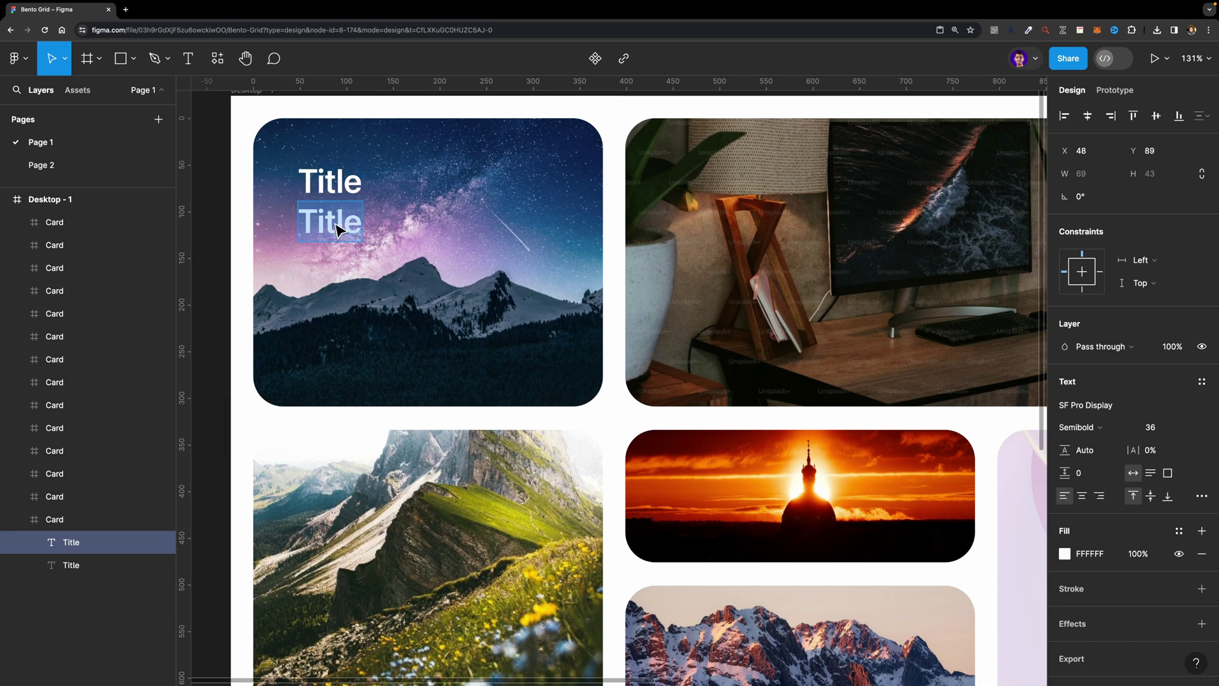
type("Description")
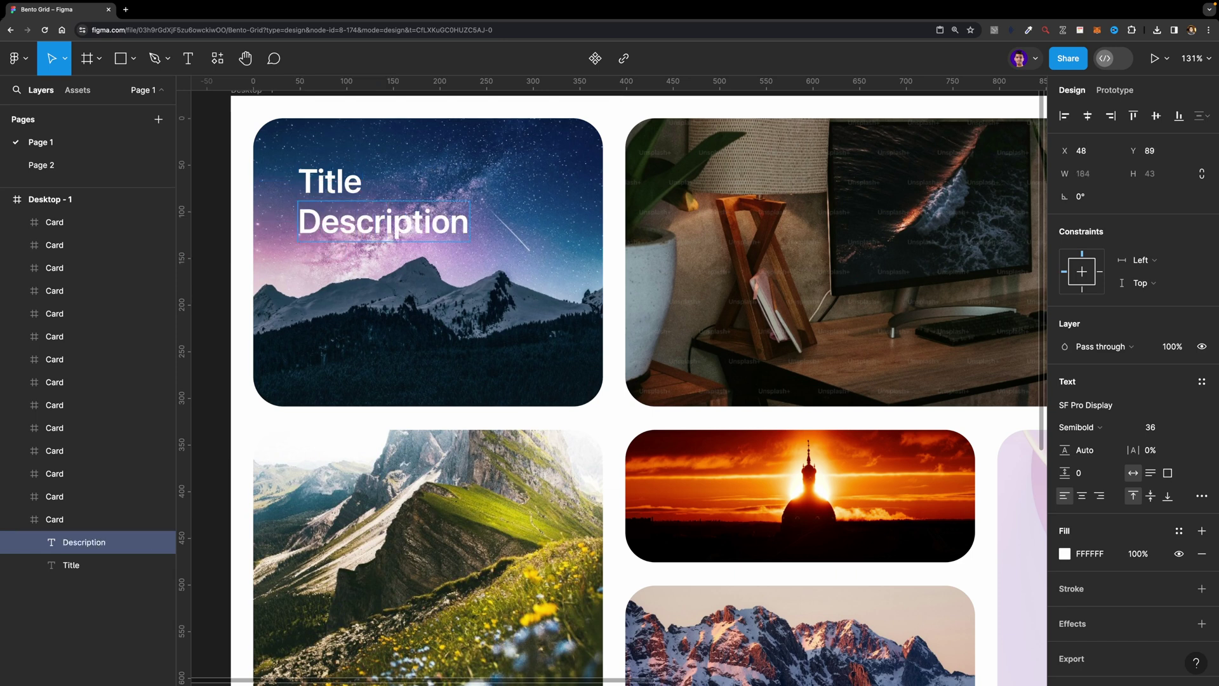
Step: Set the "Description" text to Medium weight at size 24
key("Escape")
left_click(1095, 431)
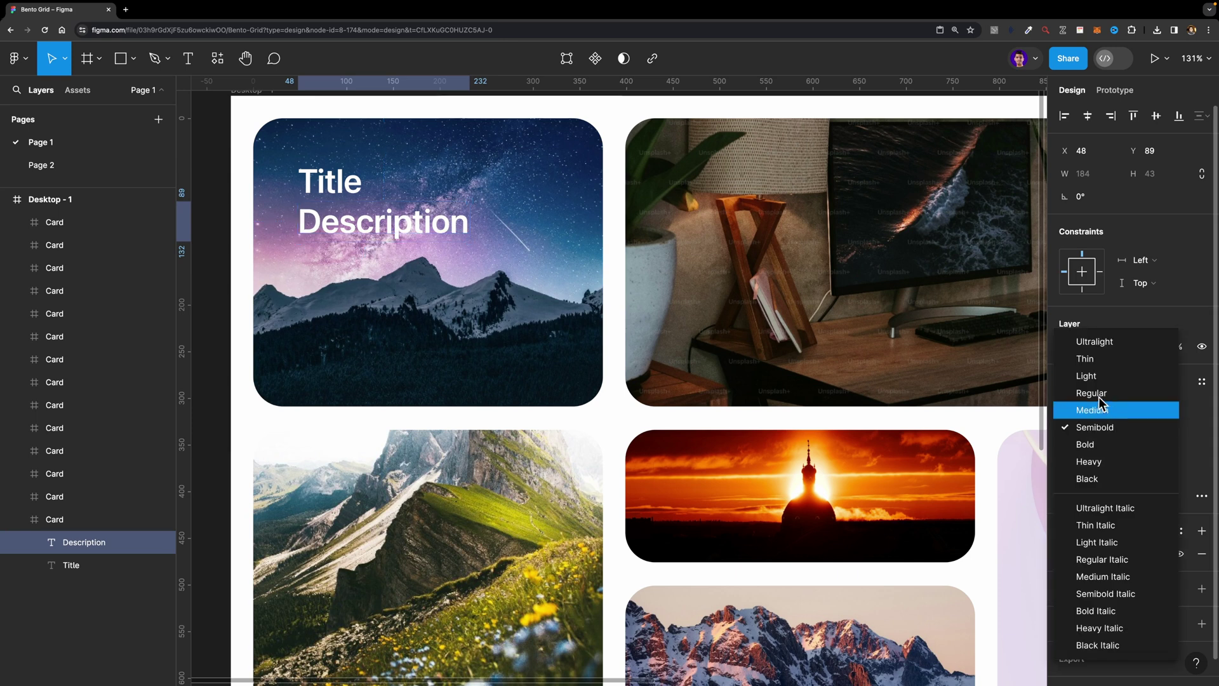
left_click(1098, 409)
left_click(1155, 430)
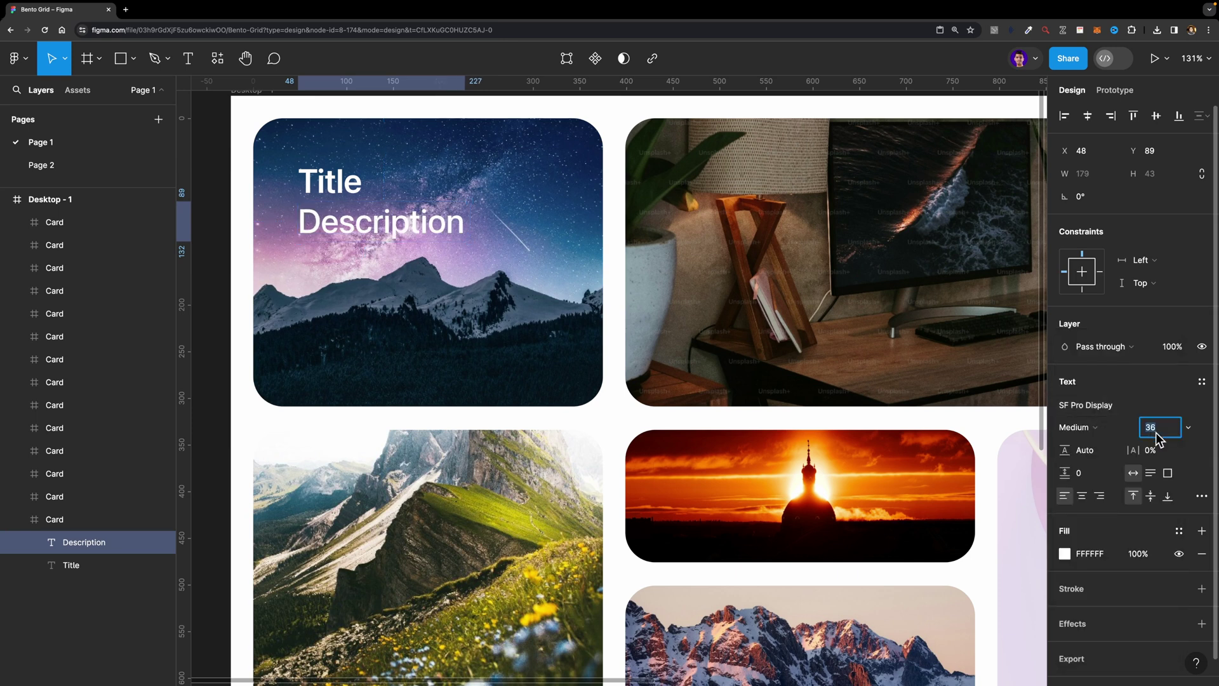
type("24")
key("Return")
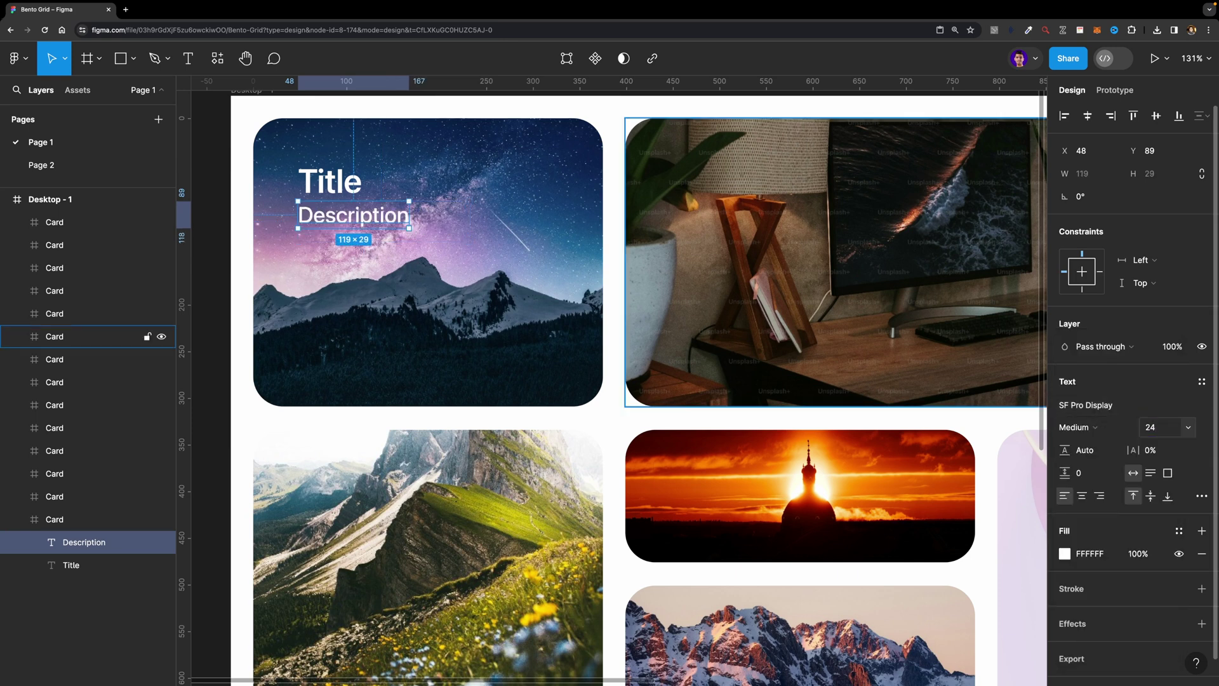
Step: Wrap the title and description texts together in an auto layout frame and rename it "Text"
left_click(343, 190, "shift")
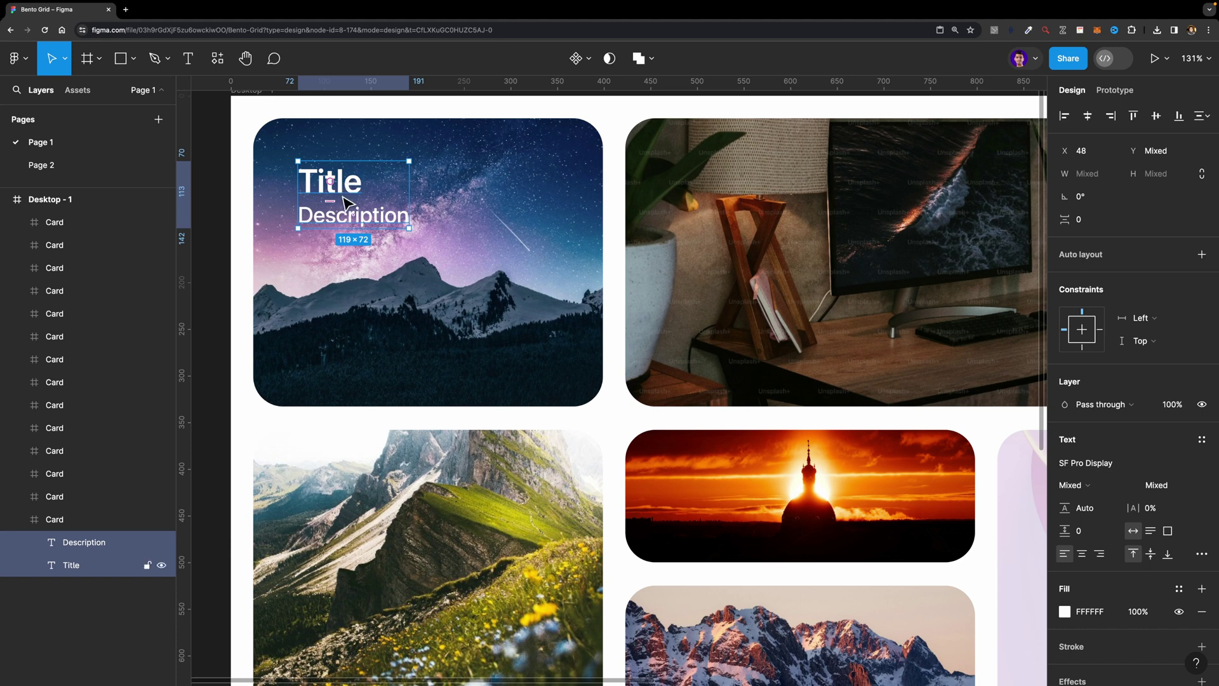
key("shift+a")
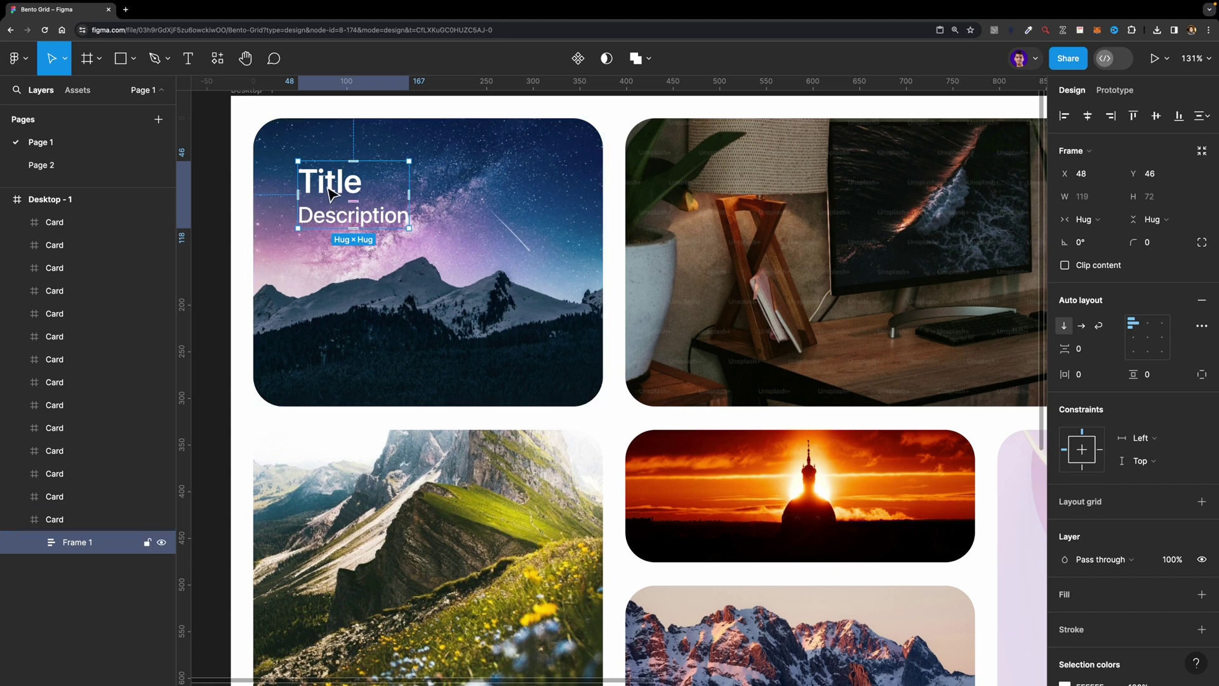
double_click(77, 542)
type("Text")
key("Return")
Step: Apply auto layout to the first top-row card and show the Desktop - 1 frame's row and column layout grids
left_click(451, 185)
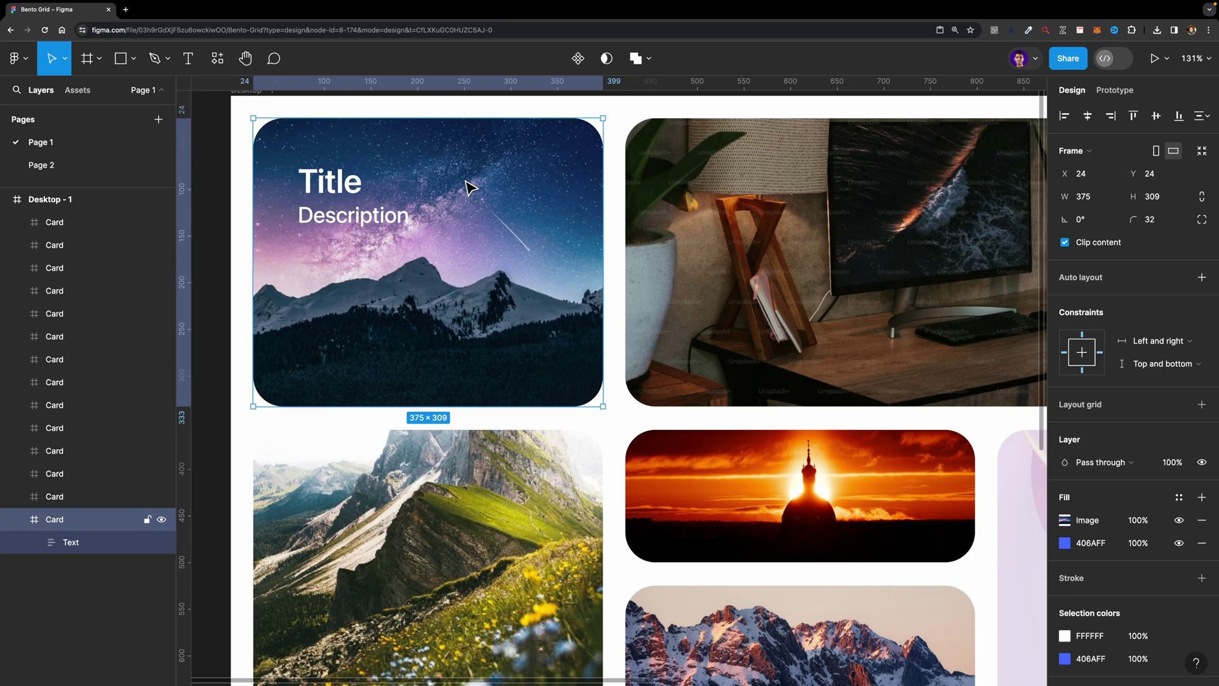
key("shift+a")
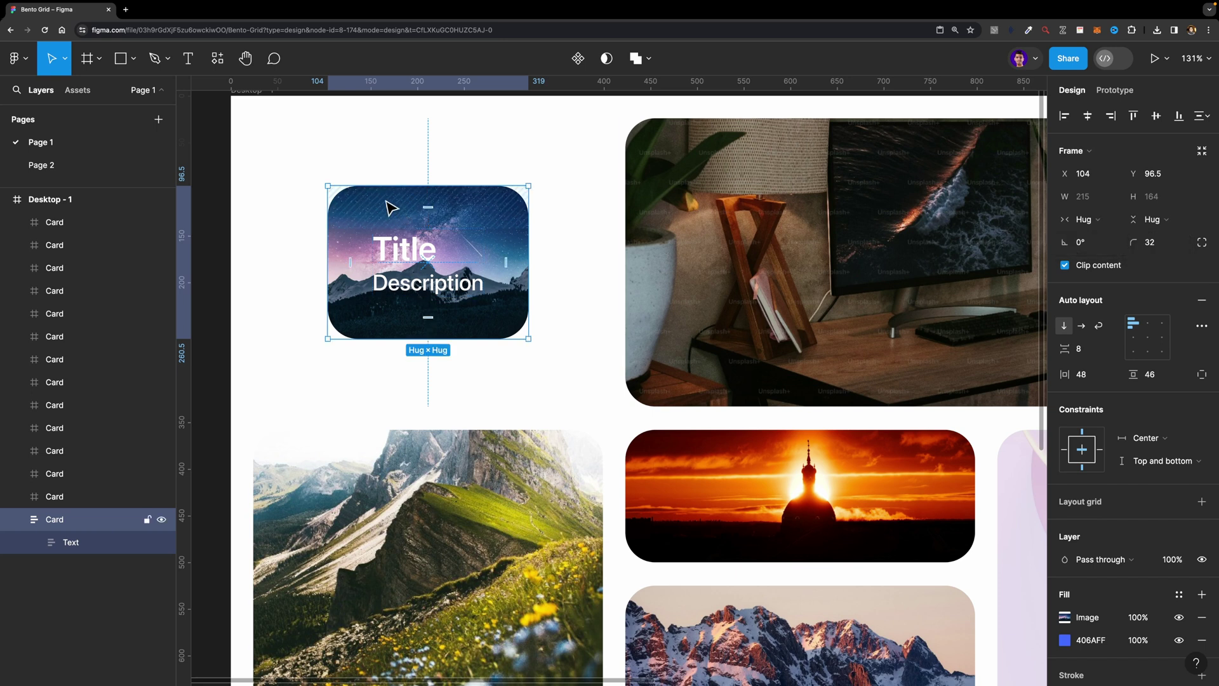
scroll(406, 222, "down", 3)
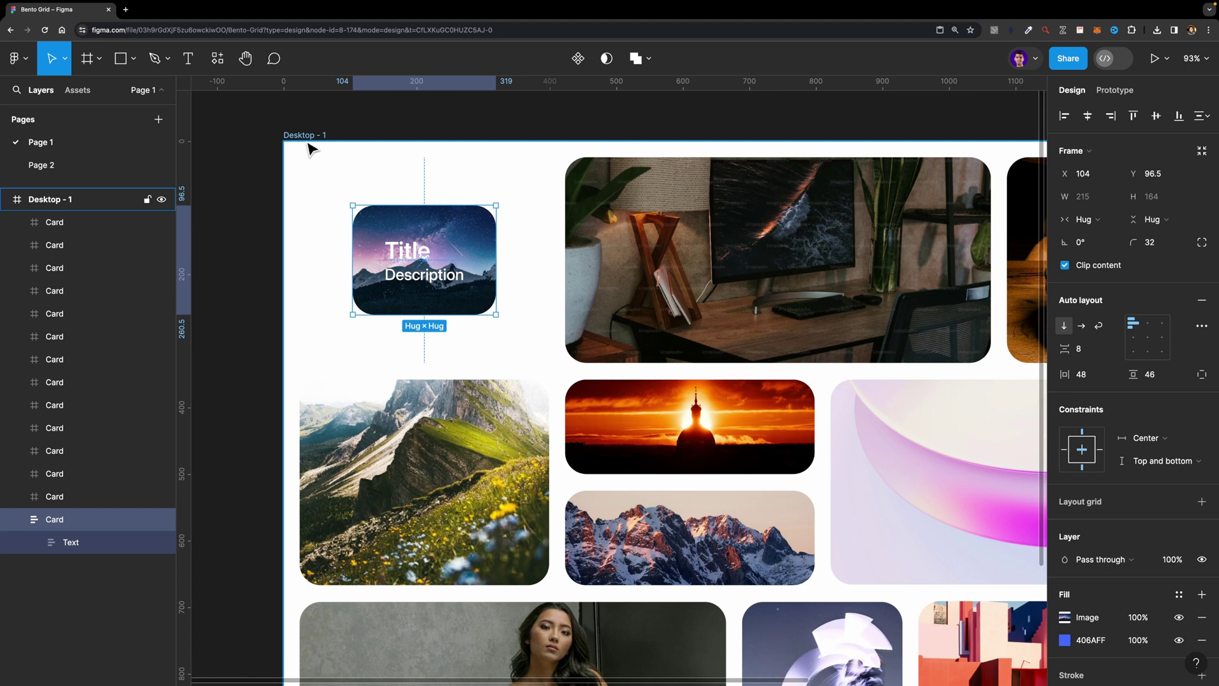
left_click(299, 135)
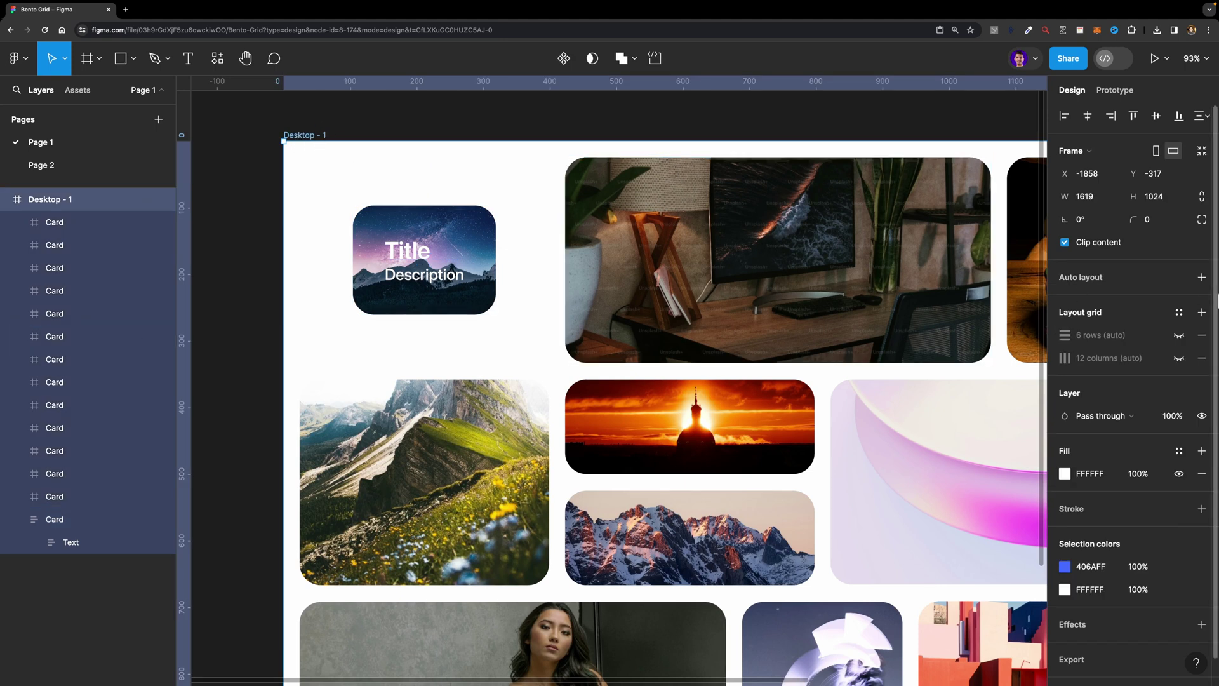
left_click(1179, 359)
left_click(1179, 335)
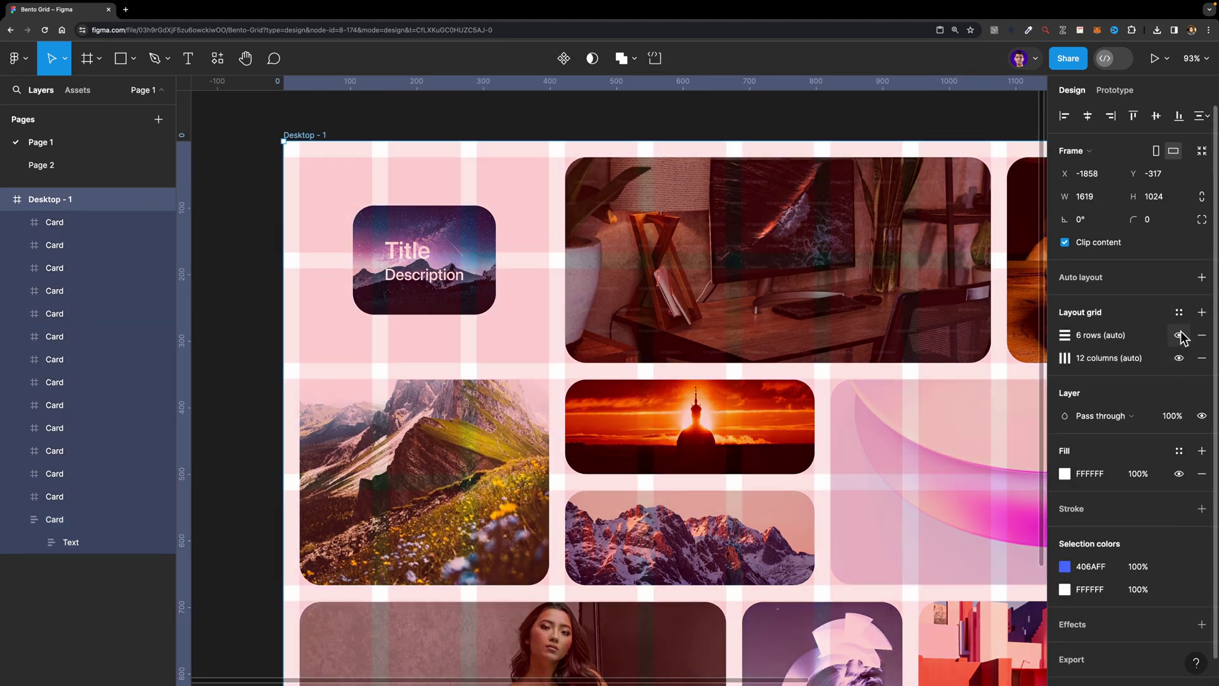
Step: Move the first card to X 24, Y 27, resize it to 375 × 306, and hide both layout grids
left_click(394, 238)
left_click_drag(456, 243, 403, 198)
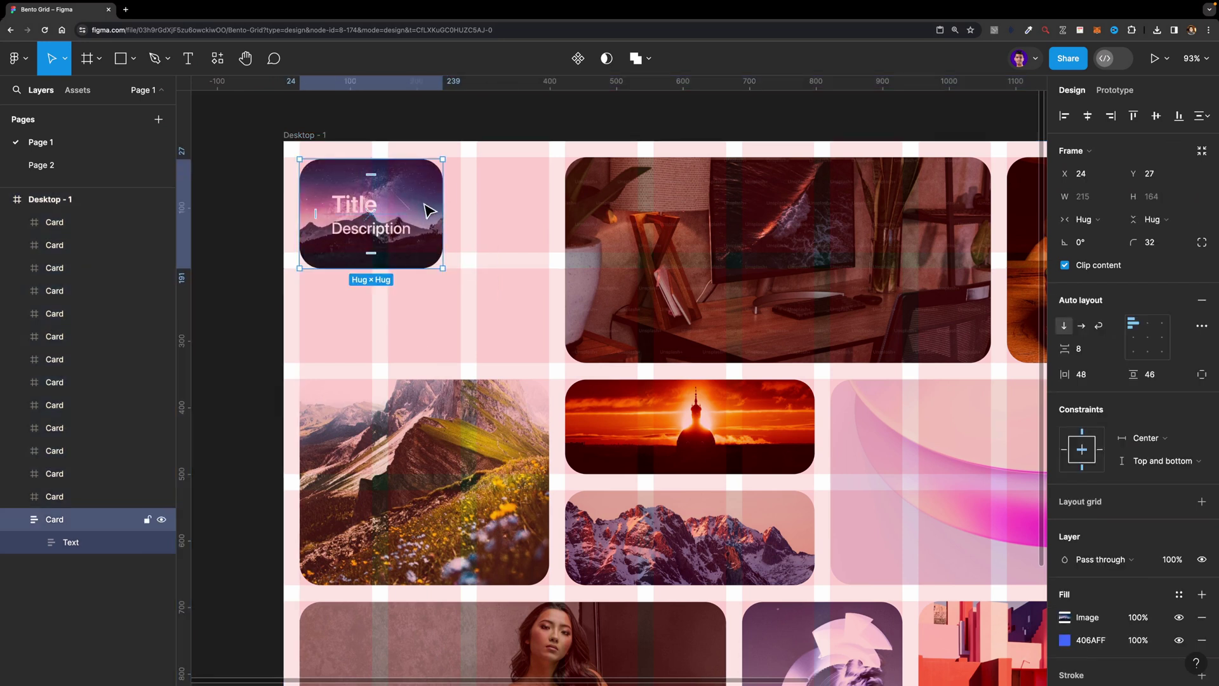
left_click_drag(442, 269, 549, 365)
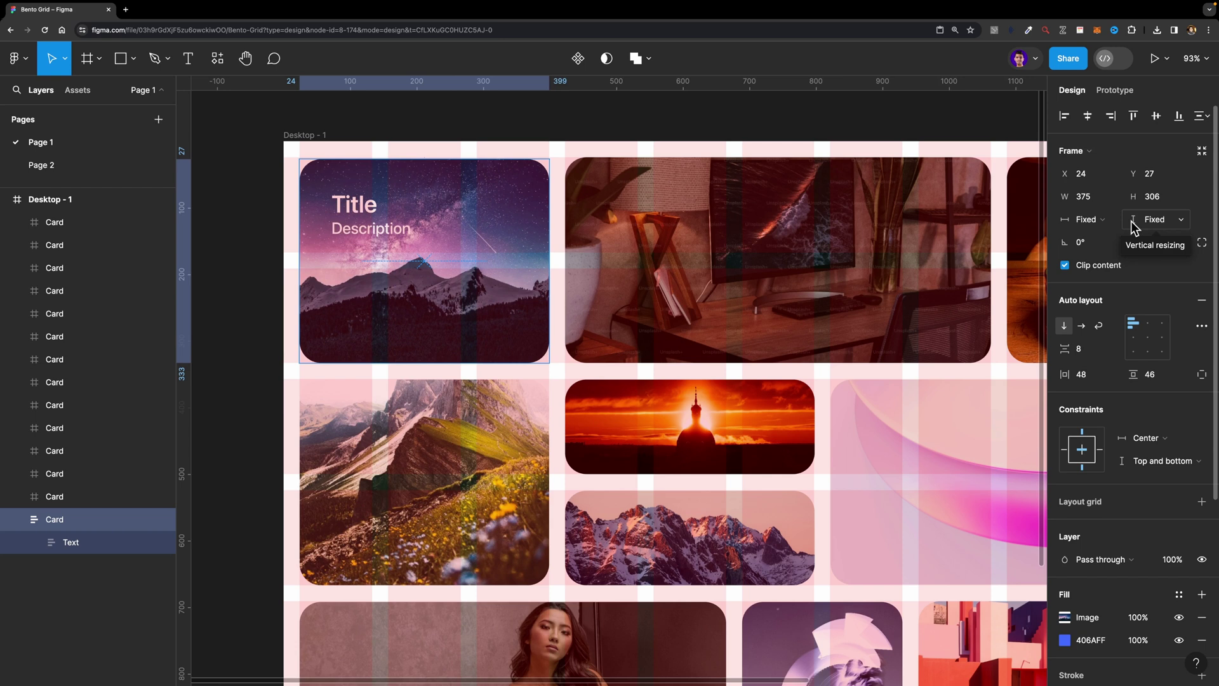
left_click(307, 134)
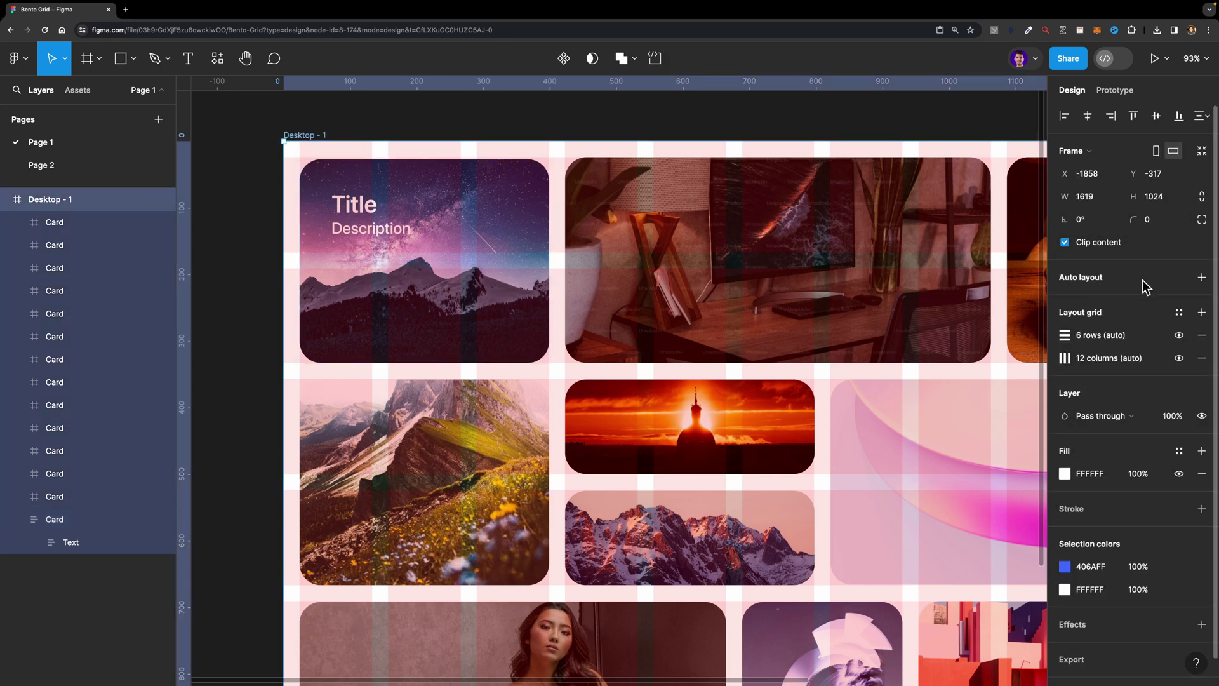
left_click(1179, 335)
left_click(1180, 357)
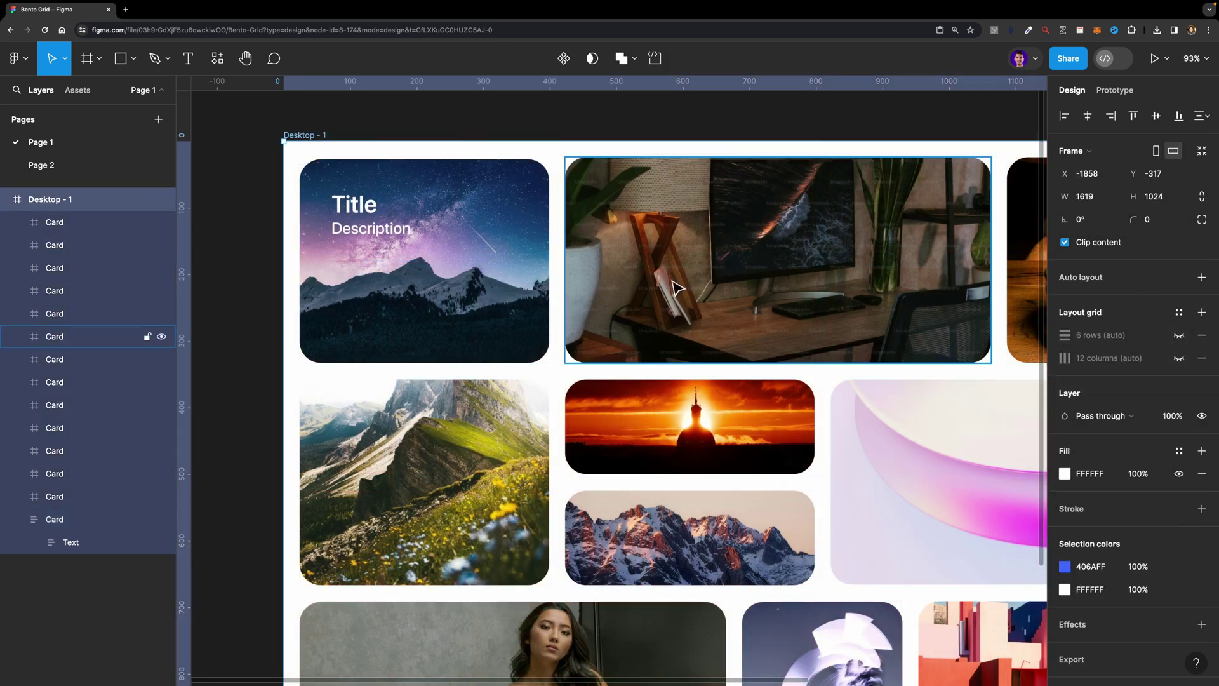
Step: Set the horizontal resizing of the first card's Text frame to Fill container
scroll(396, 254, "up", 2)
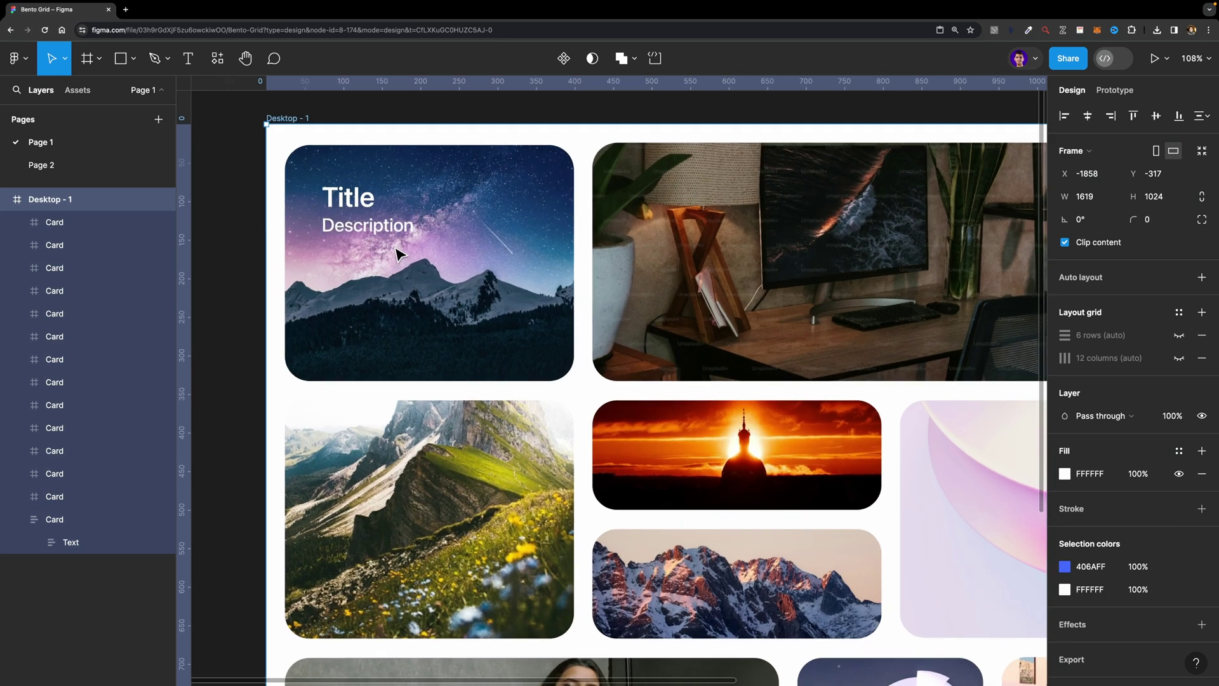
left_click(360, 205)
left_click(353, 222)
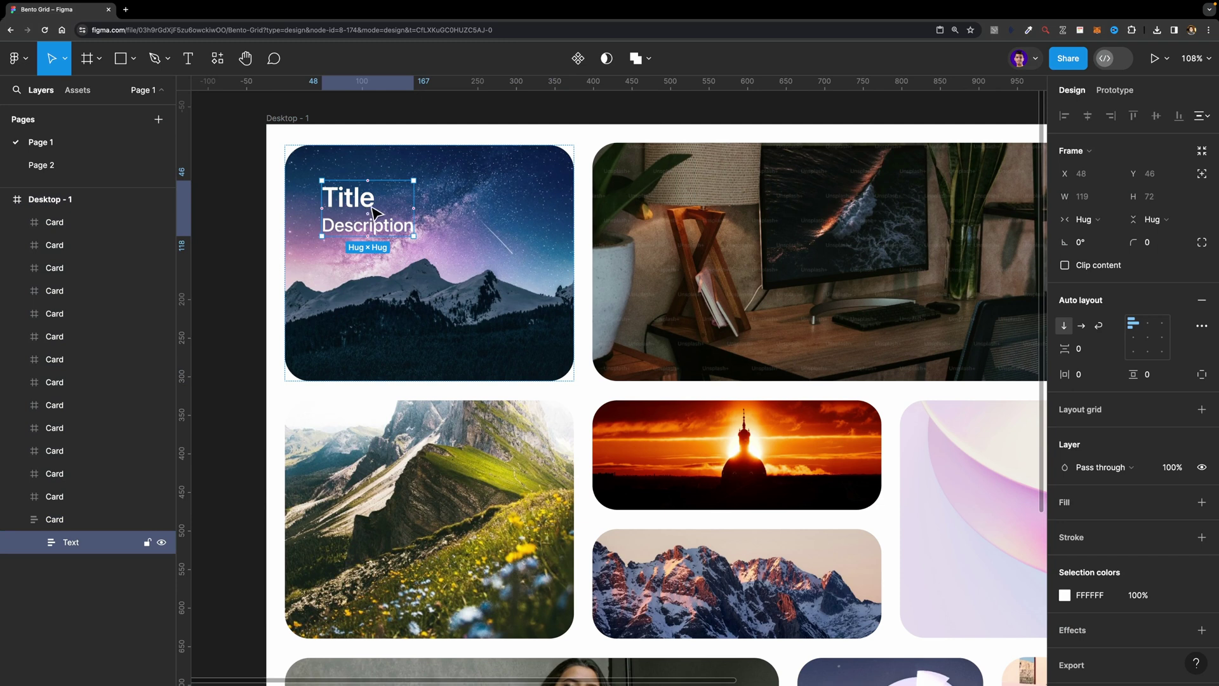
left_click(1085, 219)
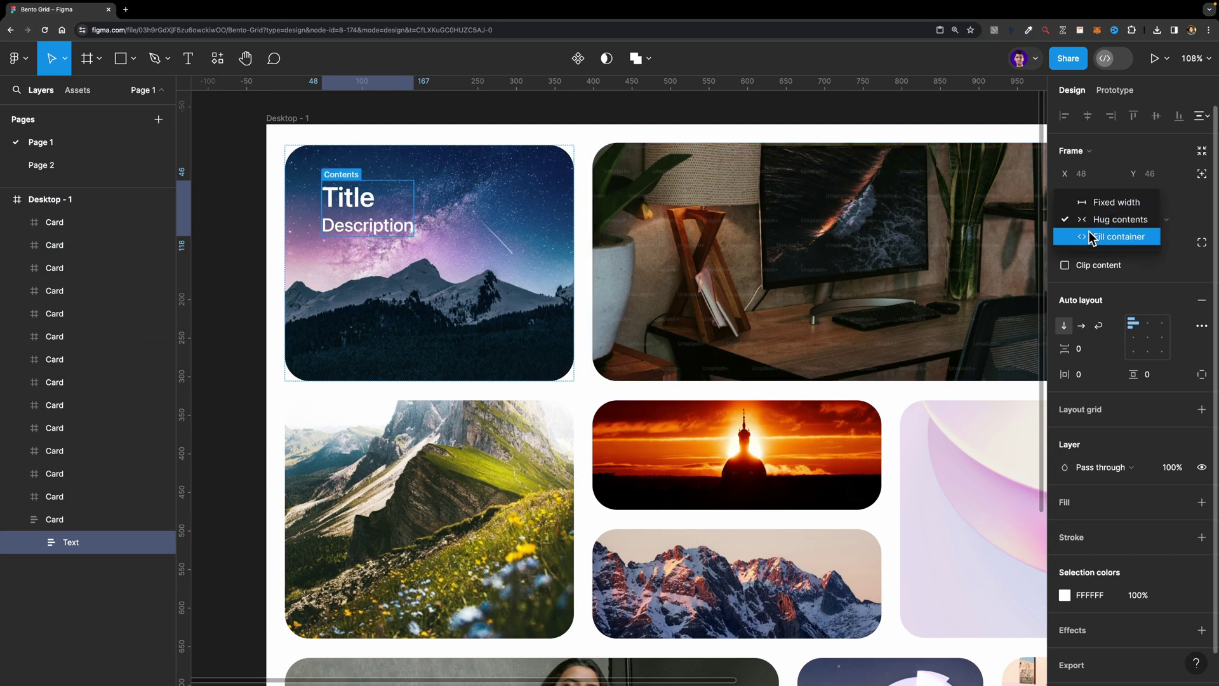
left_click(1091, 235)
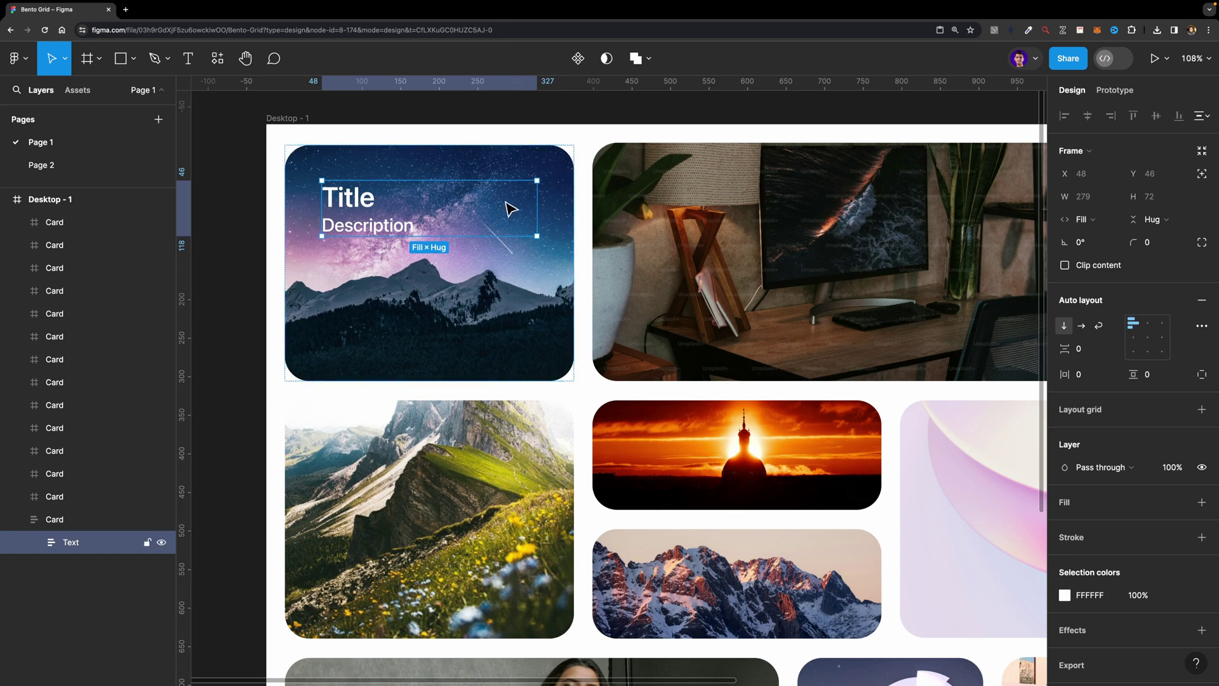
Step: Set the first card's vertical padding to 48 to match its horizontal padding
left_click(550, 182)
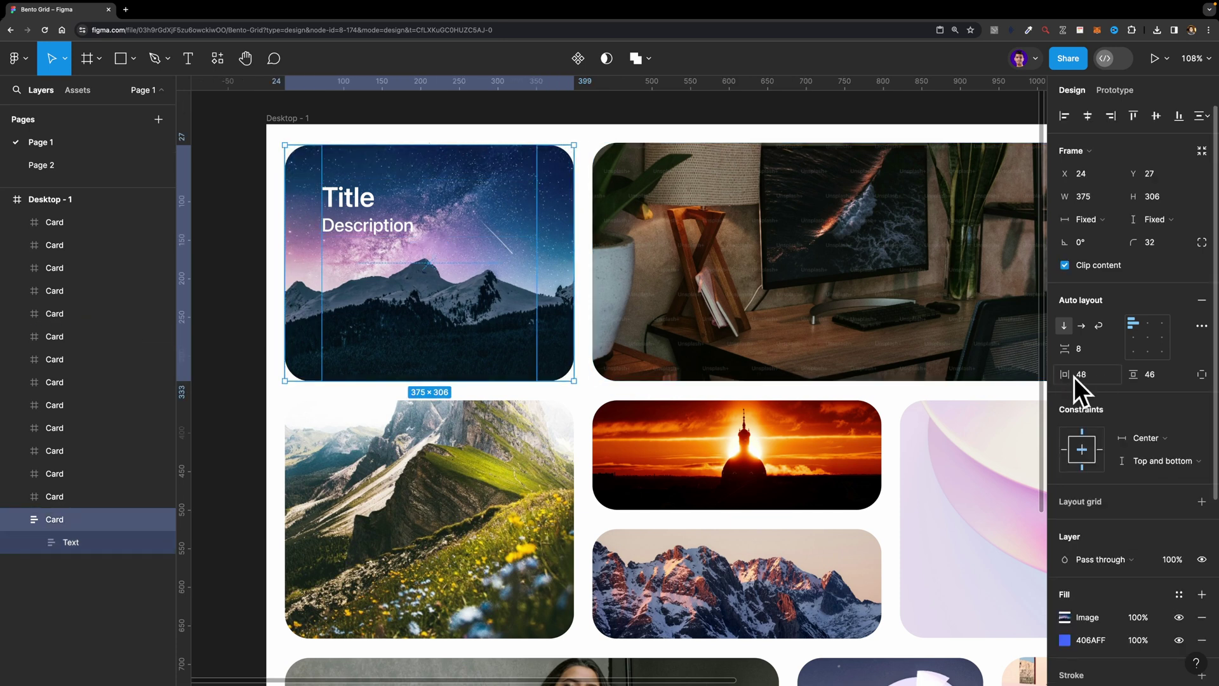
left_click(1107, 377)
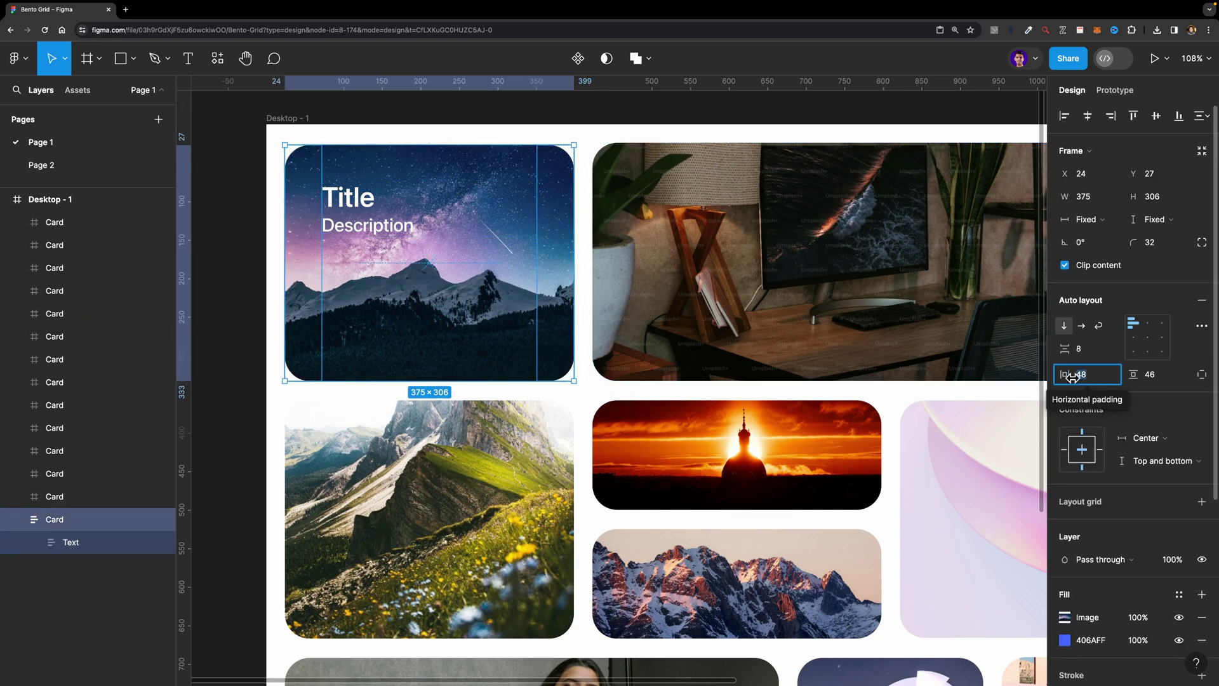
left_click(1167, 377)
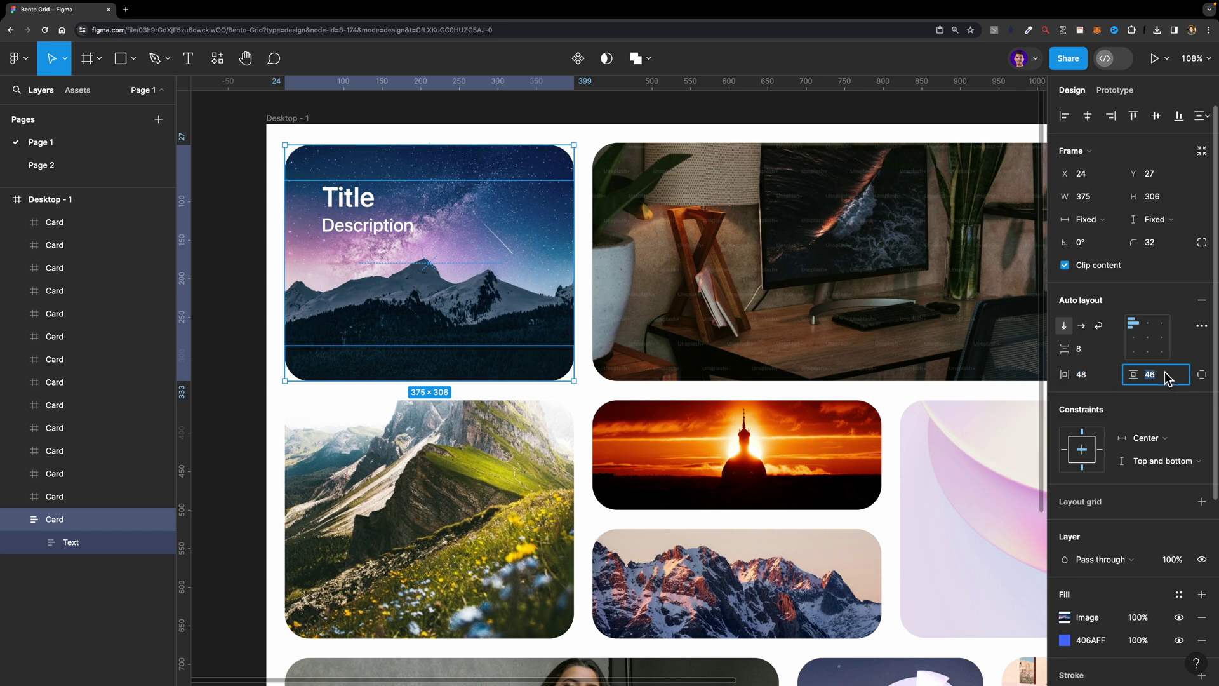
Step: Try Fill container width on the title and description texts, and switch them back to Hug contents
left_click(356, 210)
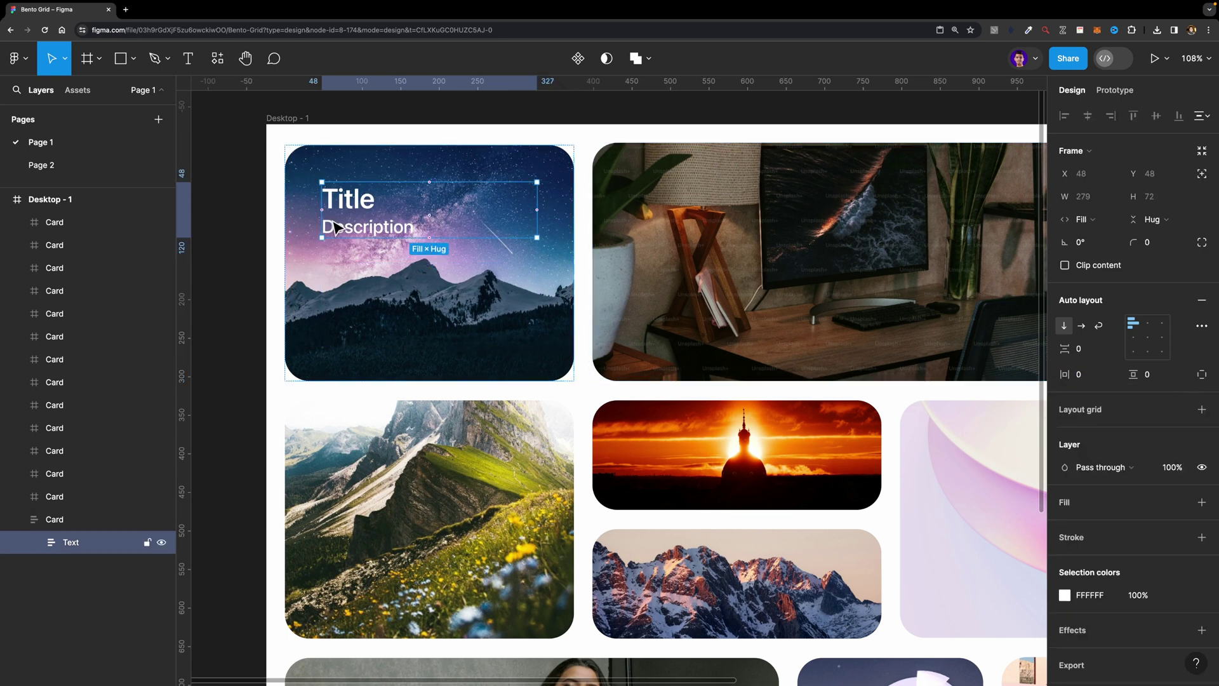
key("Return")
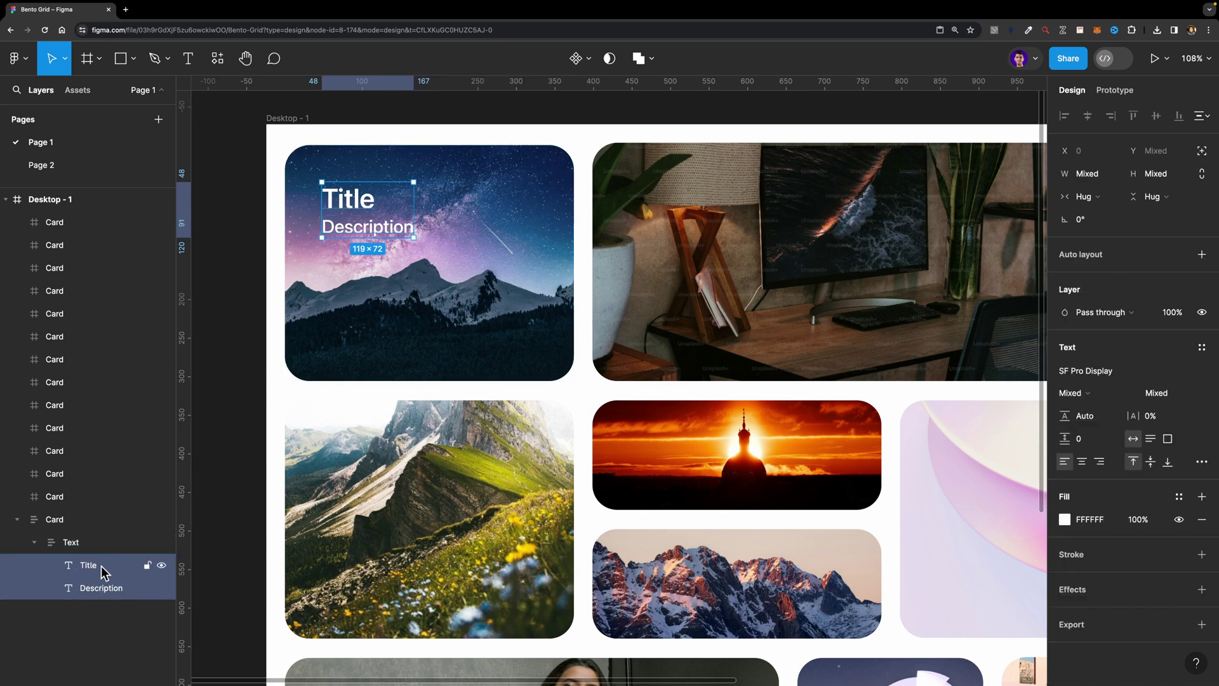
left_click(1092, 196)
left_click(1092, 216)
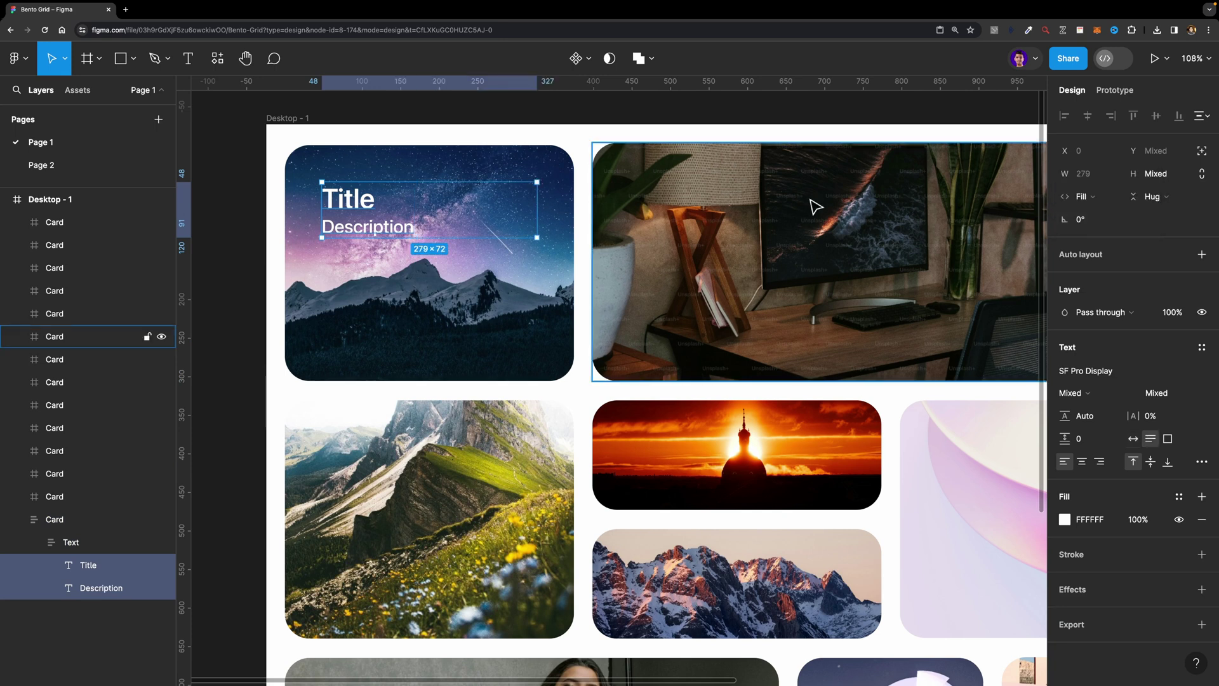
left_click(1082, 196)
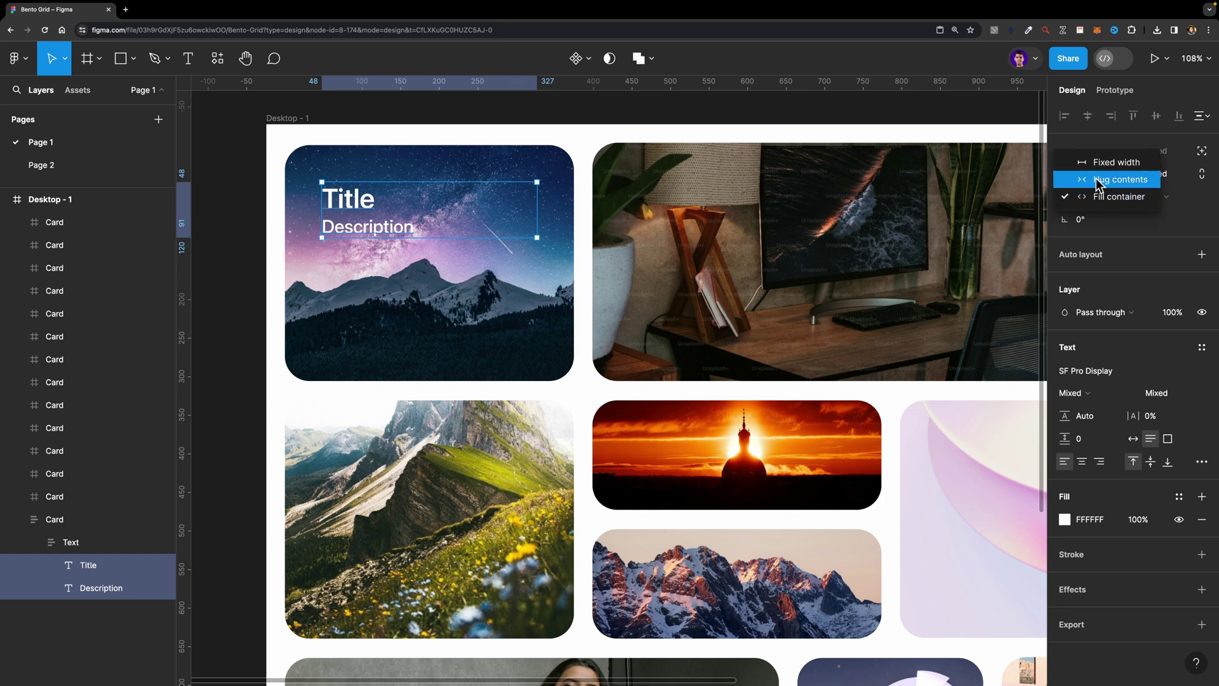
left_click(1098, 181)
key("Escape")
key("Escape")
key("Escape")
key("Escape")
Step: Try narrowing the Desktop - 1 frame to 1506 × 1024 to test the cards' resizing, and undo it
left_click(313, 117)
key("shift+2")
left_click_drag(995, 210, 926, 210)
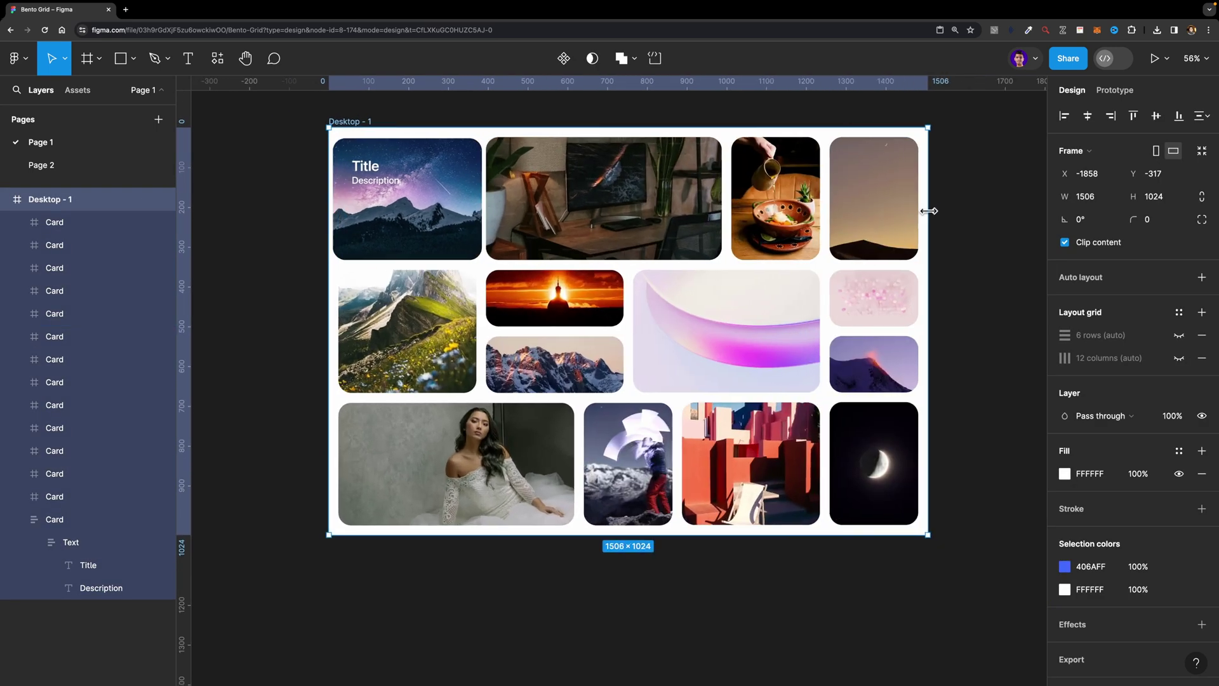
key("ctrl+z")
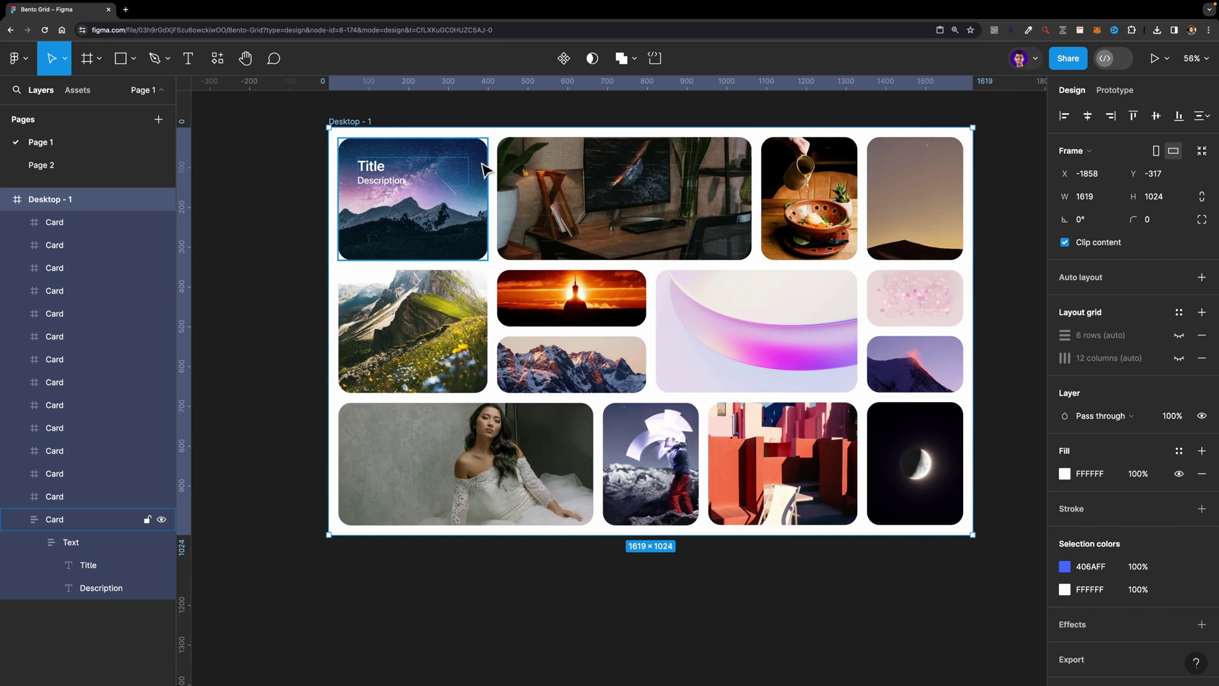
Step: Set the first card's horizontal constraint to Left and right
left_click(484, 170)
scroll(437, 185, "up", 1)
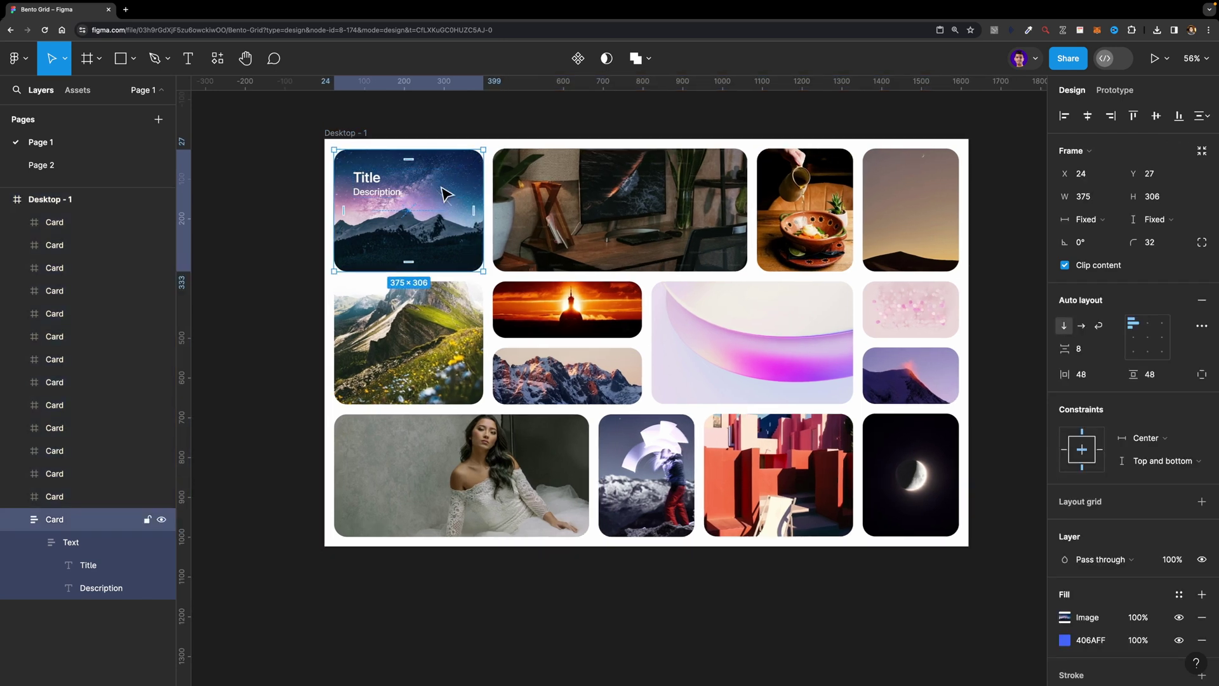
left_click(1154, 445)
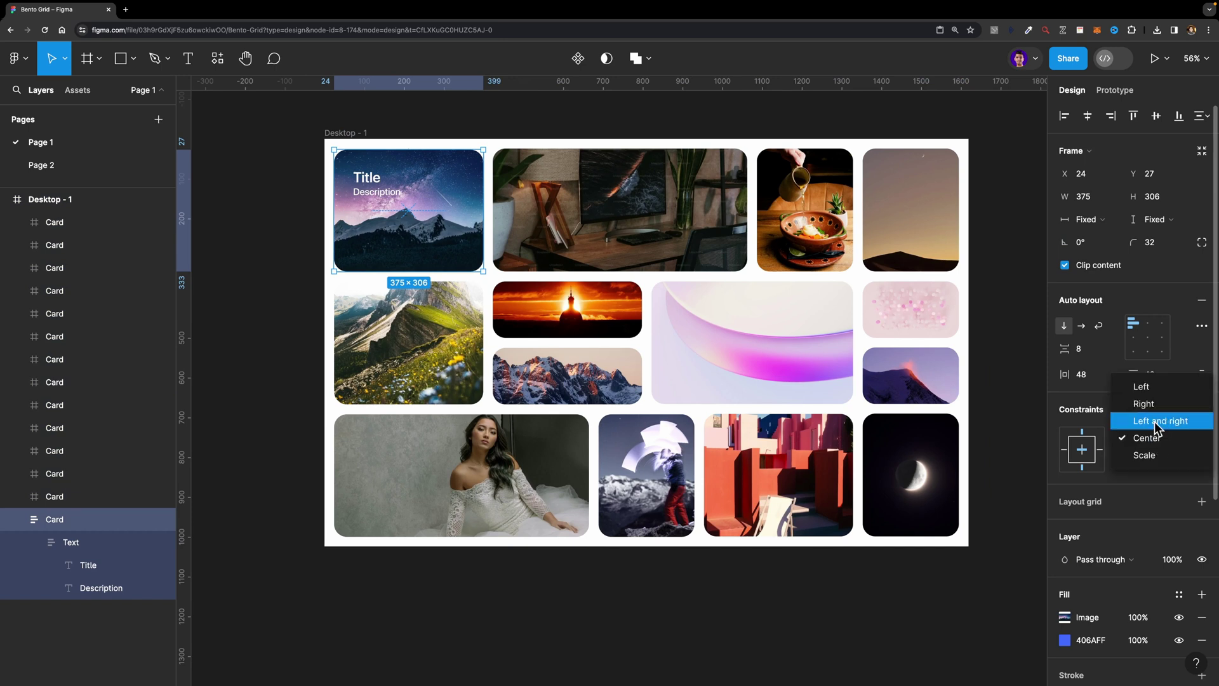
left_click(1153, 422)
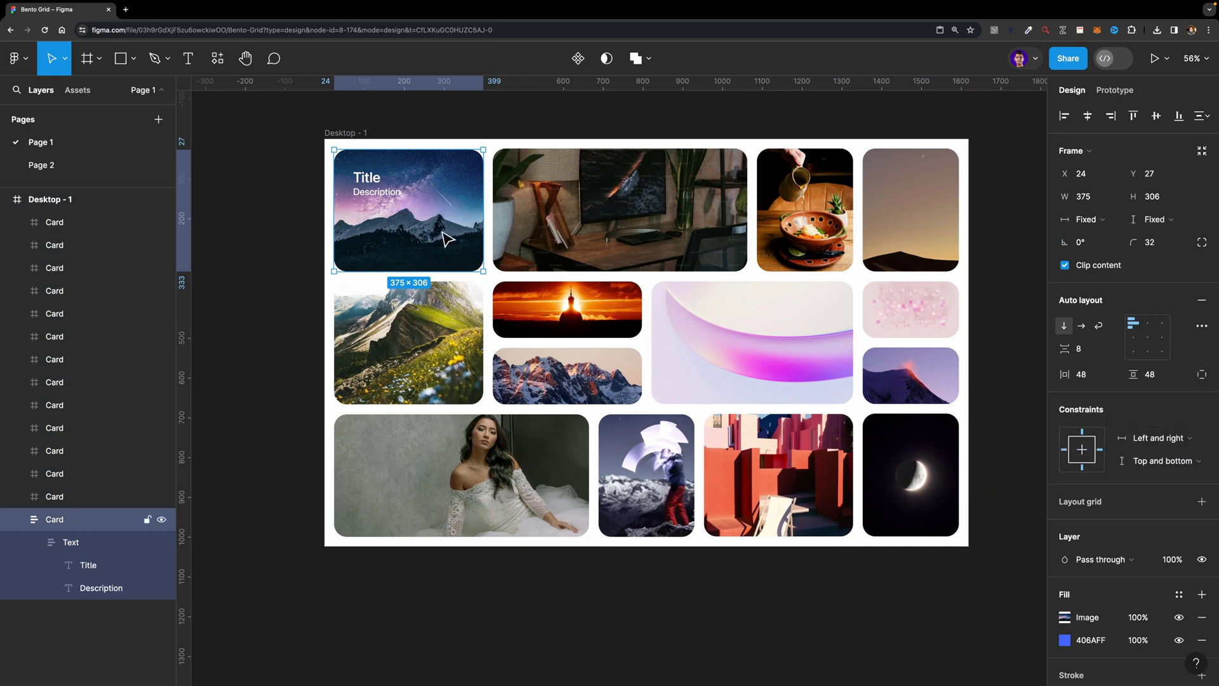
Step: Test the card constraints by narrowing the Desktop - 1 frame to 892 × 1024, and undo the resize
left_click(966, 275)
left_click_drag(966, 275, 675, 280)
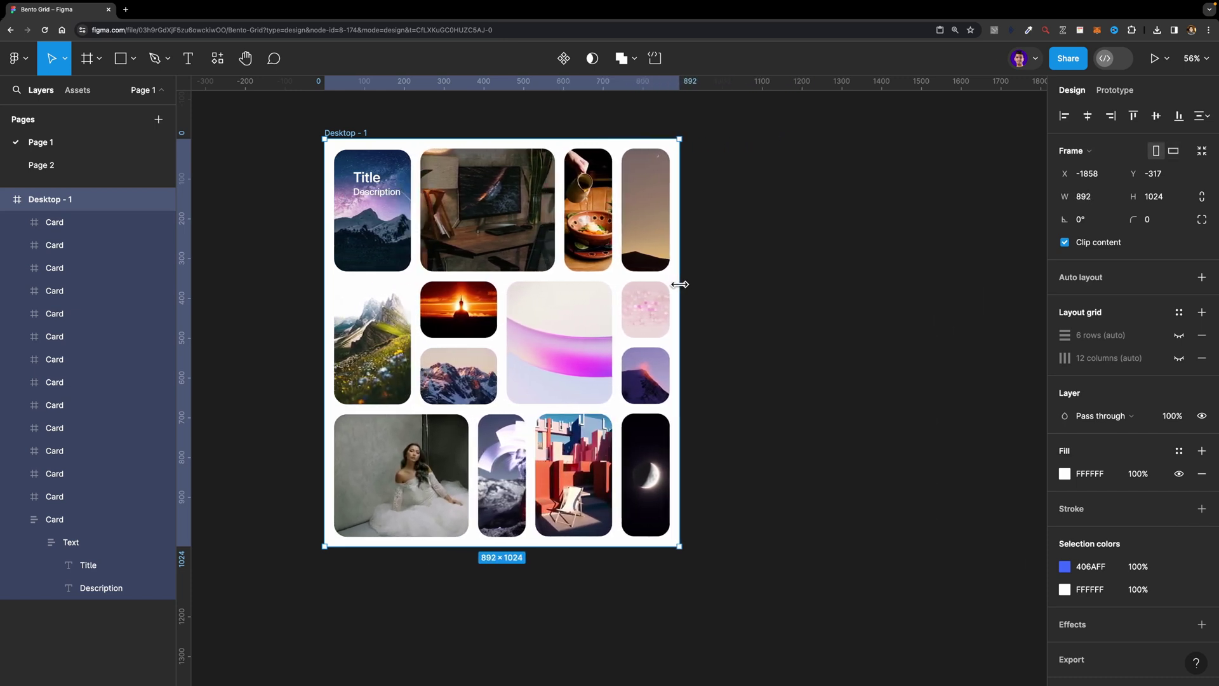
key("ctrl+z")
Step: Set the width of the first card's Title and Description texts to Fill container
scroll(407, 210, "up", 5)
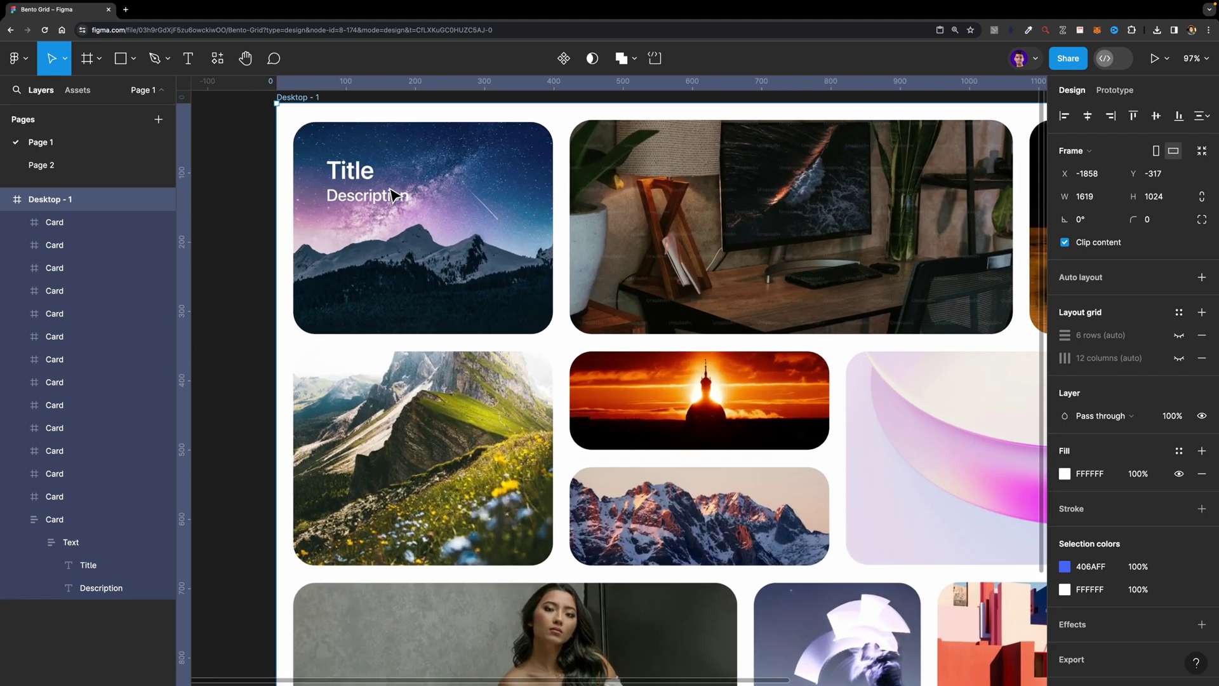
double_click(388, 203)
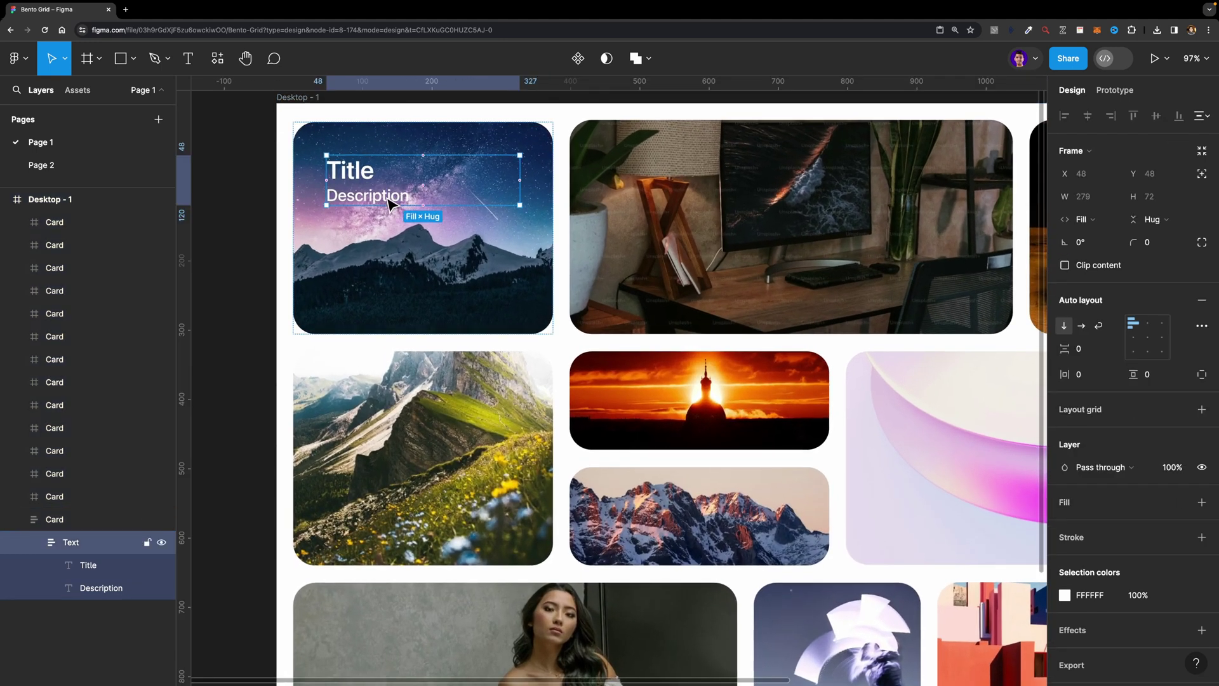
left_click(95, 564)
left_click(106, 588, "shift")
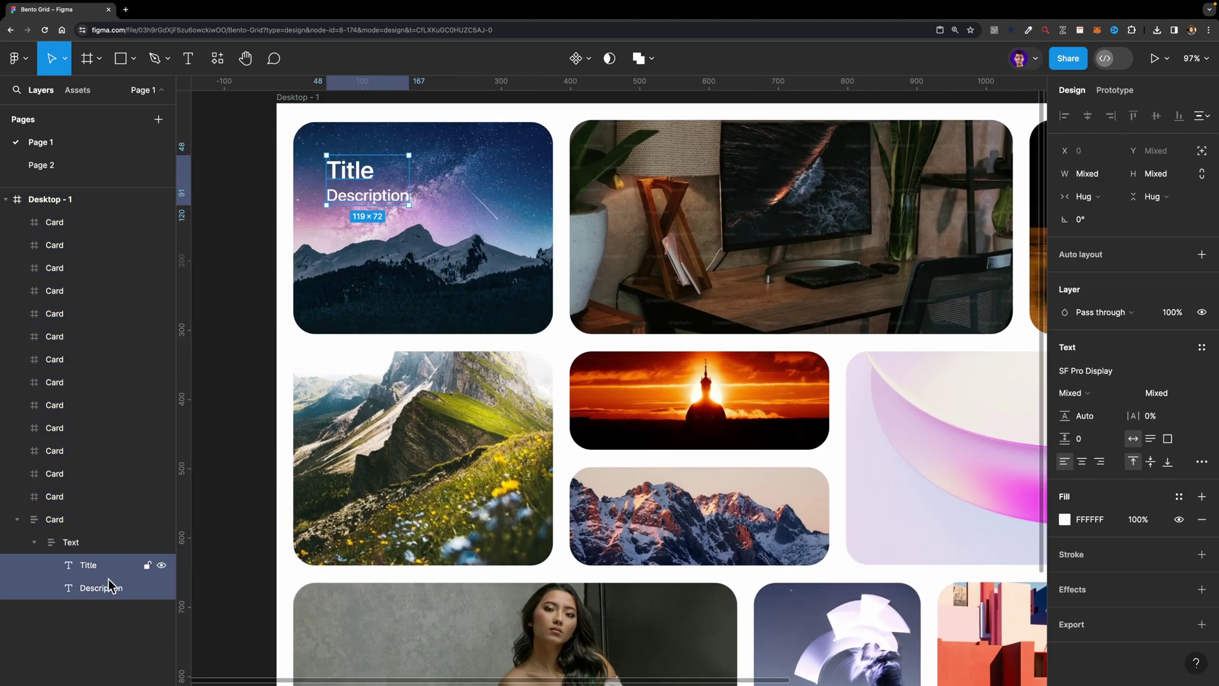
left_click(1101, 198)
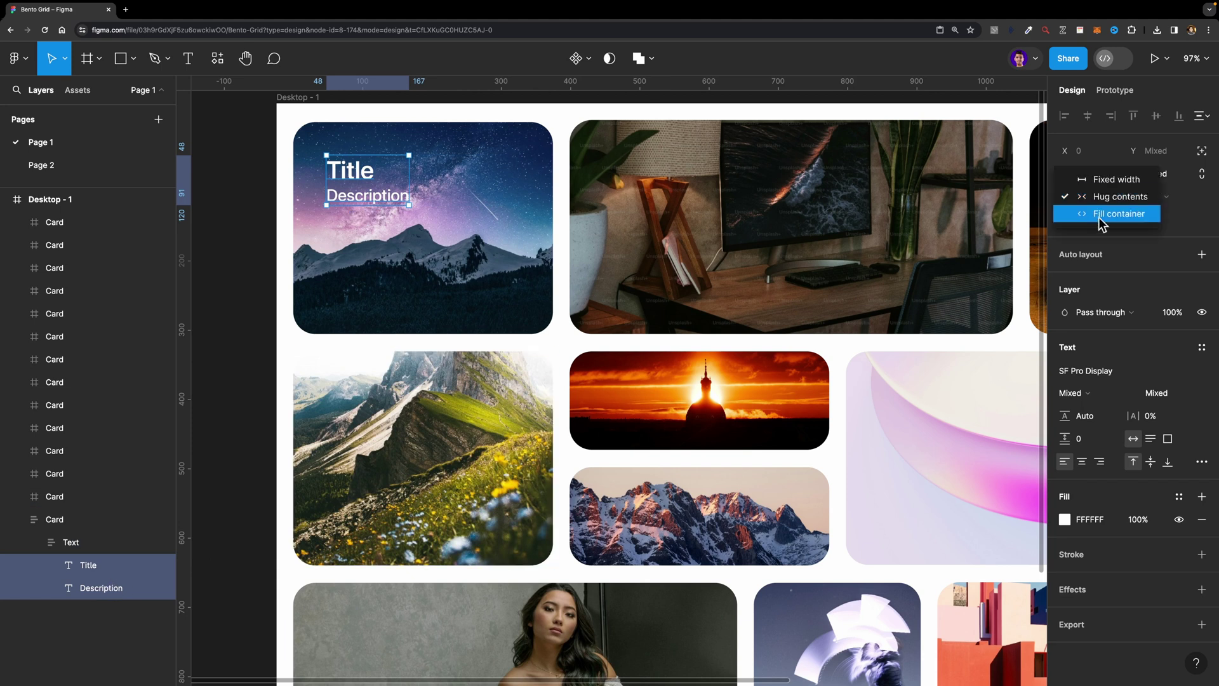
left_click(1100, 215)
Step: Test how the text responds by resizing the Desktop - 1 frame's width, and restore it to 1619 × 1024
key("shift+1")
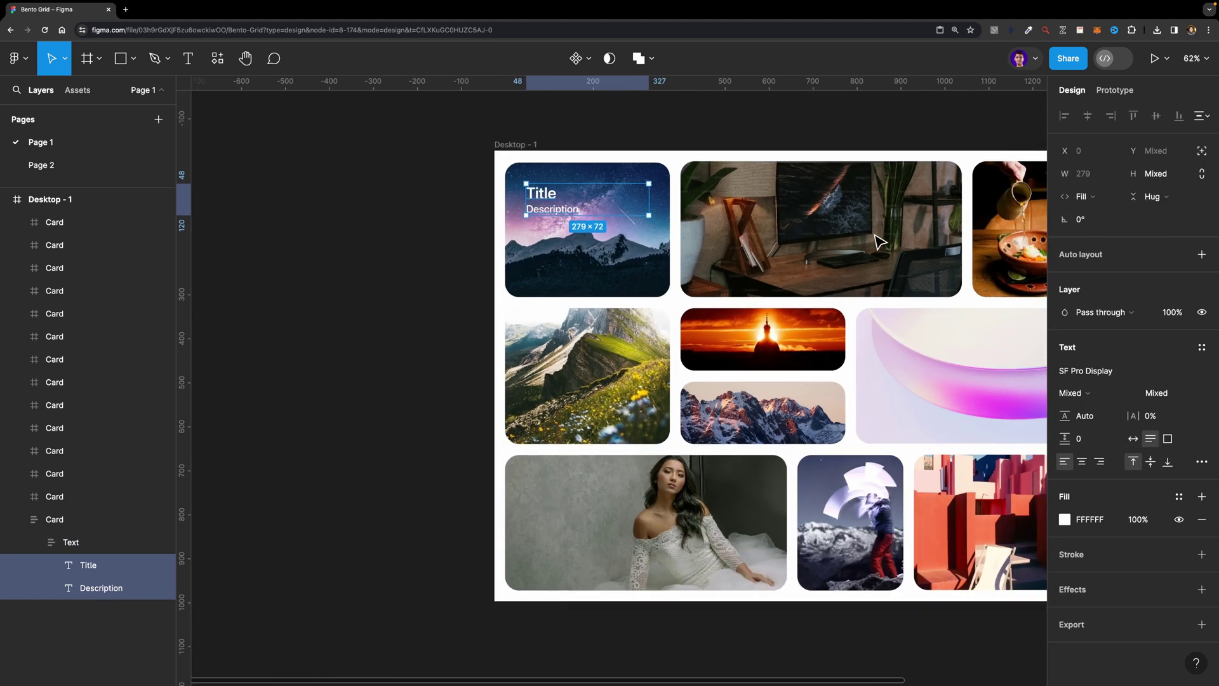
left_click(349, 146)
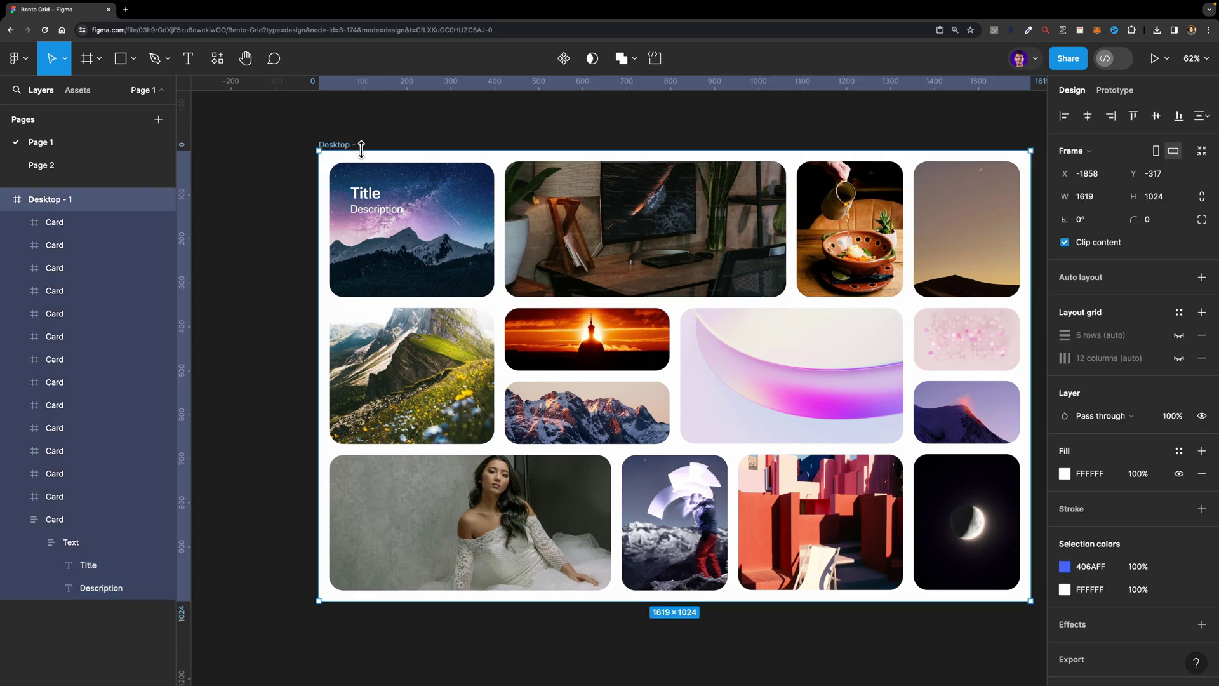
left_click_drag(980, 239, 1030, 241)
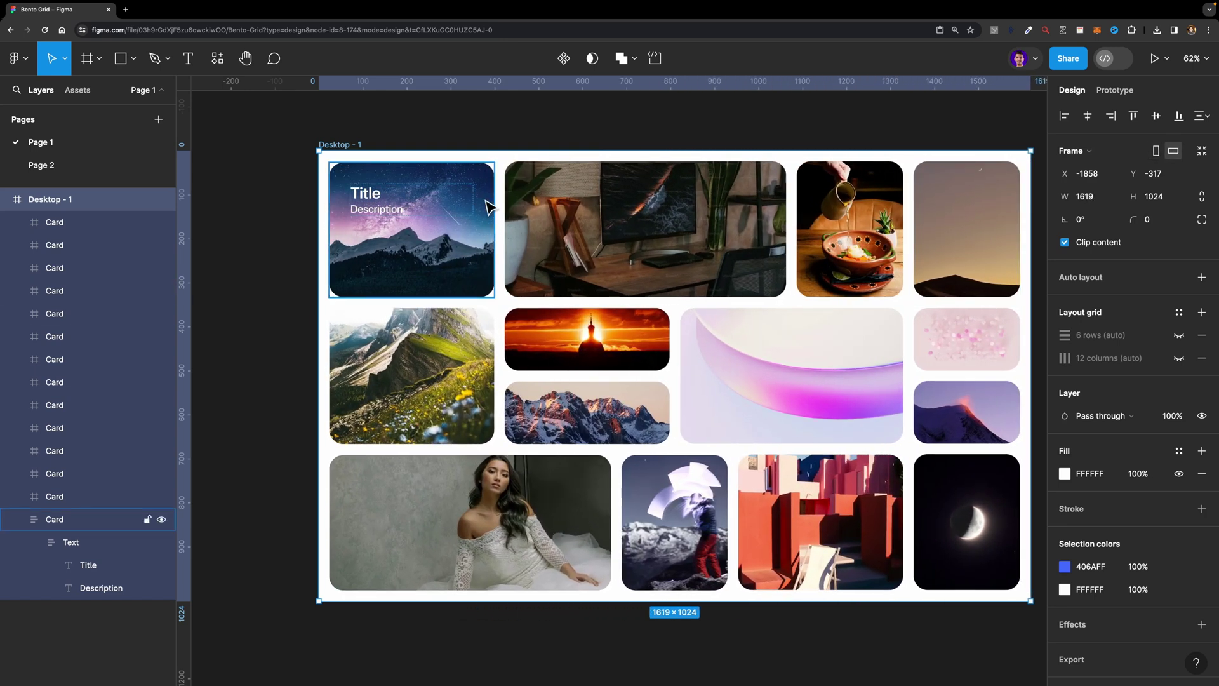
Step: Add a 000000 fill at 50% opacity over the image of the card holding the title and description
scroll(385, 200, "up", 2)
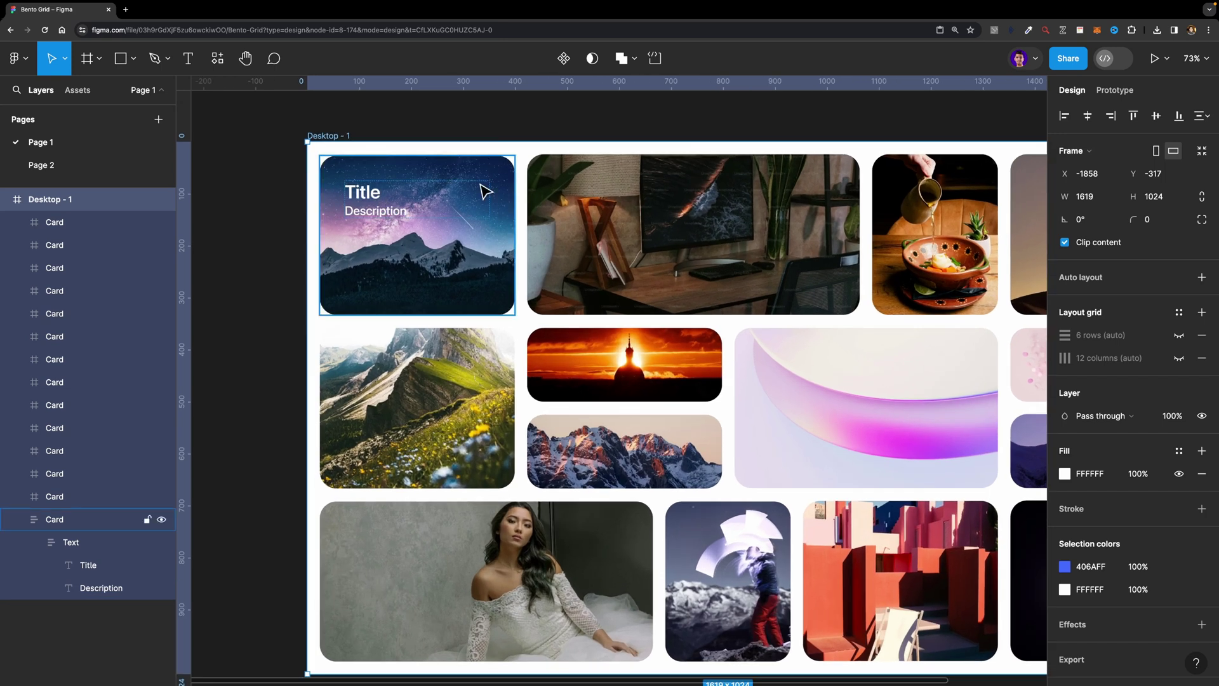
left_click(498, 187)
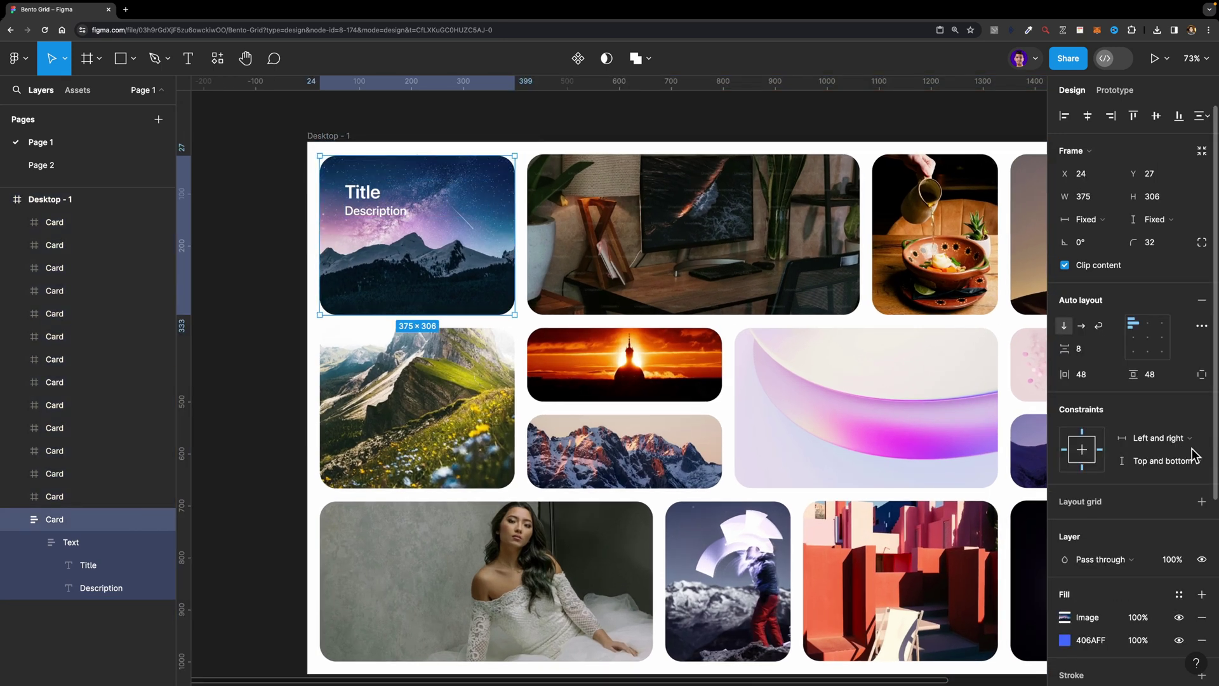
scroll(1170, 531, "down", 2)
left_click(1202, 528)
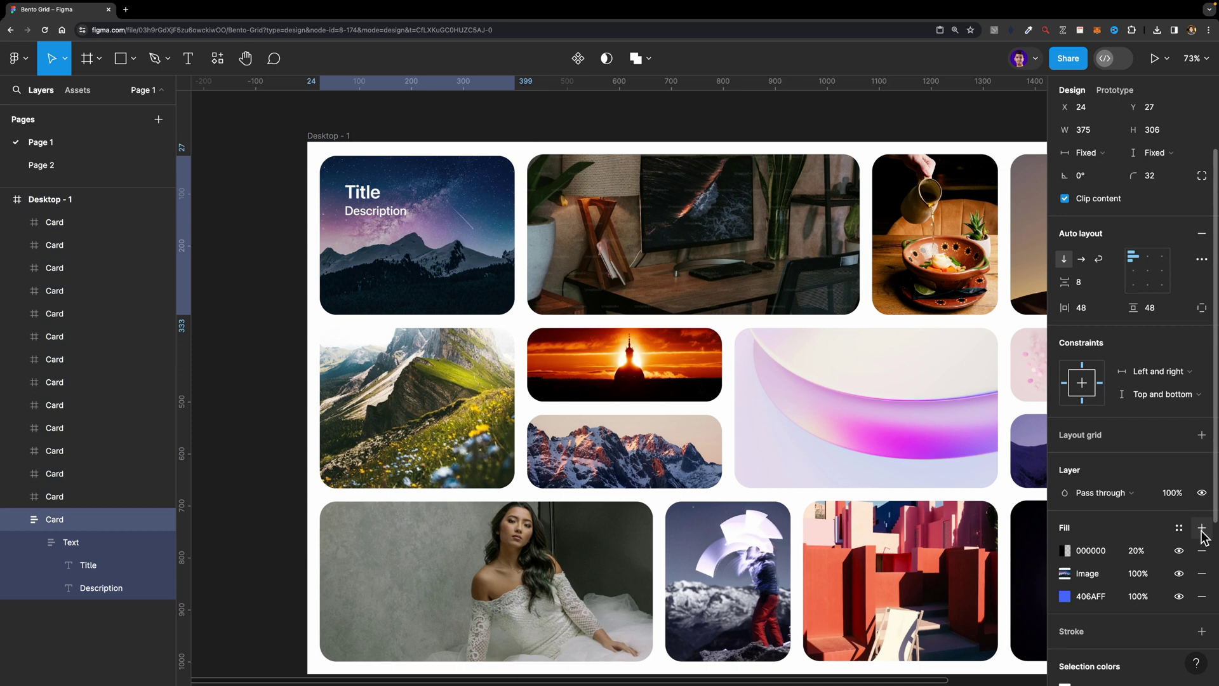
type("50")
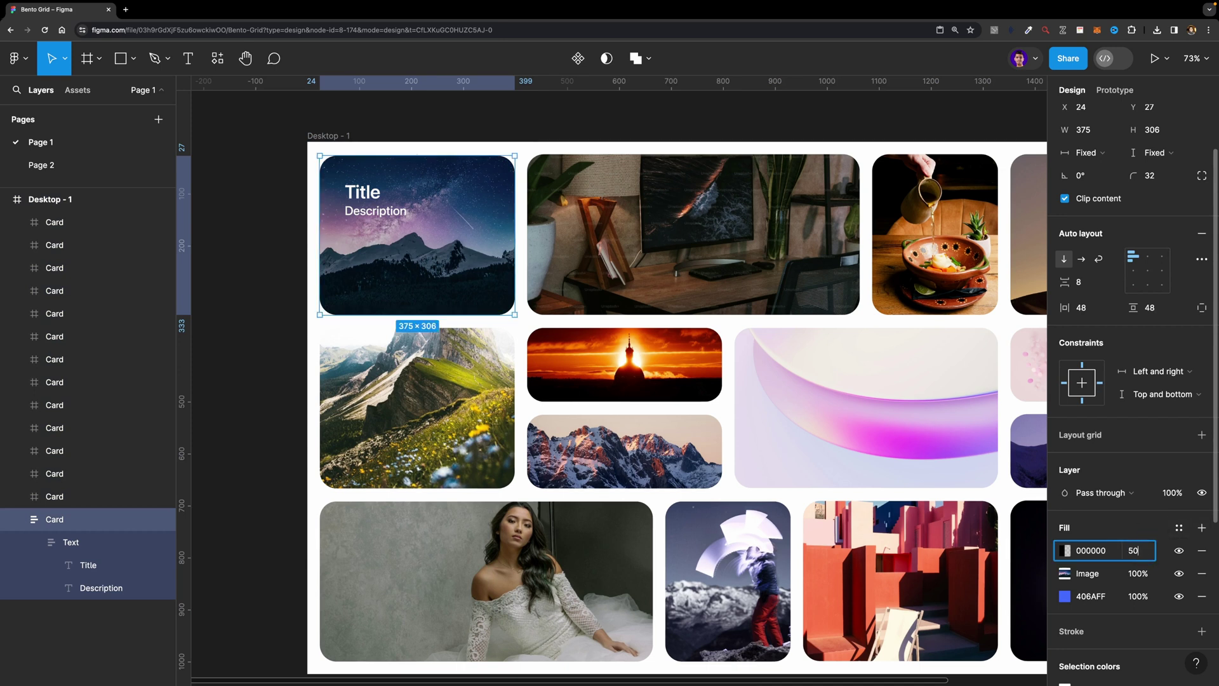
key("Return")
key("shift+1")
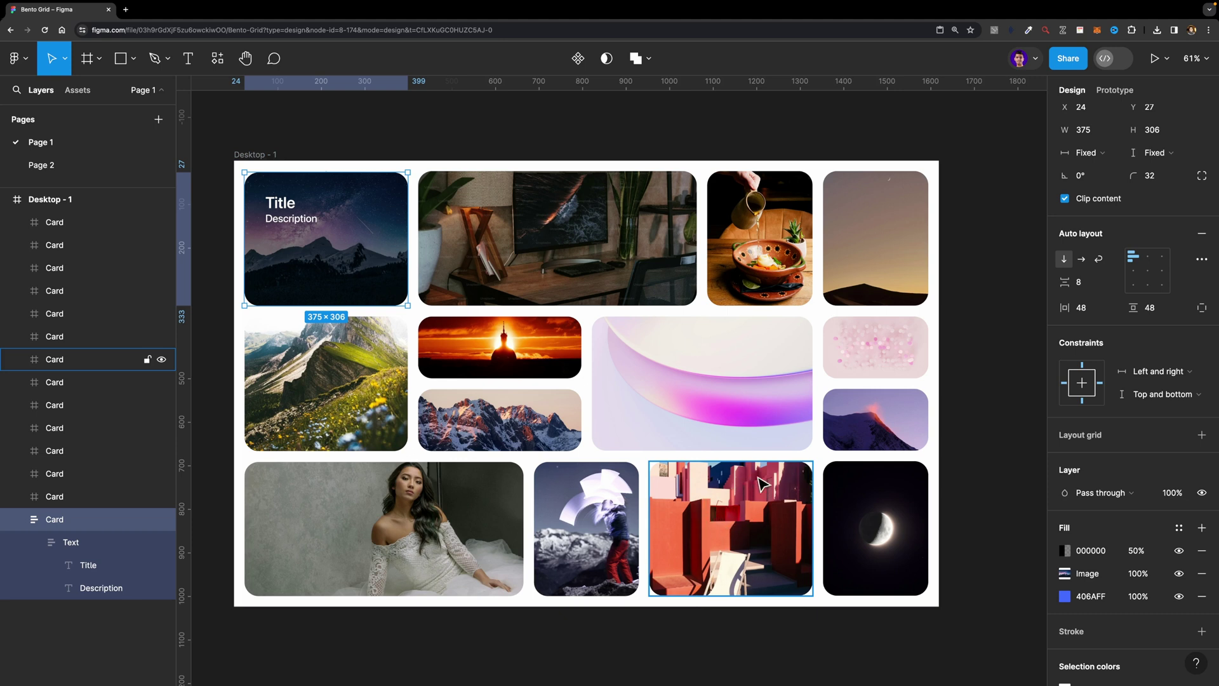
Step: Remove the image fill from the red architecture card and change its solid fill to 0C0C0C
left_click(709, 506)
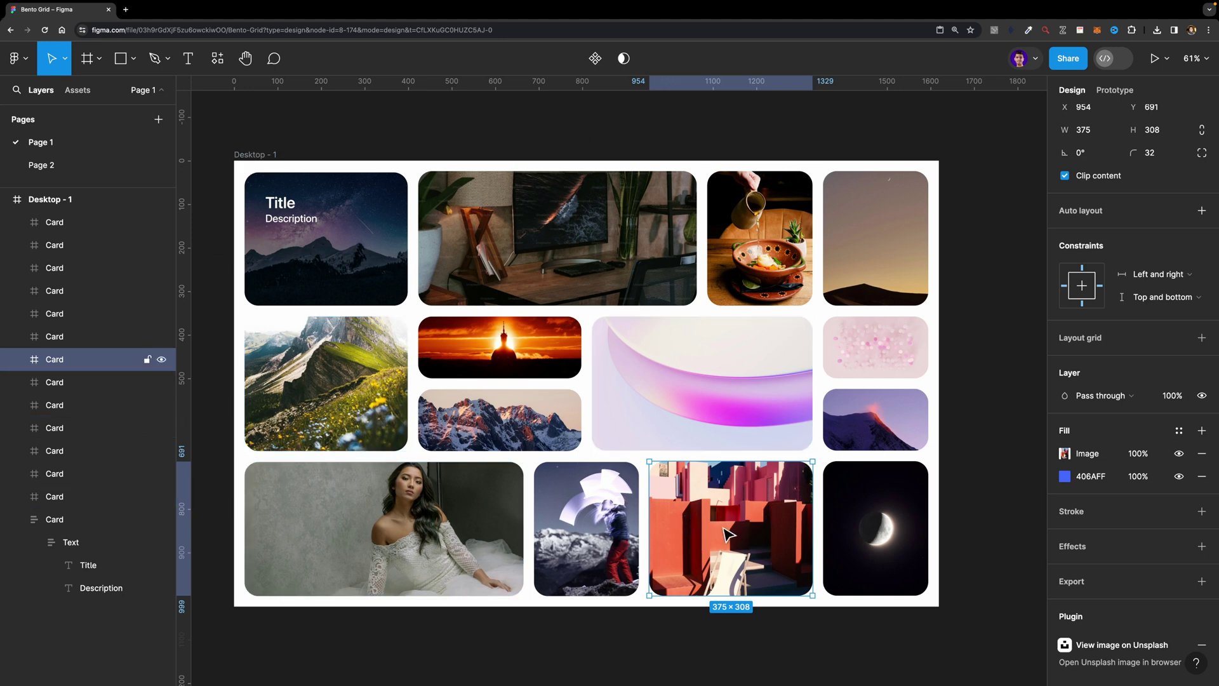
left_click(1200, 453)
left_click(1065, 453)
left_click_drag(957, 355, 874, 483)
key("Escape")
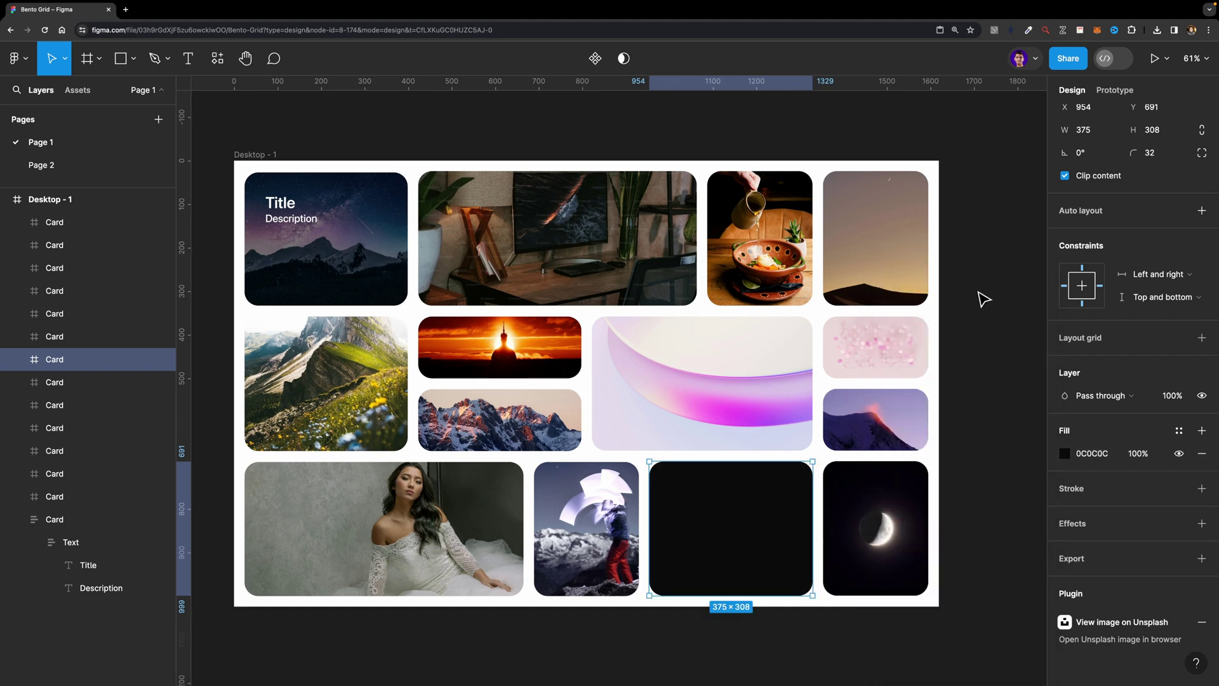
Step: Copy the phone image and the 48MP text from Page 2 into the black card on Page 1
left_click(43, 166)
left_click(716, 516)
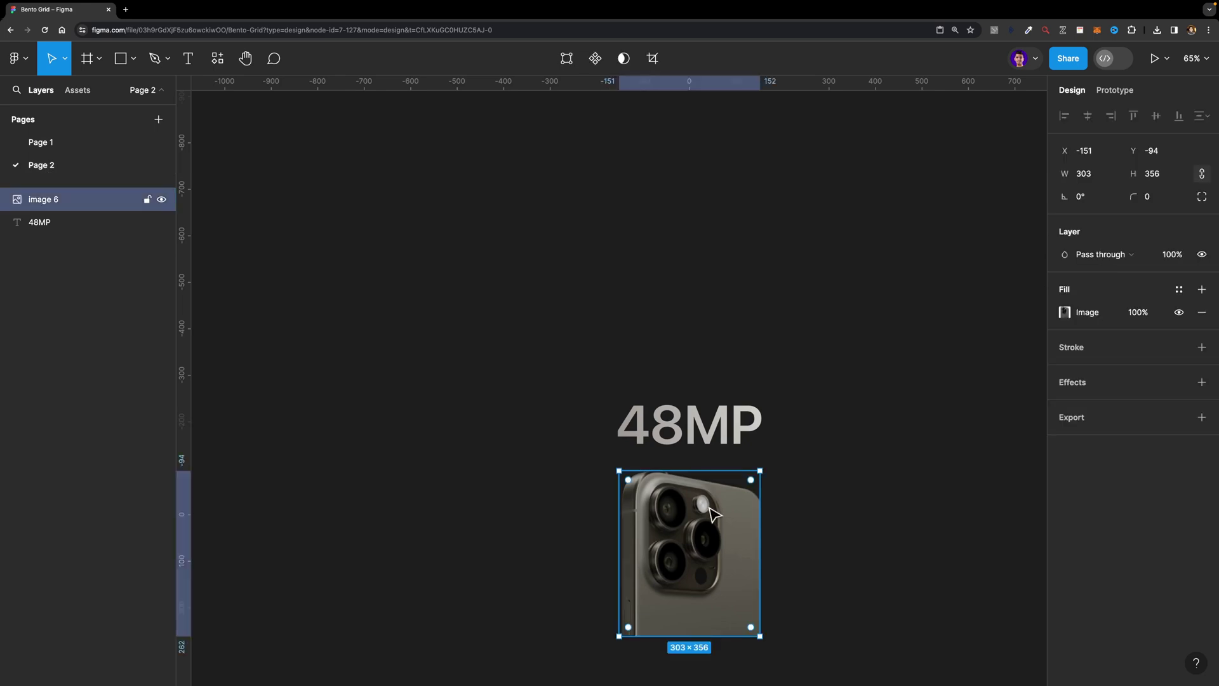
left_click(716, 420, "shift")
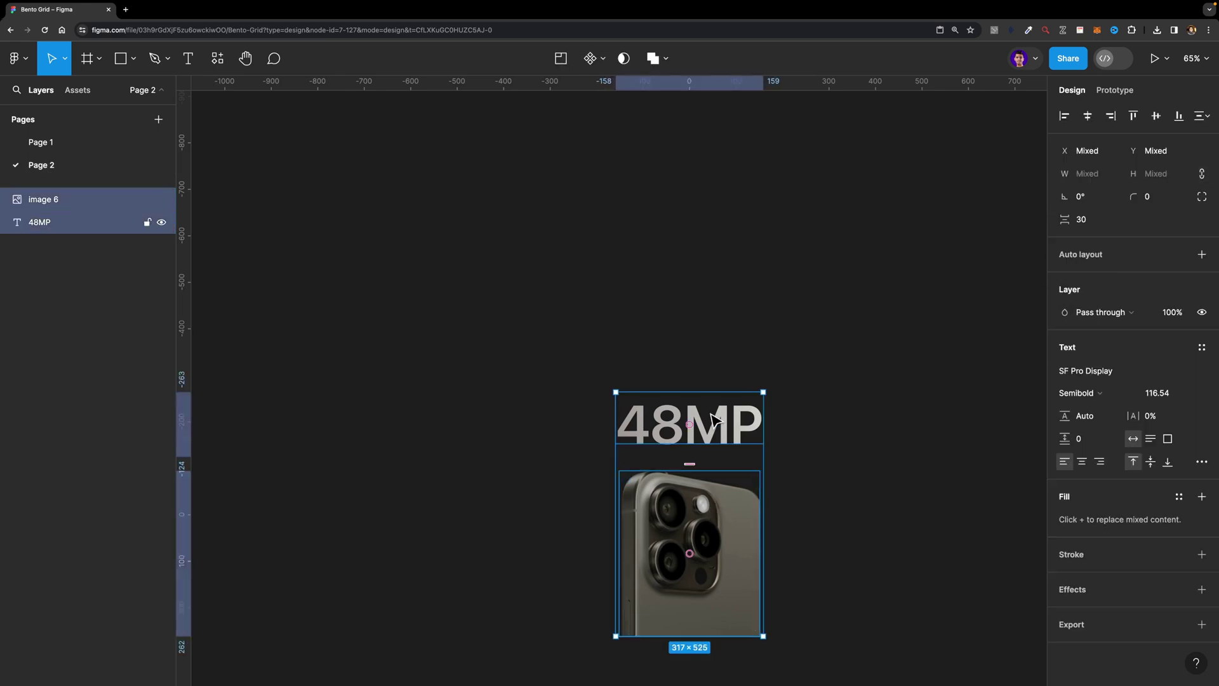
left_click(46, 140)
key("ctrl+v")
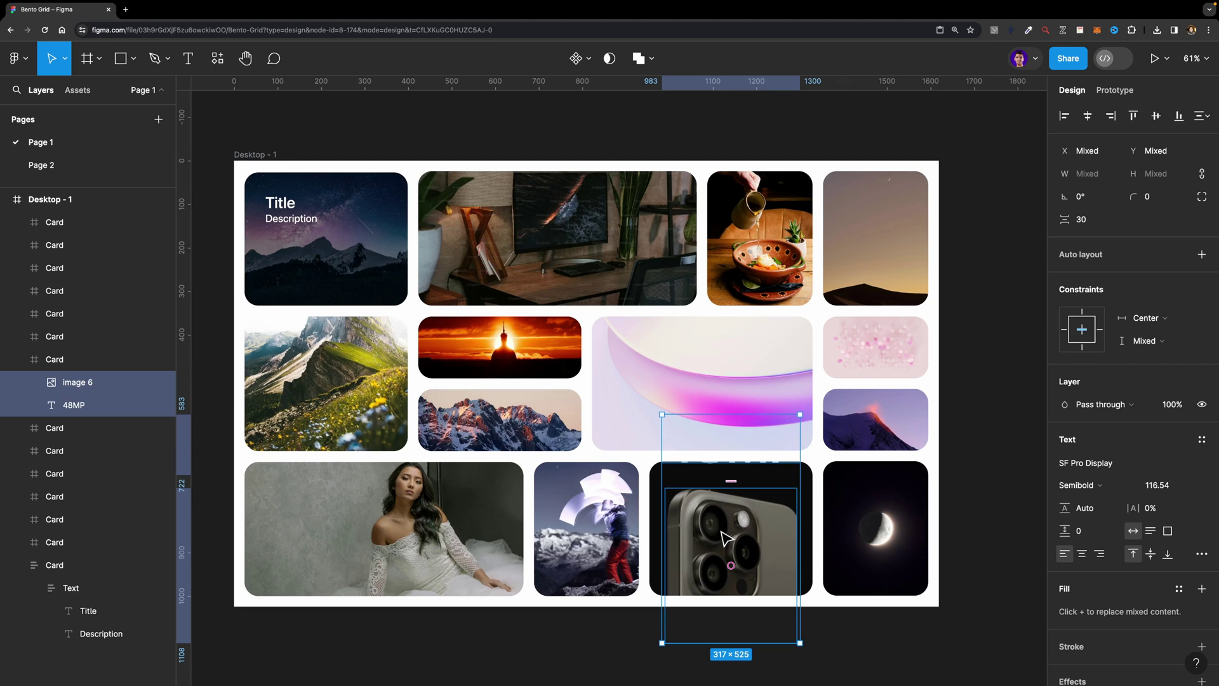
Step: Scale the phone image to 243 × 285 and the 48MP text to 243 × 107, placing the text behind the phone's upper edge
left_click(724, 539)
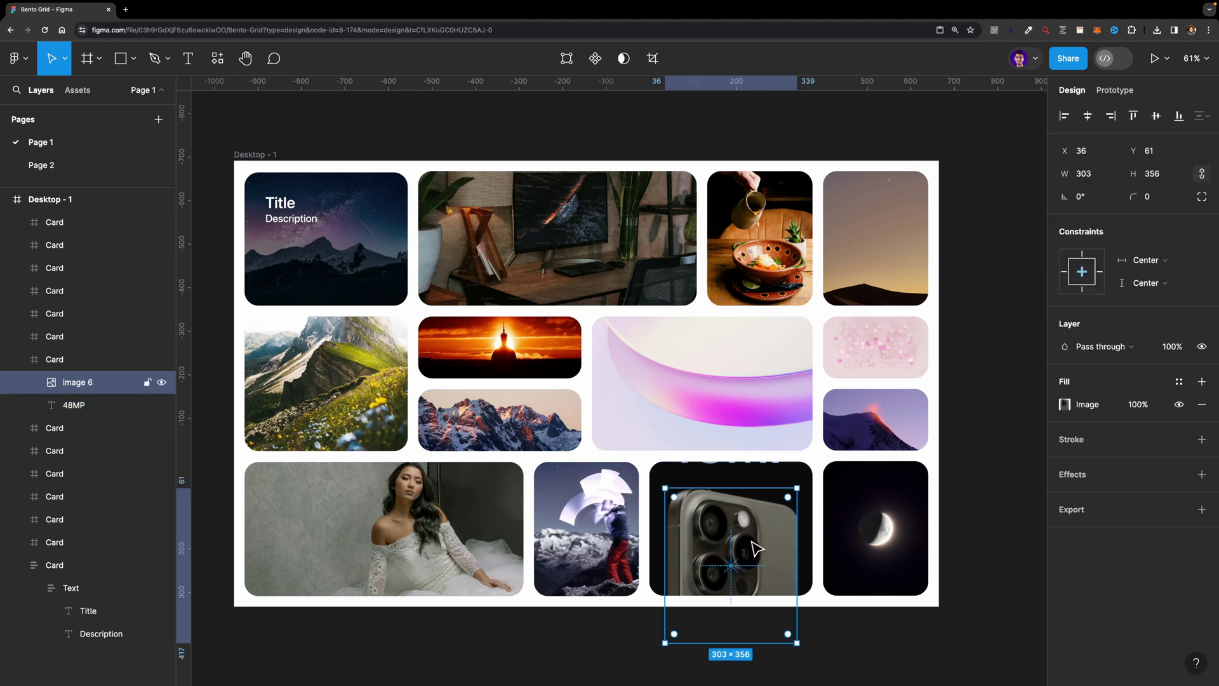
left_click_drag(797, 644, 756, 584)
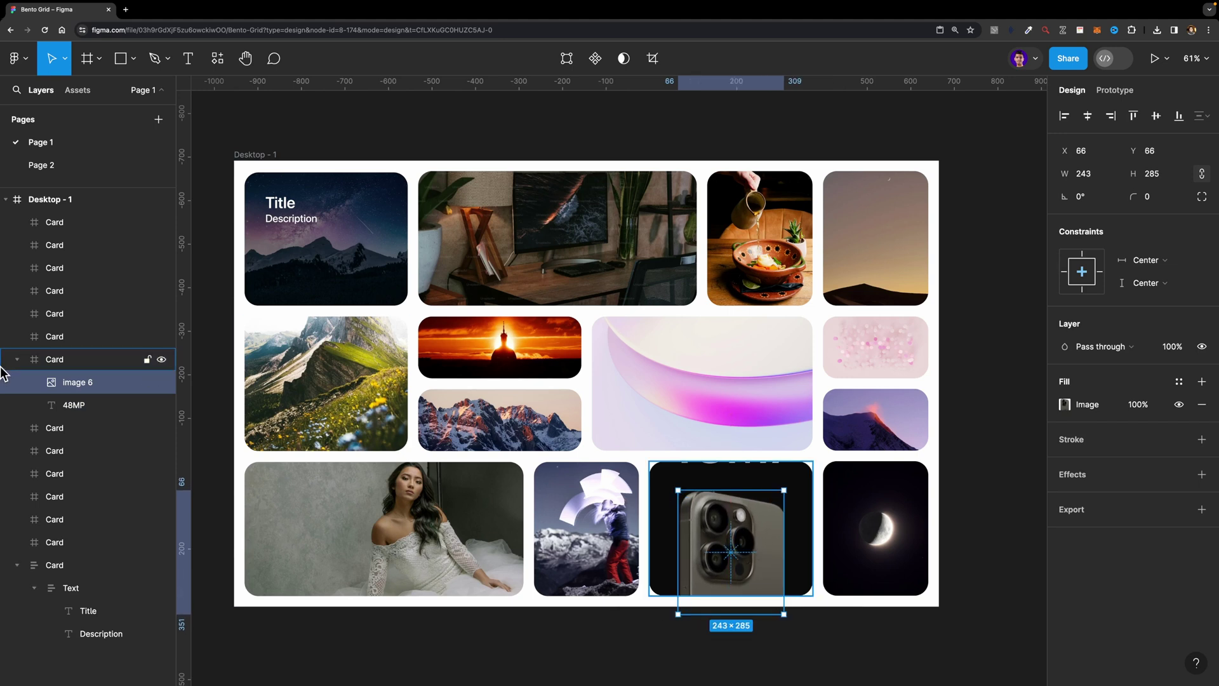
left_click(71, 405)
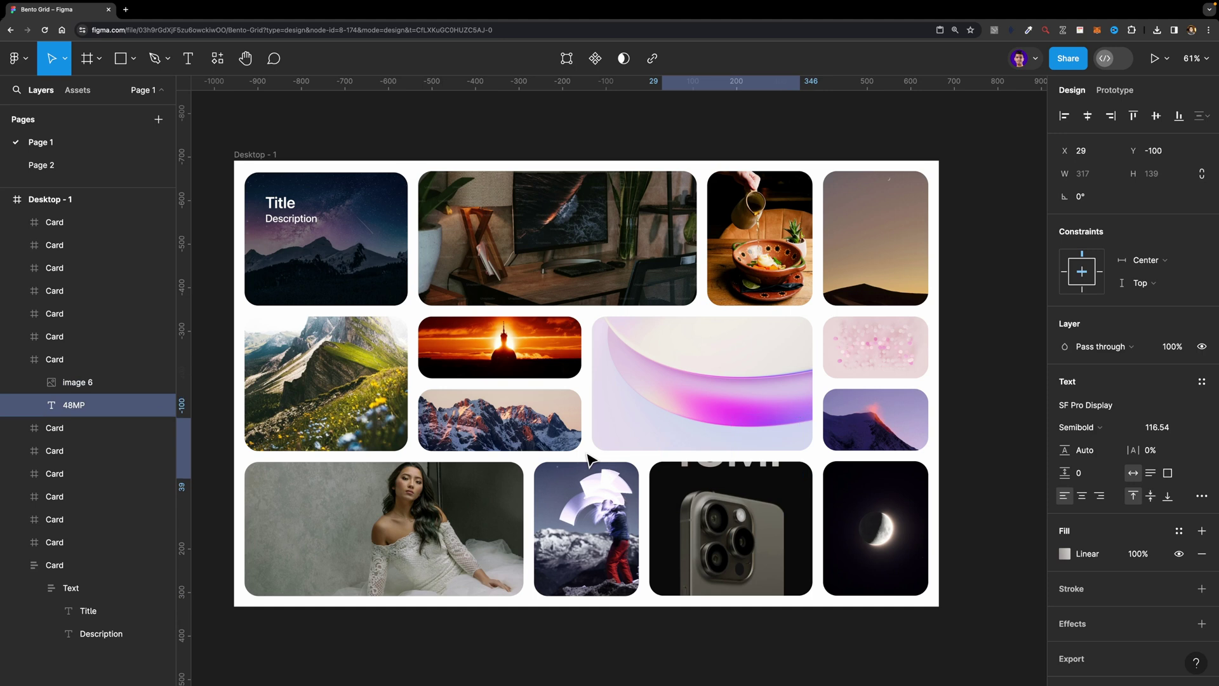
left_click_drag(799, 462, 799, 489)
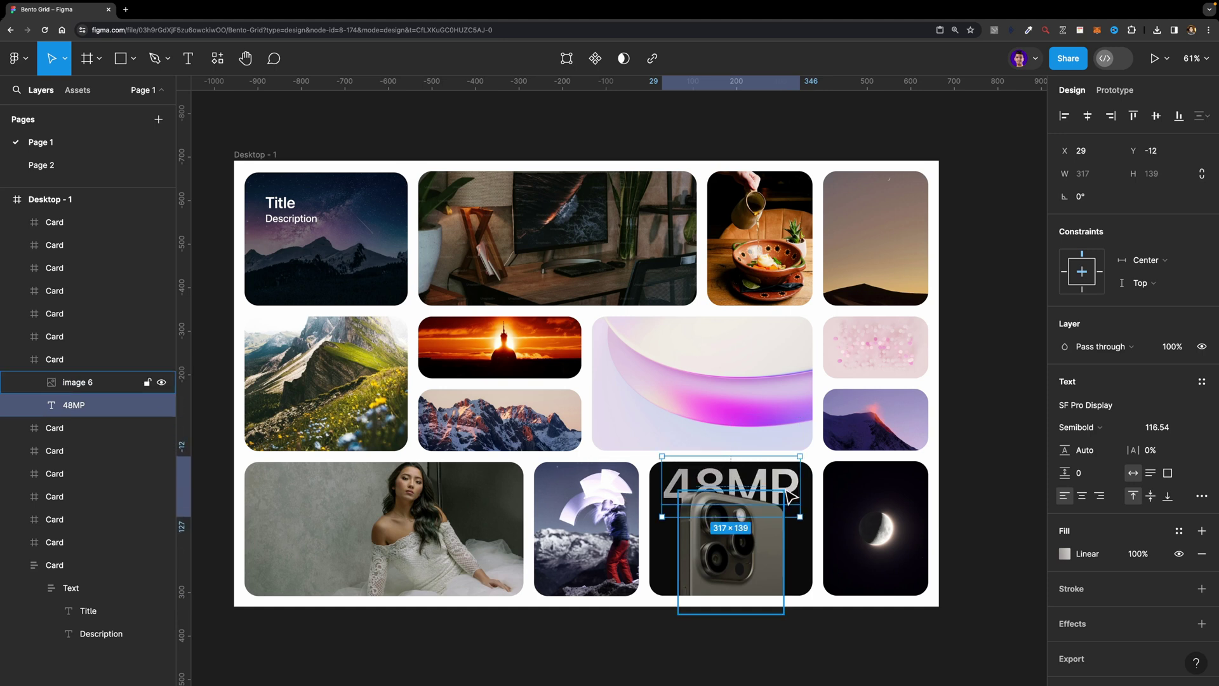
key("k")
key("Escape")
left_click(1019, 474)
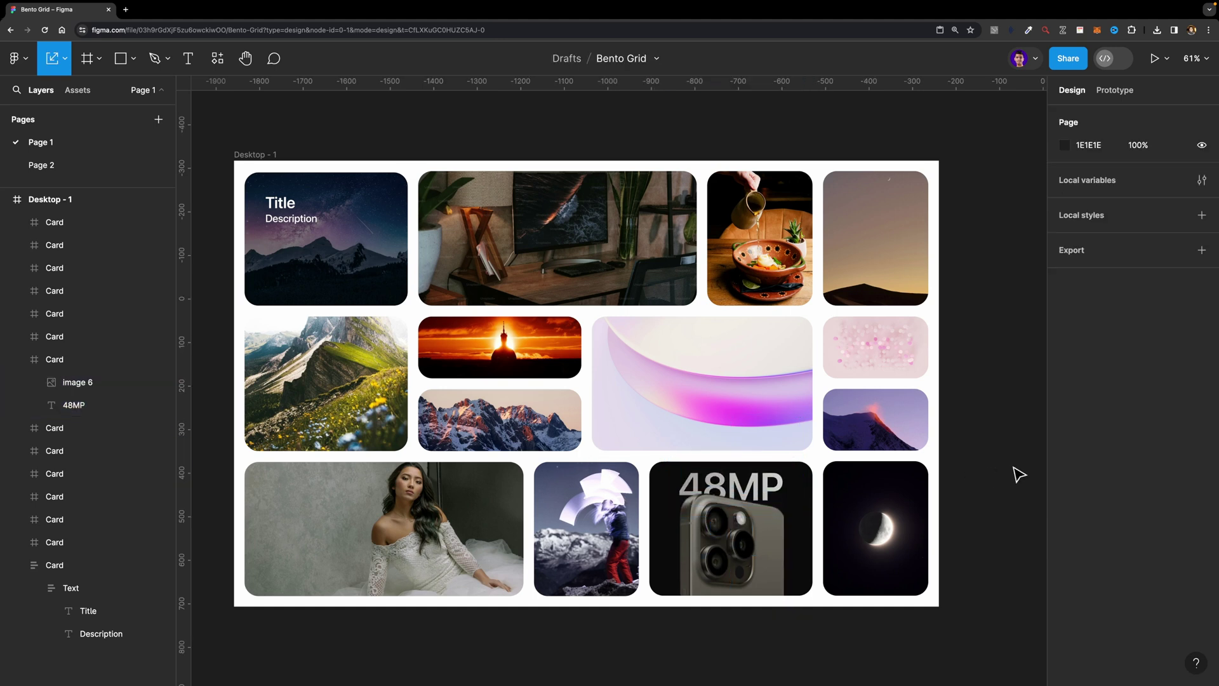
Step: Test the phone card by narrowing the Desktop - 1 frame to 1329 × 1024, and undo the resize
left_click(257, 155)
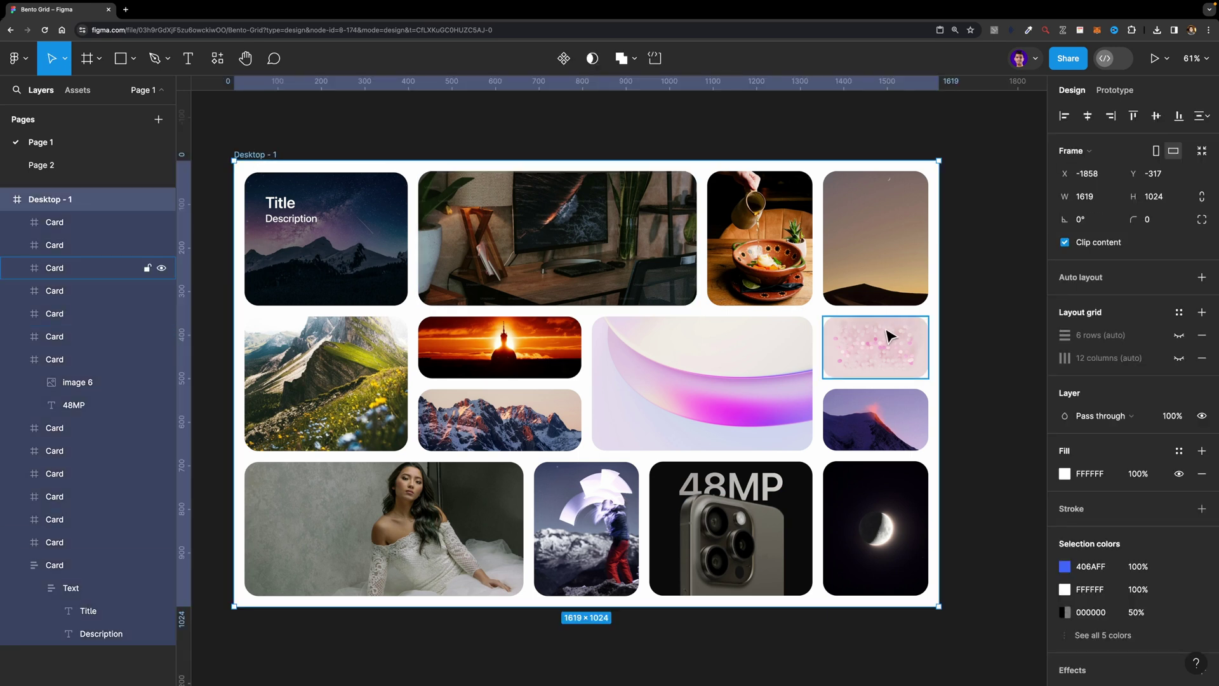
left_click_drag(942, 323, 802, 314)
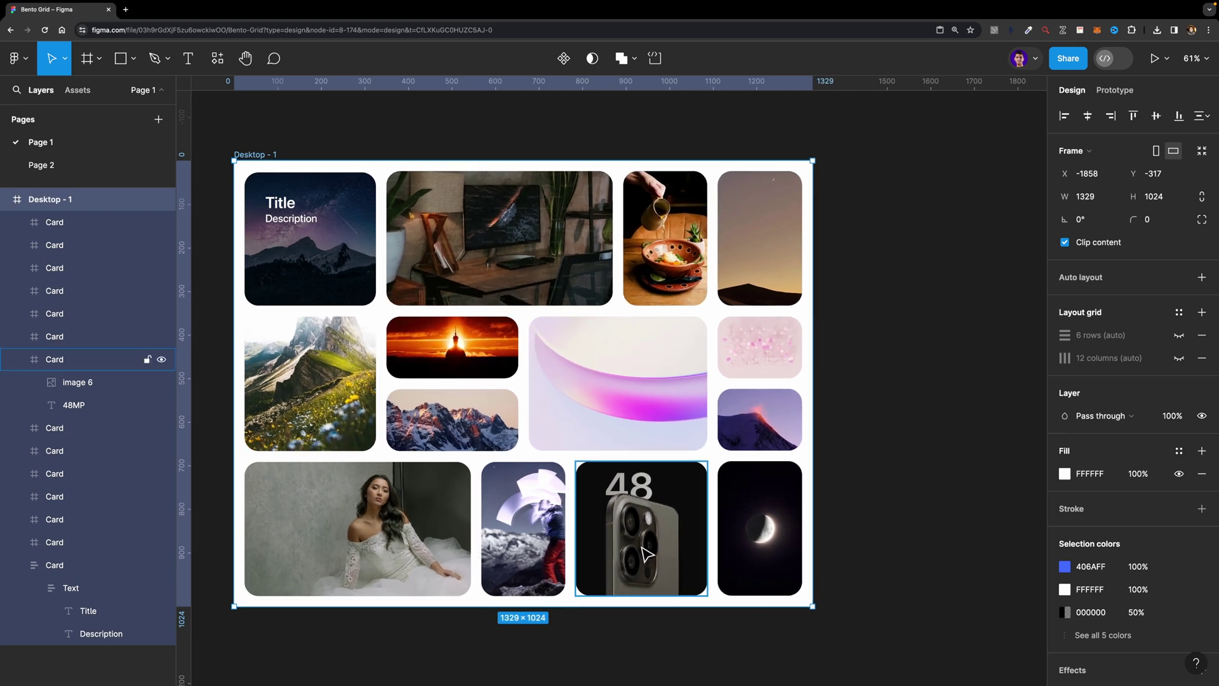
key("ctrl+z")
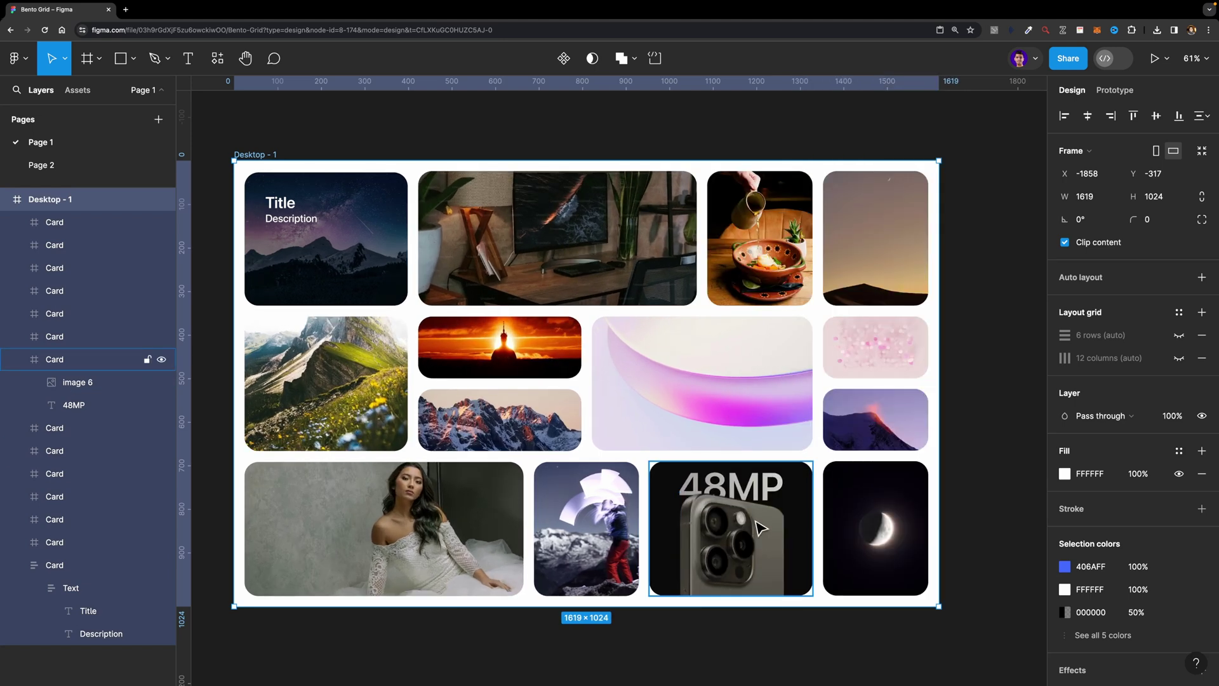
Step: Set the phone image's horizontal constraint to Center
double_click(760, 527)
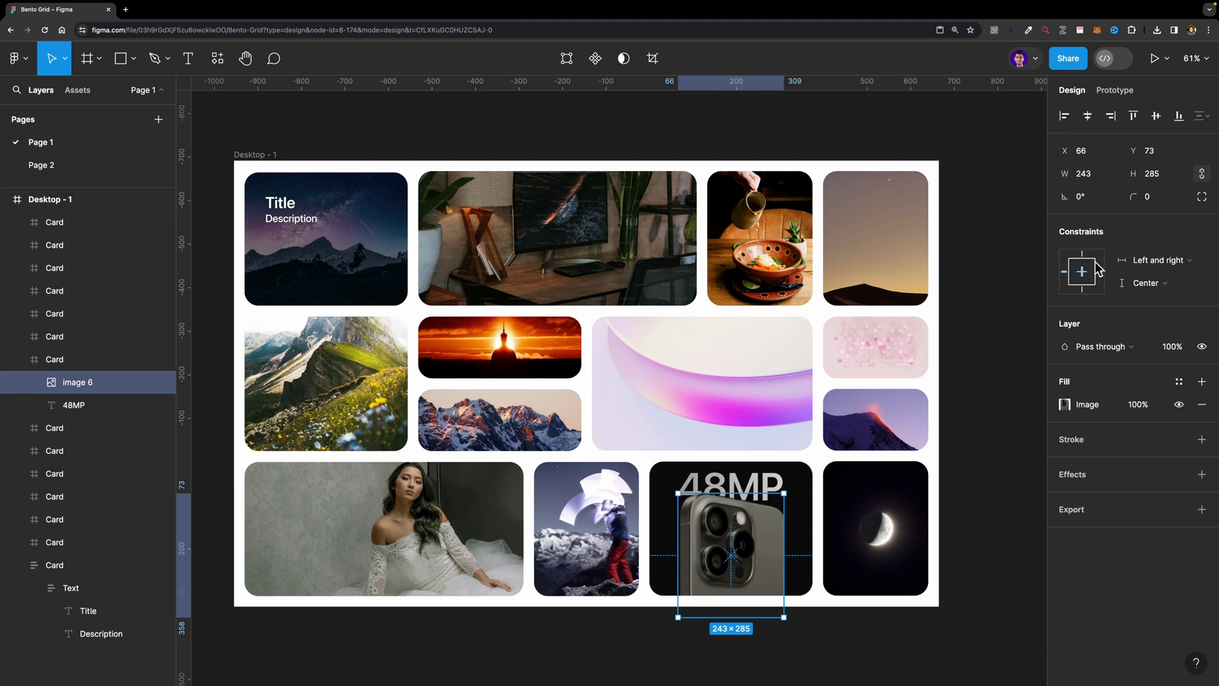
left_click(1161, 270)
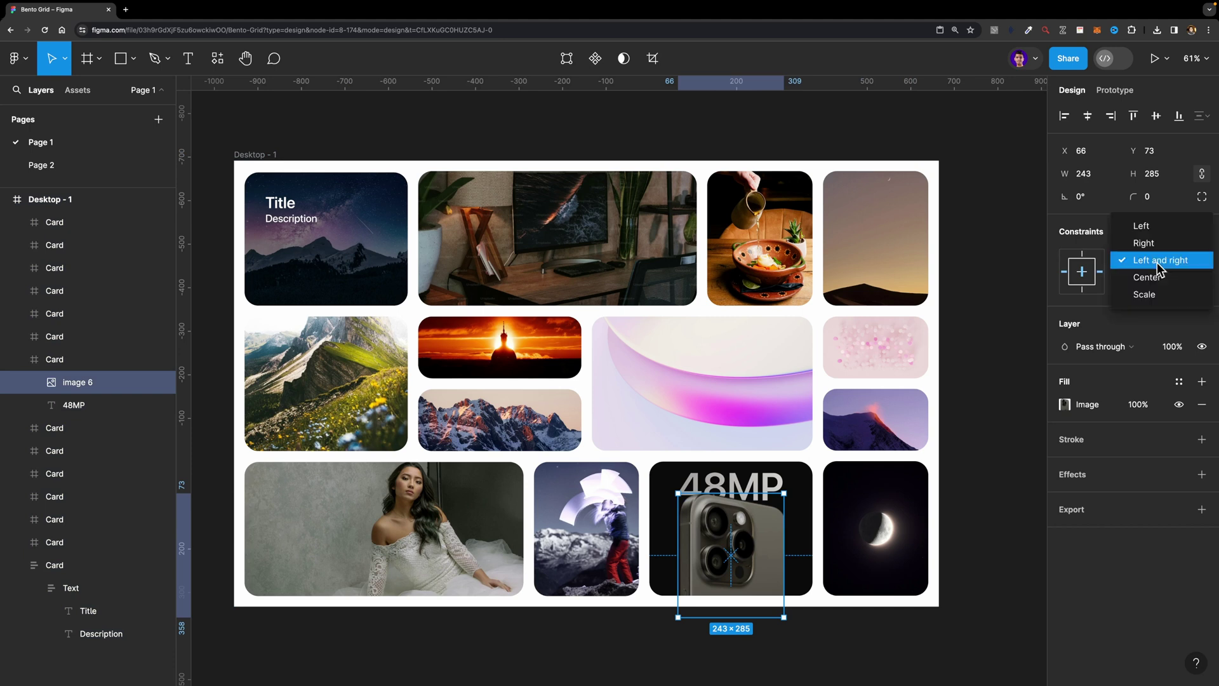
left_click(1151, 277)
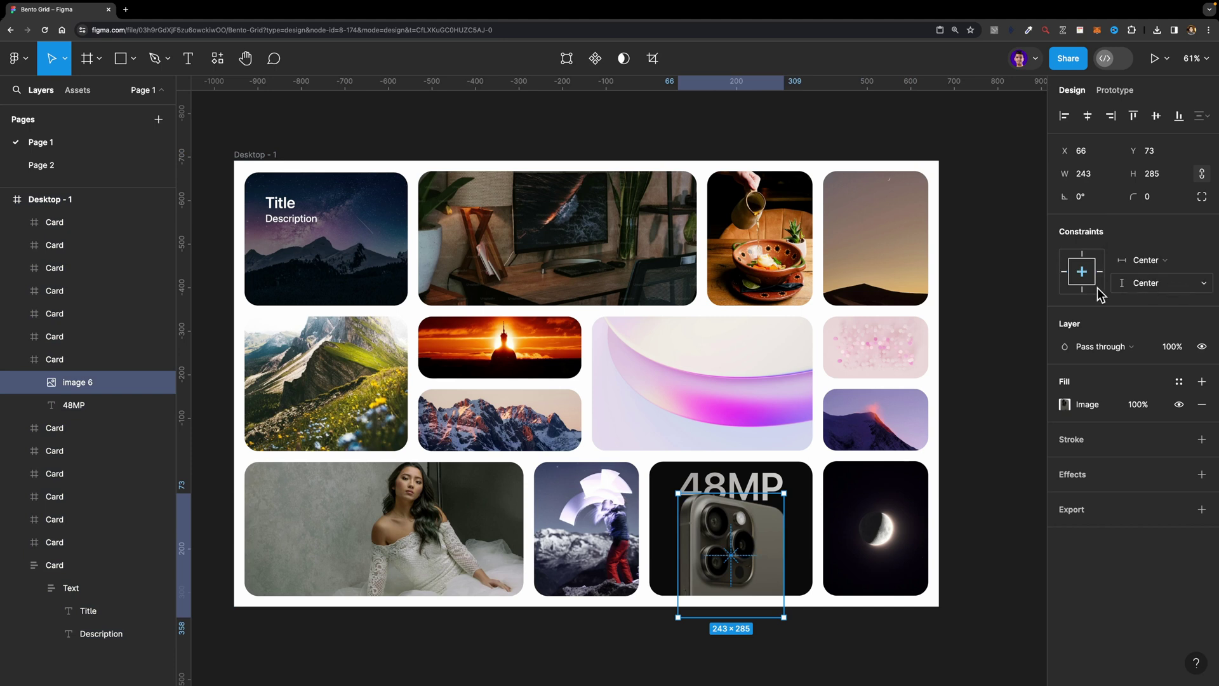
Step: Set the 48MP text's horizontal and vertical constraints to Center
left_click(74, 404)
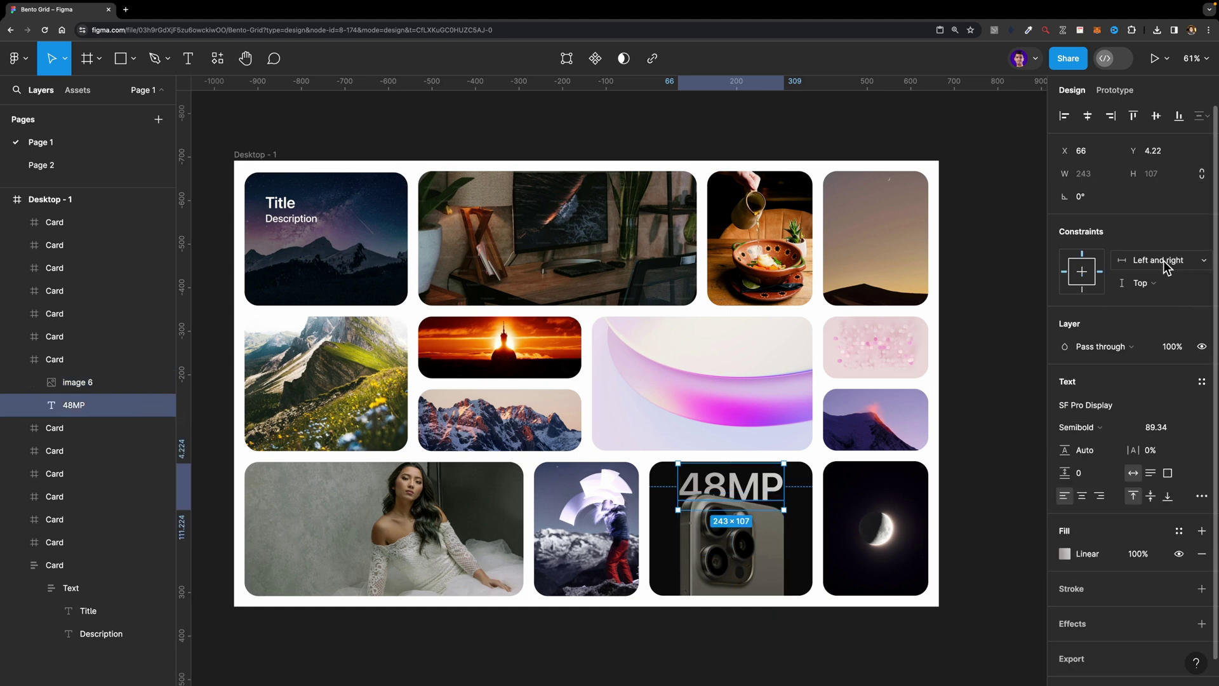
left_click(1162, 267)
left_click(1156, 275)
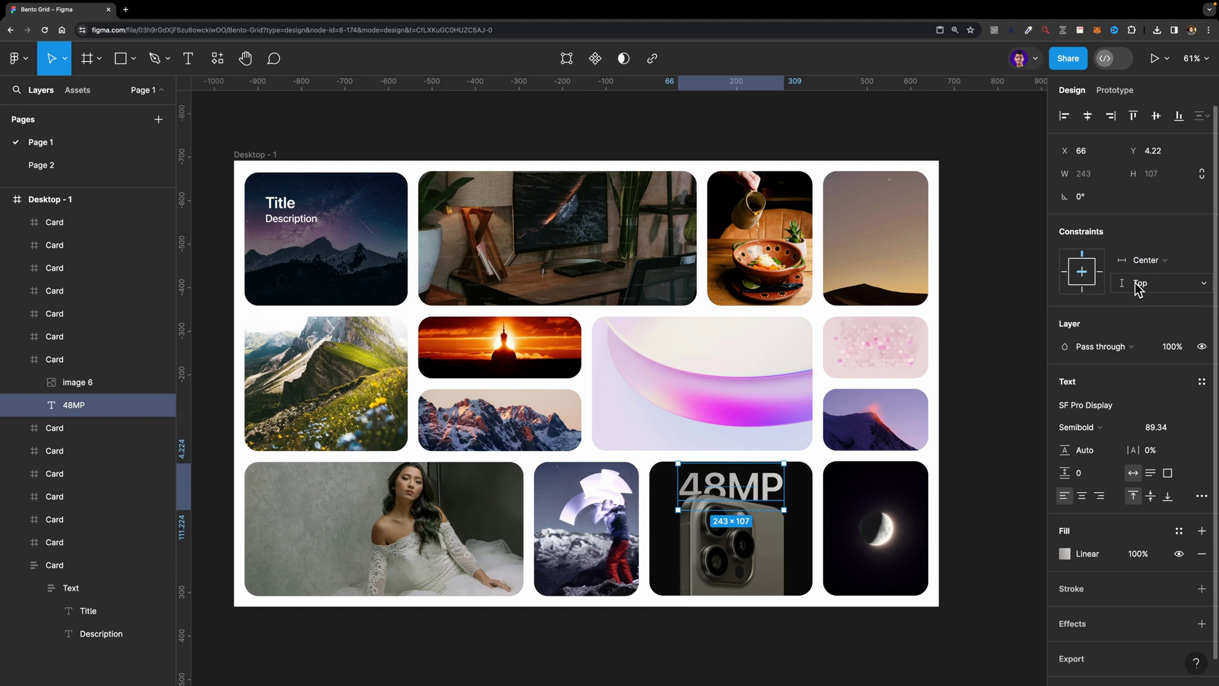
left_click(1138, 289)
left_click(1140, 334)
Step: Enlarge the Desktop - 1 frame to 1641 × 1210 to test the phone card's constraints
left_click(251, 155)
mouse_move(939, 326)
left_mouse_down()
mouse_move(736, 325)
mouse_move(948, 327)
left_mouse_up()
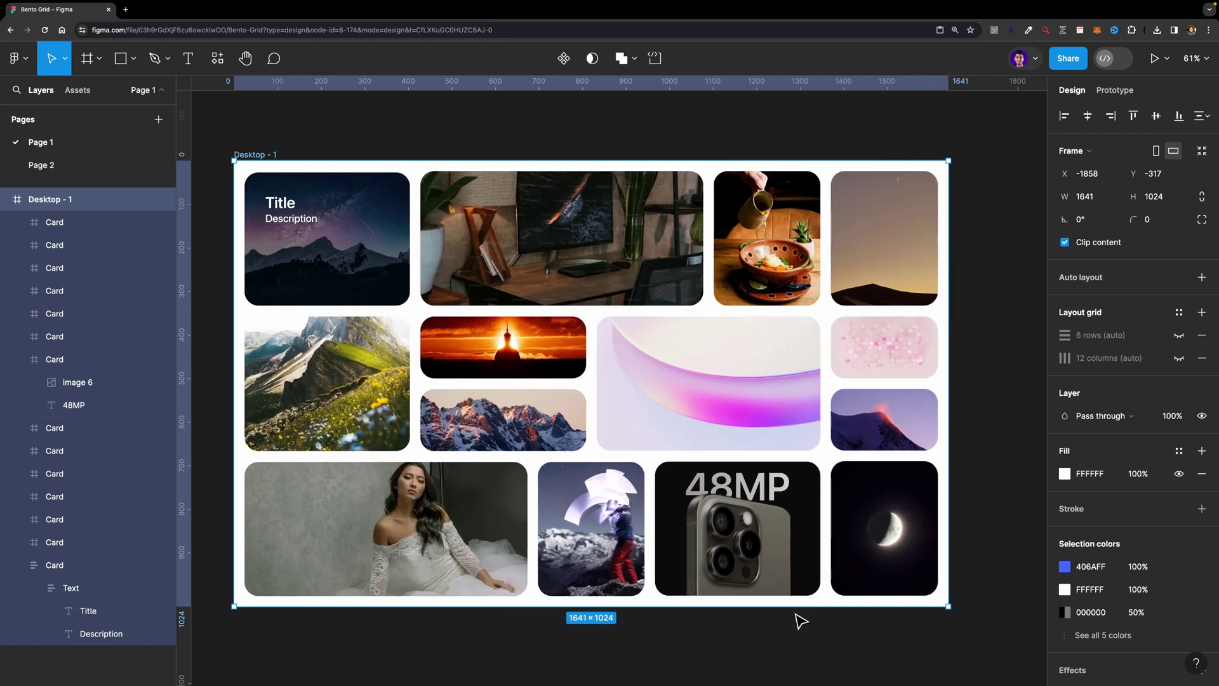
left_click_drag(796, 606, 794, 564)
Step: Set the phone image's vertical constraint to Bottom
double_click(728, 488)
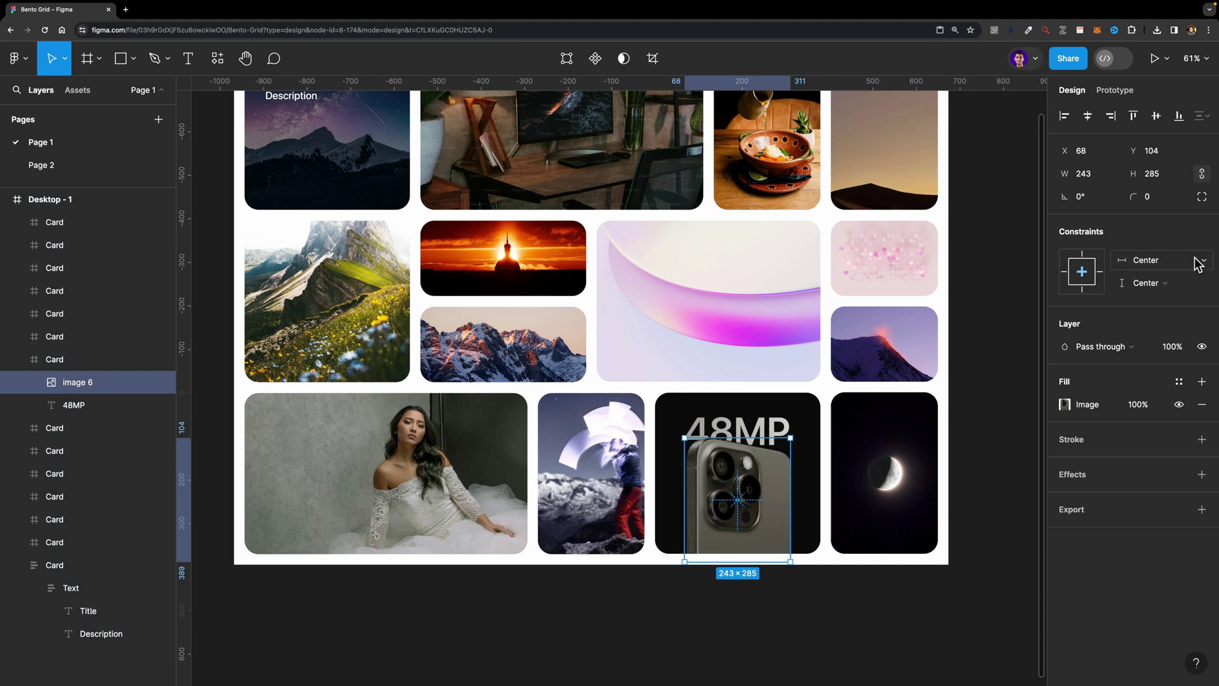
left_click(1146, 290)
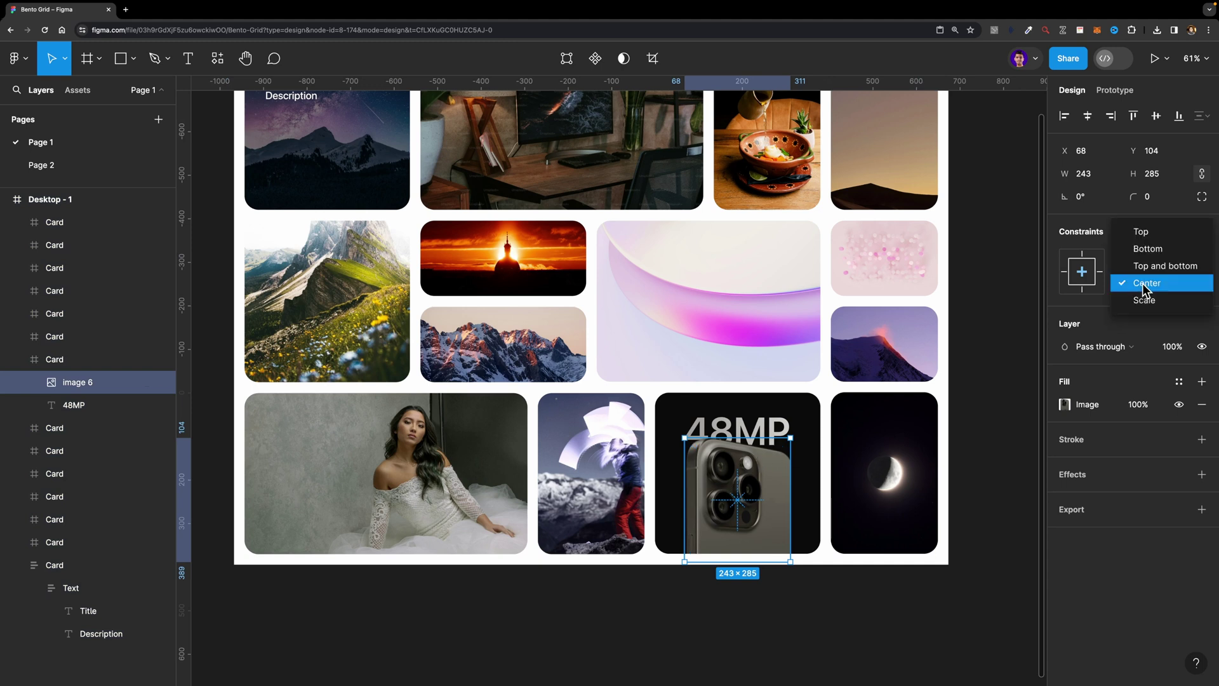
left_click(1152, 248)
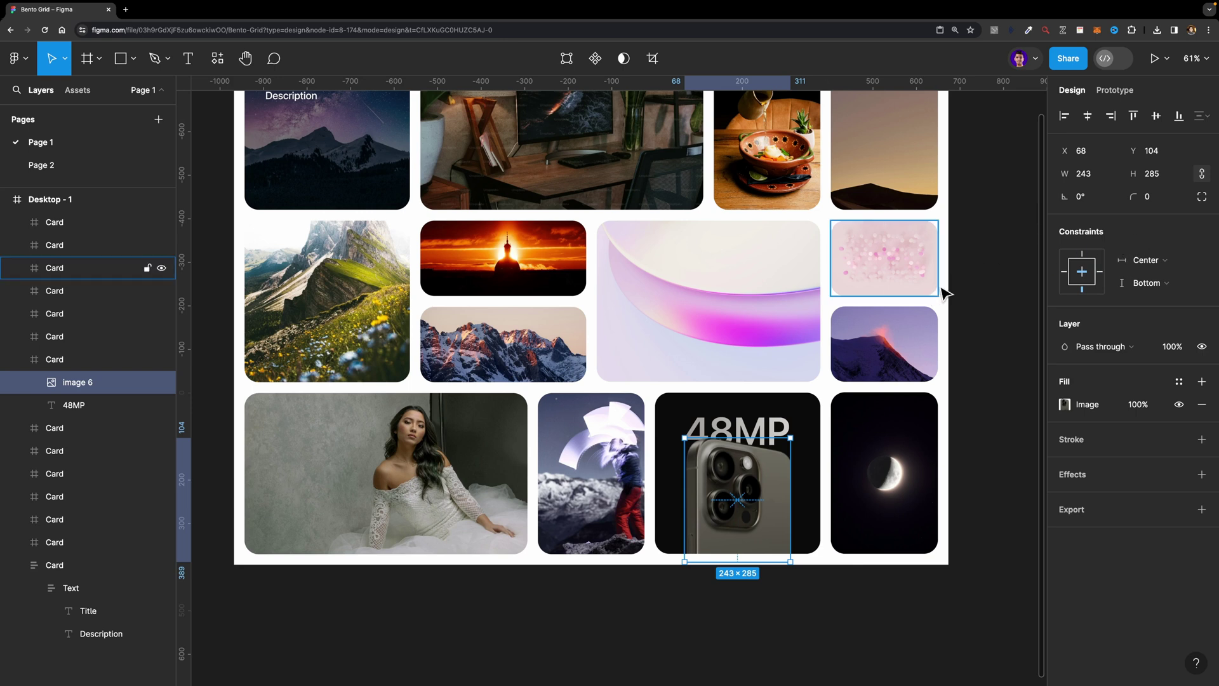
Step: Increase the Desktop - 1 frame's height to 1475 to test the phone image's bottom constraint
scroll(845, 320, "down", 3)
left_click(401, 102)
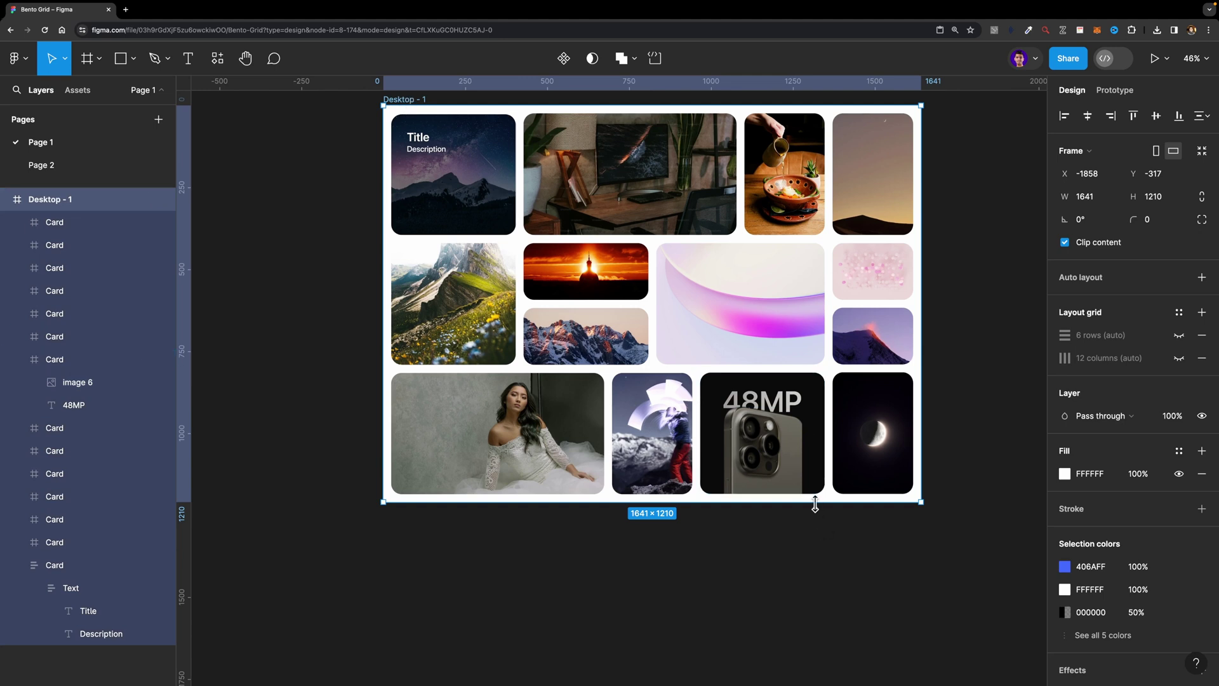
left_click_drag(814, 517, 815, 604)
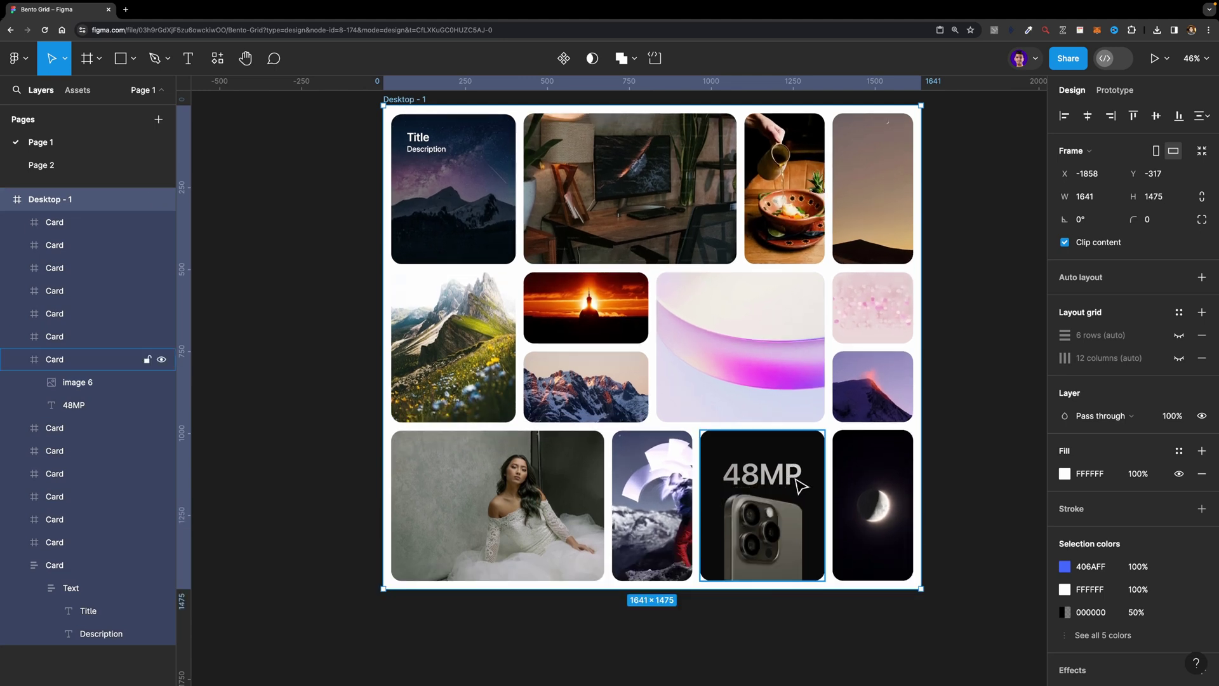